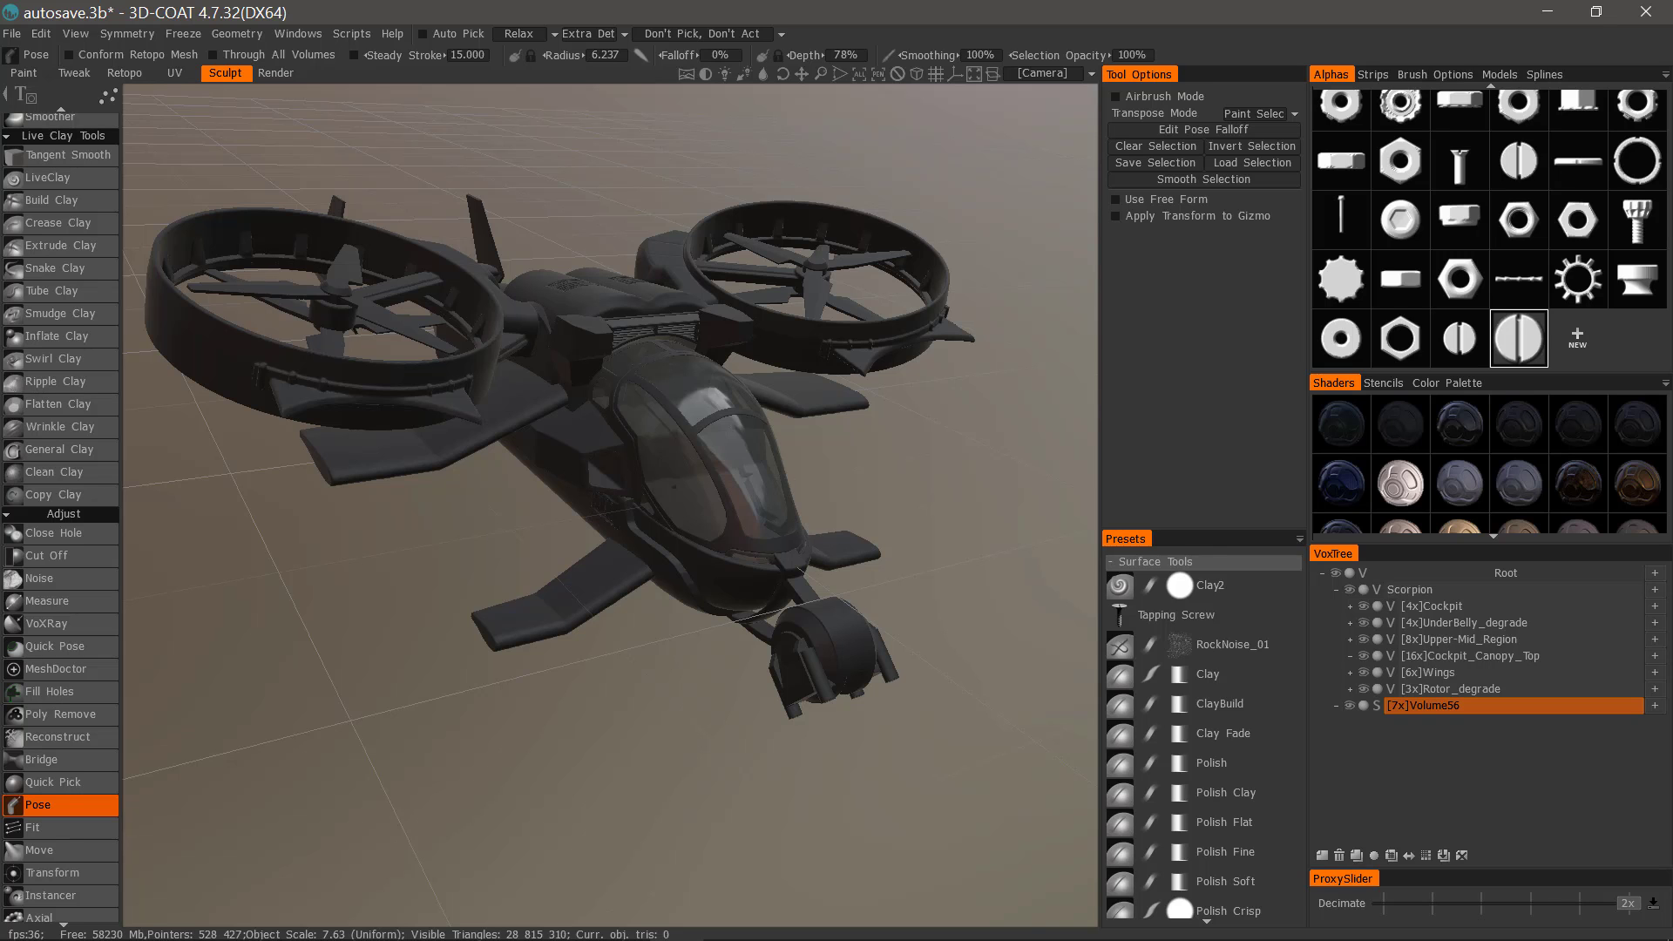
Pick the front wing's layer on the model and isolate it so all other aircraft parts are hidden.
mouse_move(611, 599)
alt+mouse_down()
mouse_move(605, 577)
mouse_move(672, 586)
alt+mouse_up()
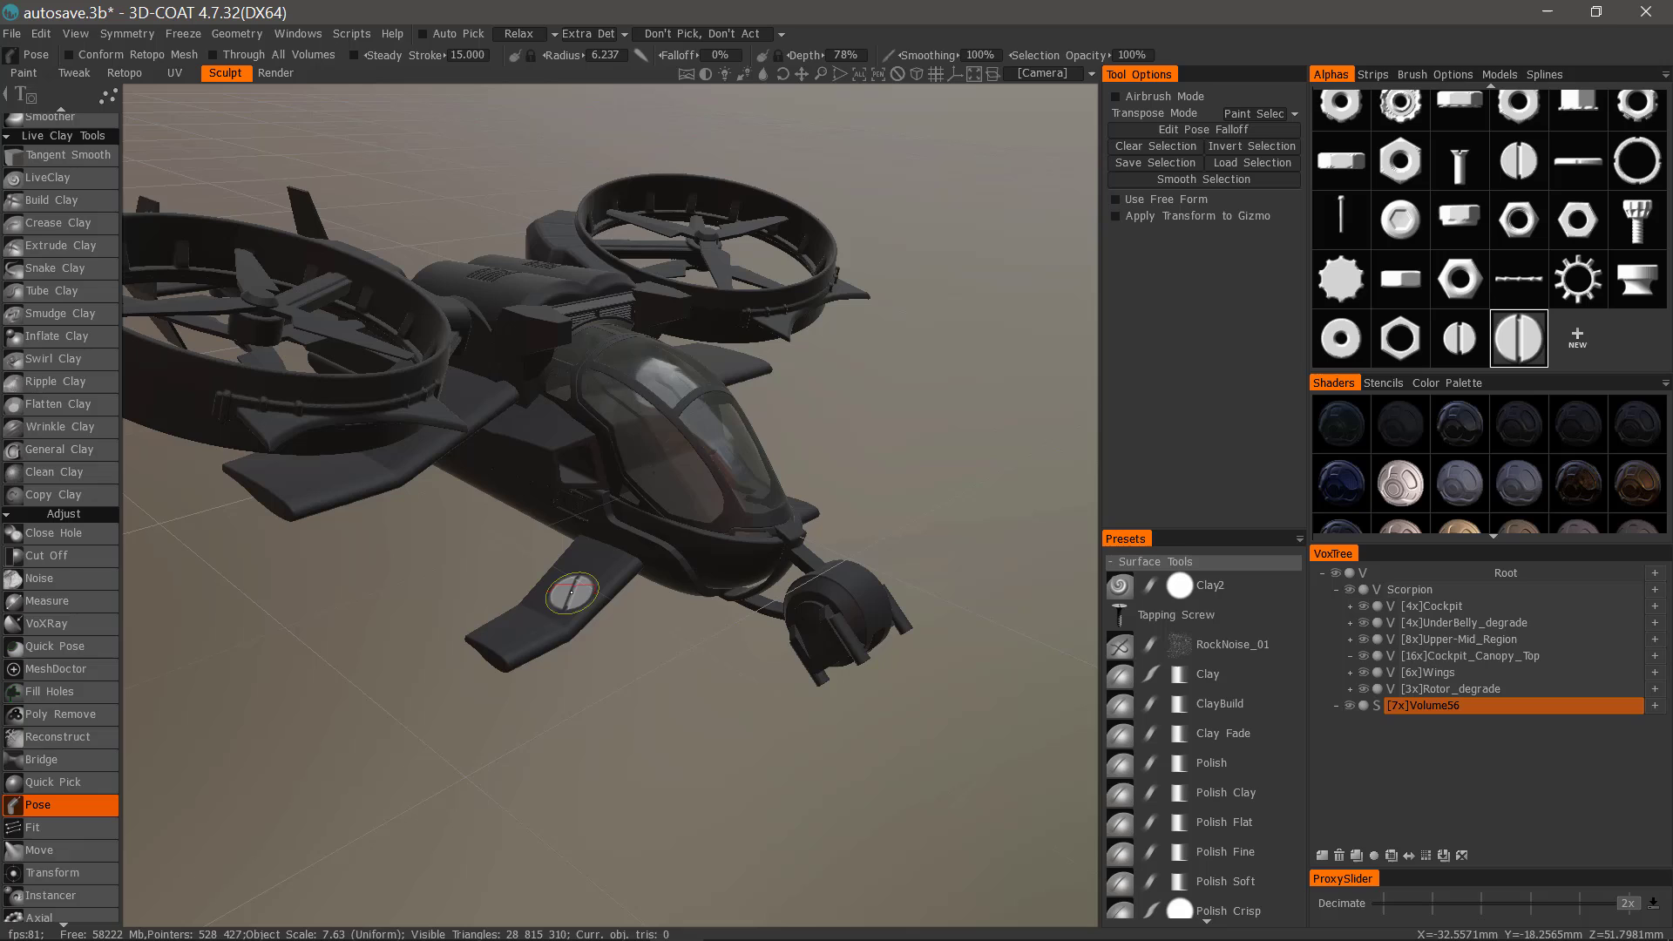
key(h)
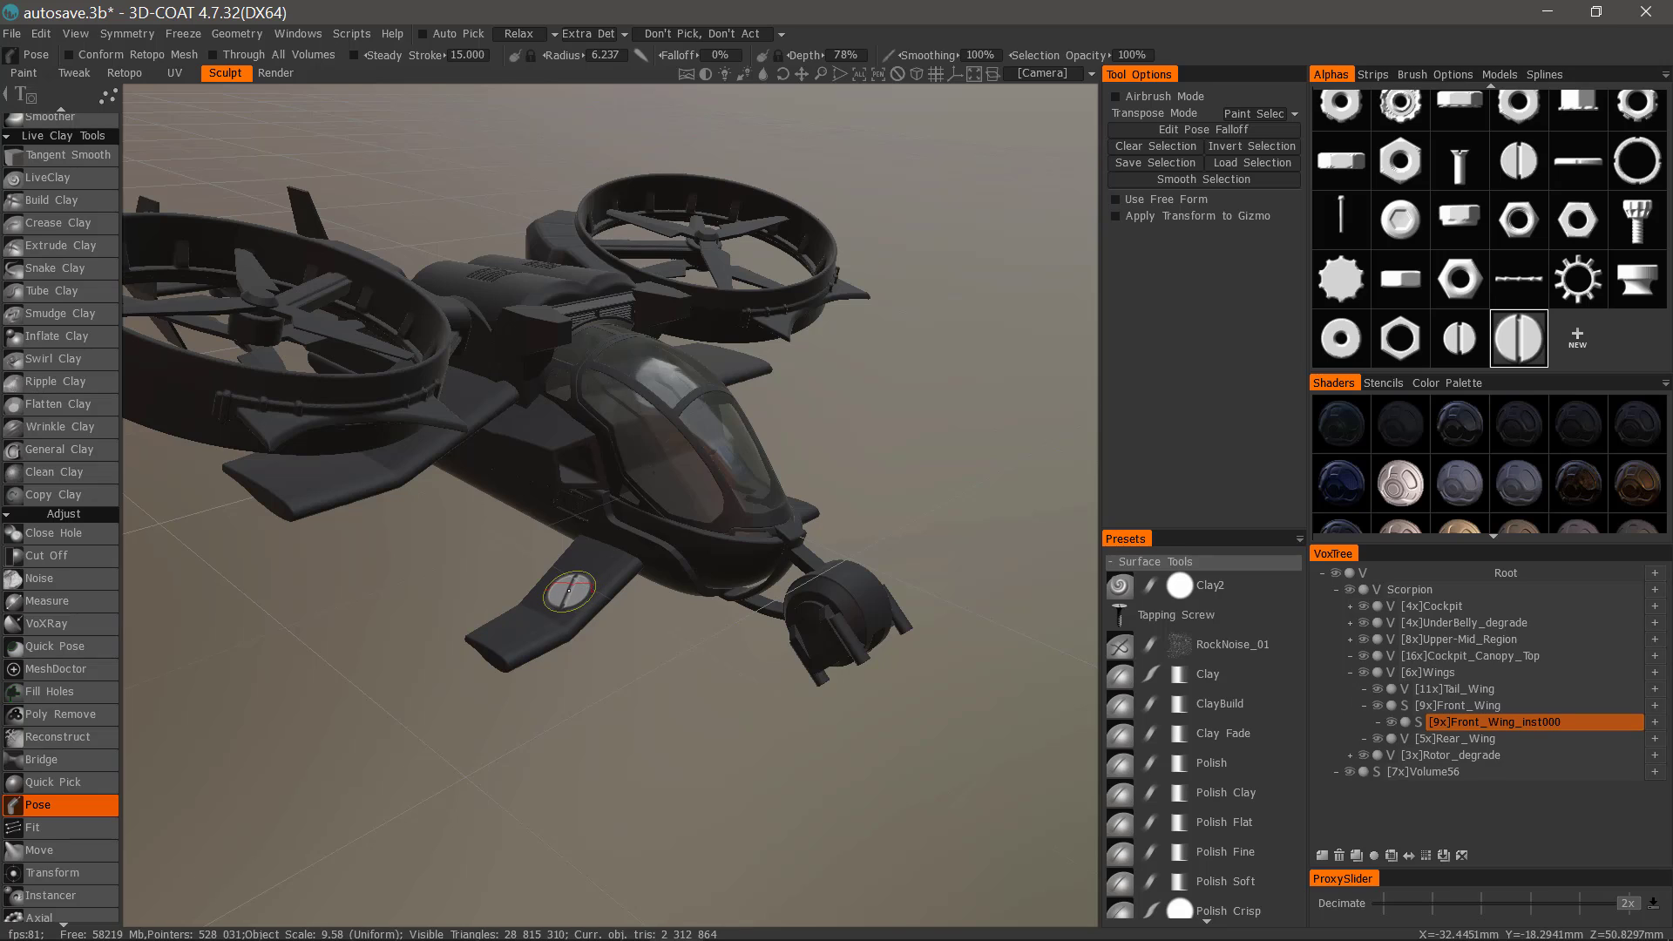
alt+click(1391, 721)
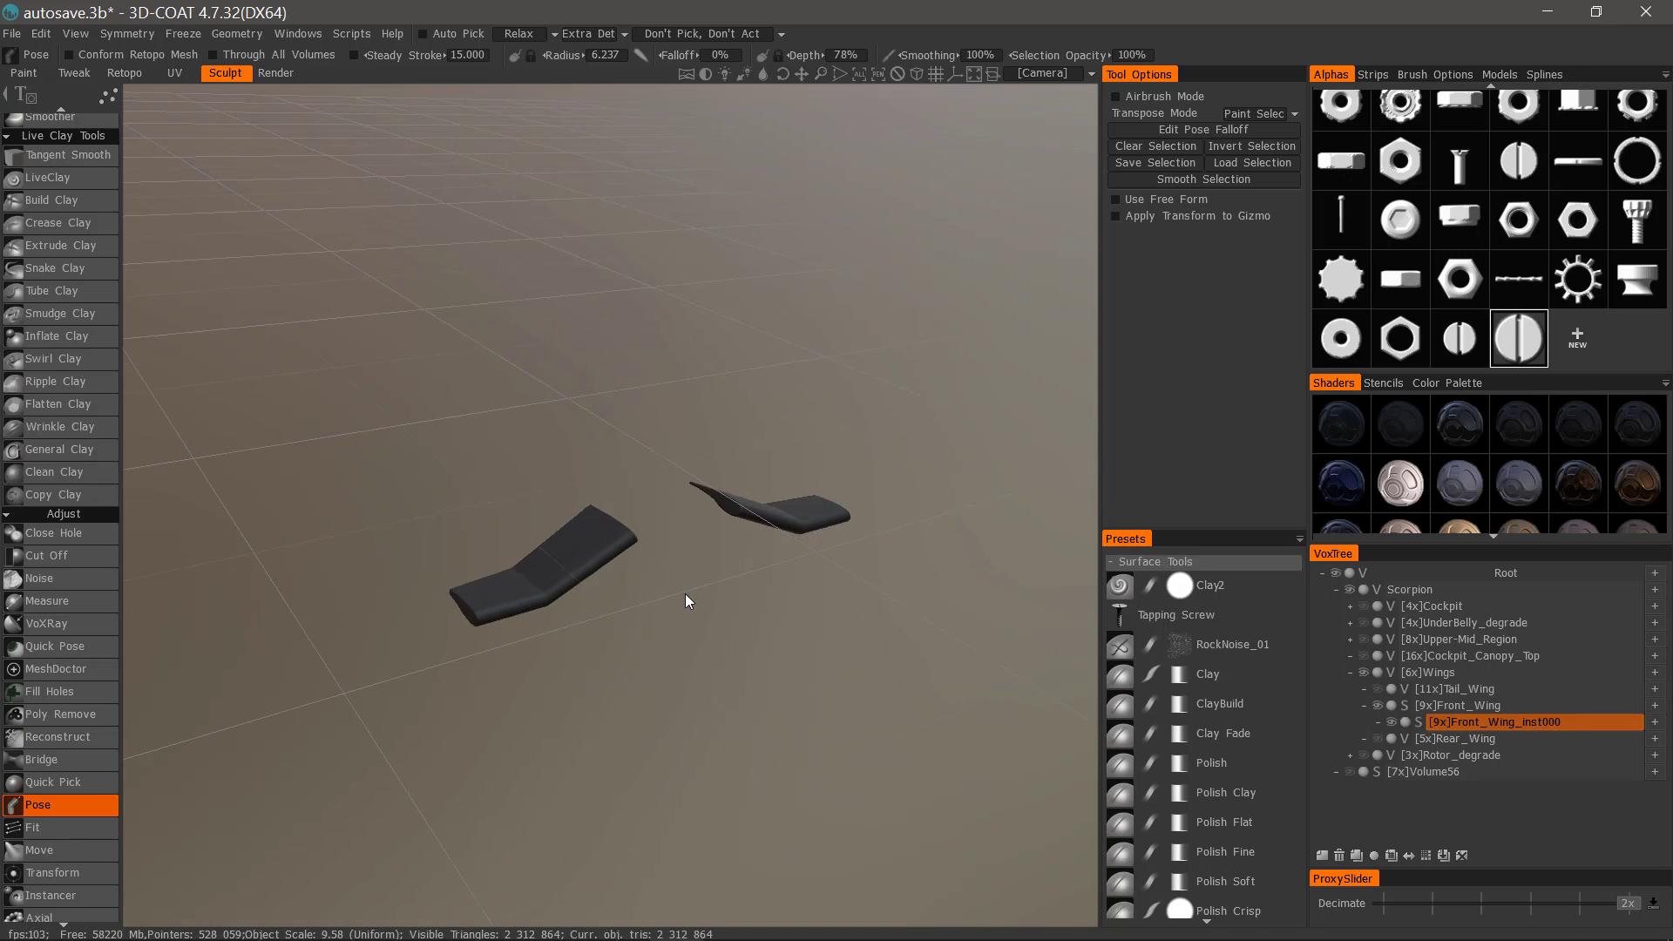
scroll(685, 593, up, 6)
scroll(733, 564, up, 6)
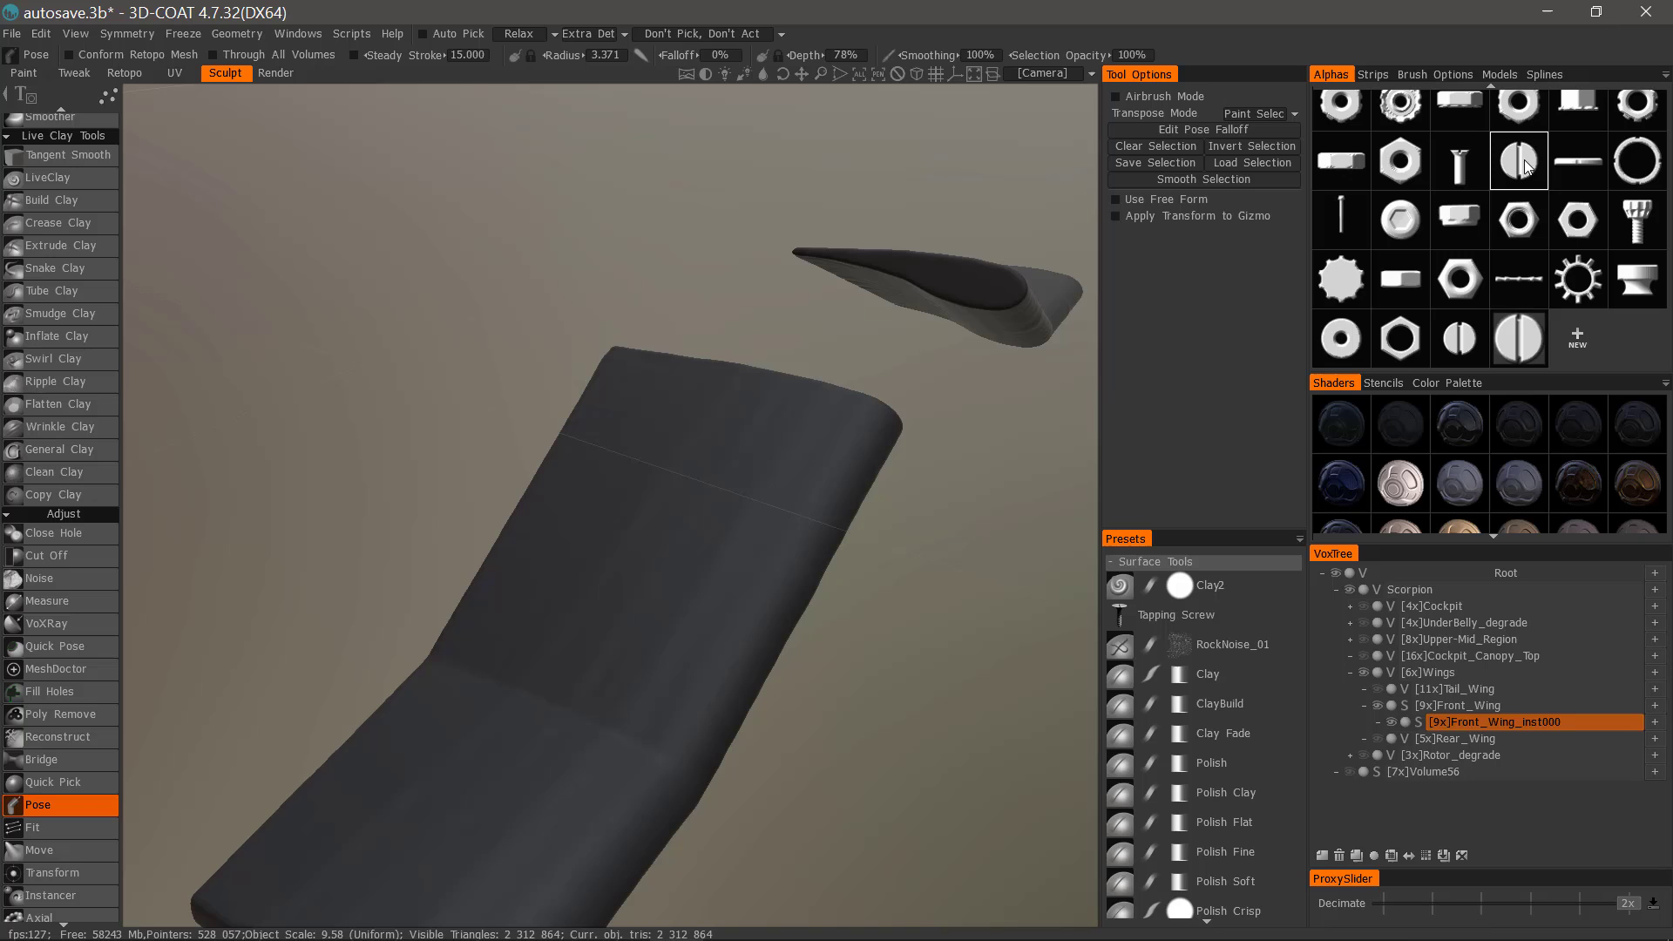
Choose the smaller slotted-screw alpha, shrink the brush radius to about 0.635 and display the wireframe on the front wing's tip.
right_drag(724, 442, 693, 419)
alt+drag(691, 420, 693, 419)
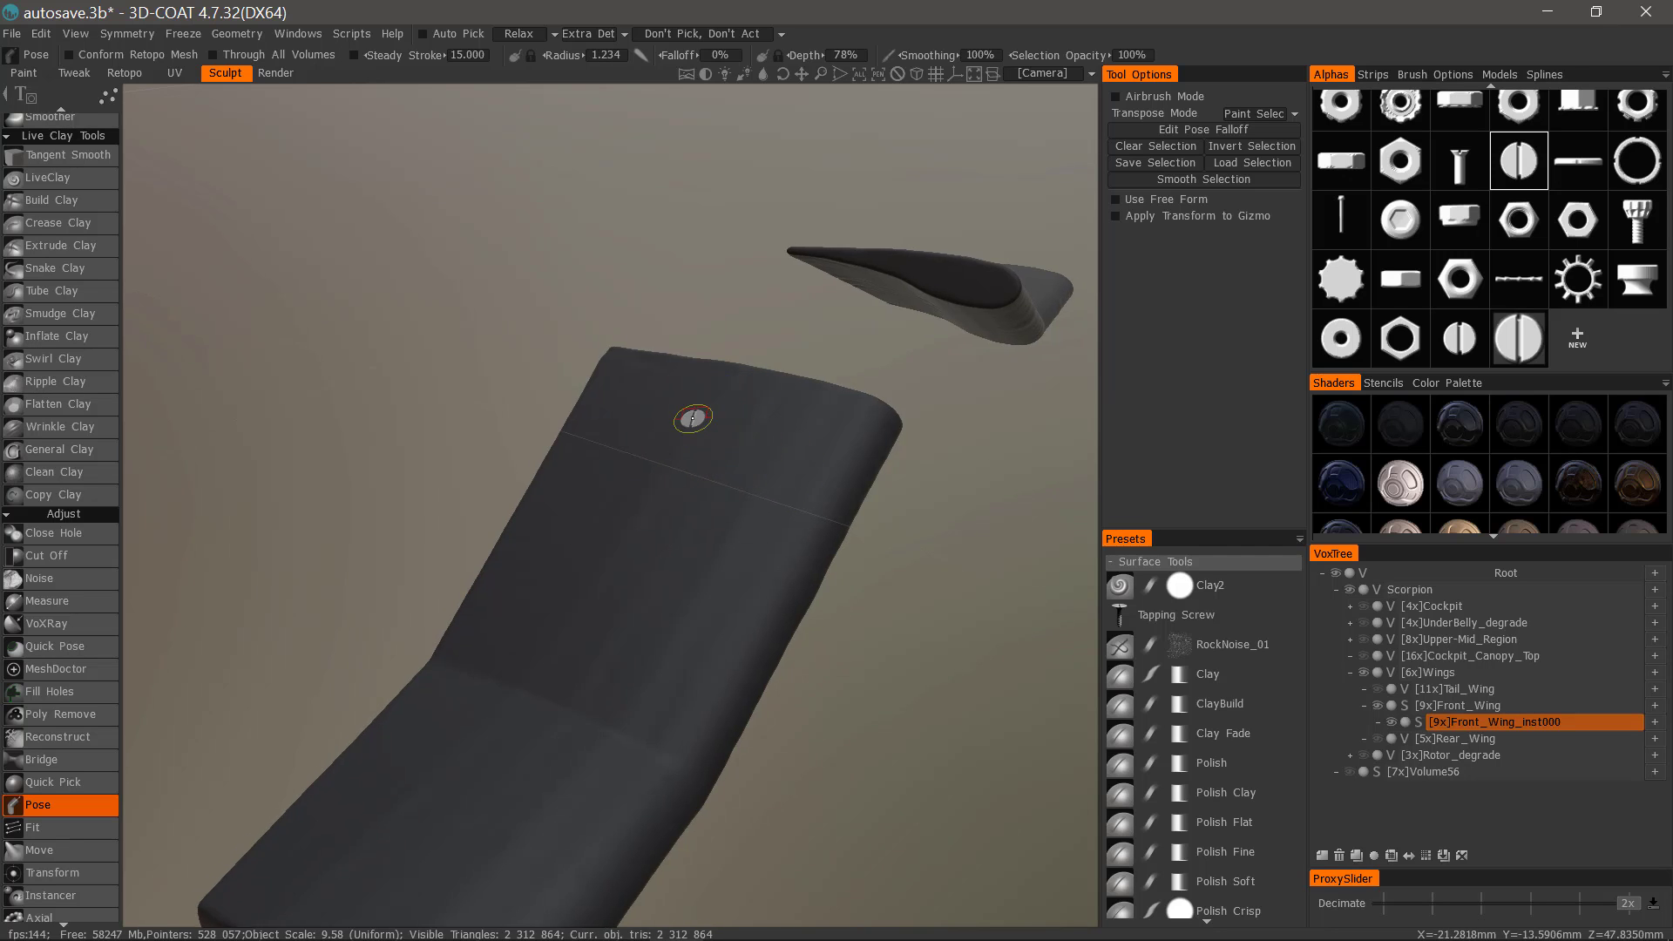
scroll(693, 418, up, 8)
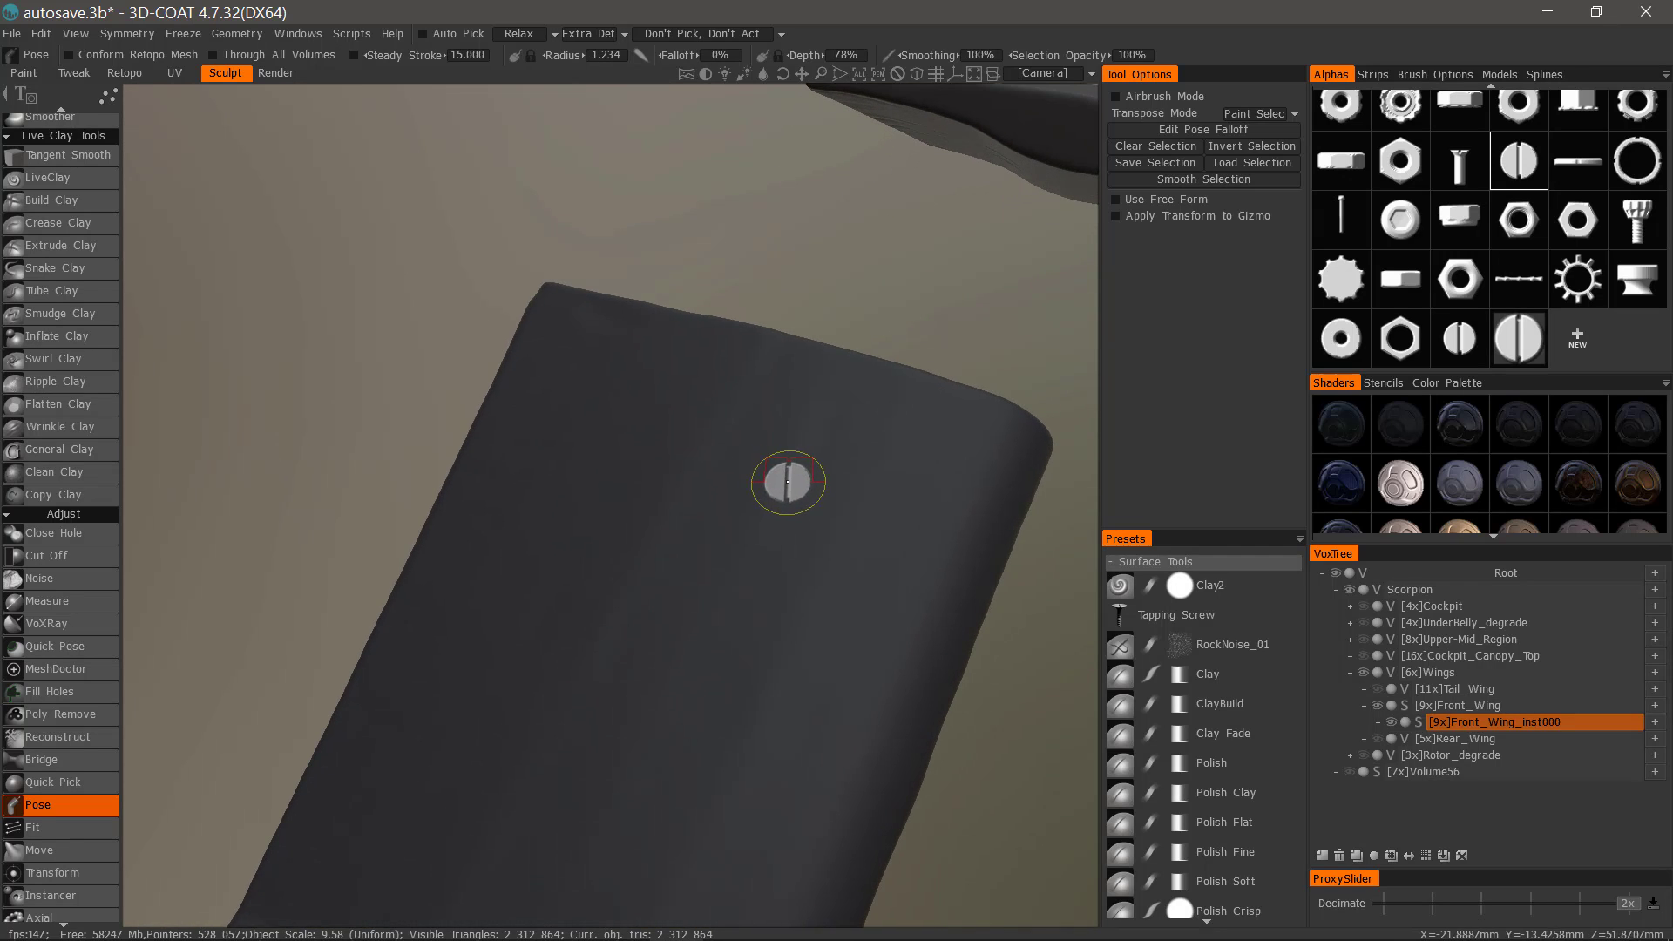
alt+middle_drag(802, 488, 784, 486)
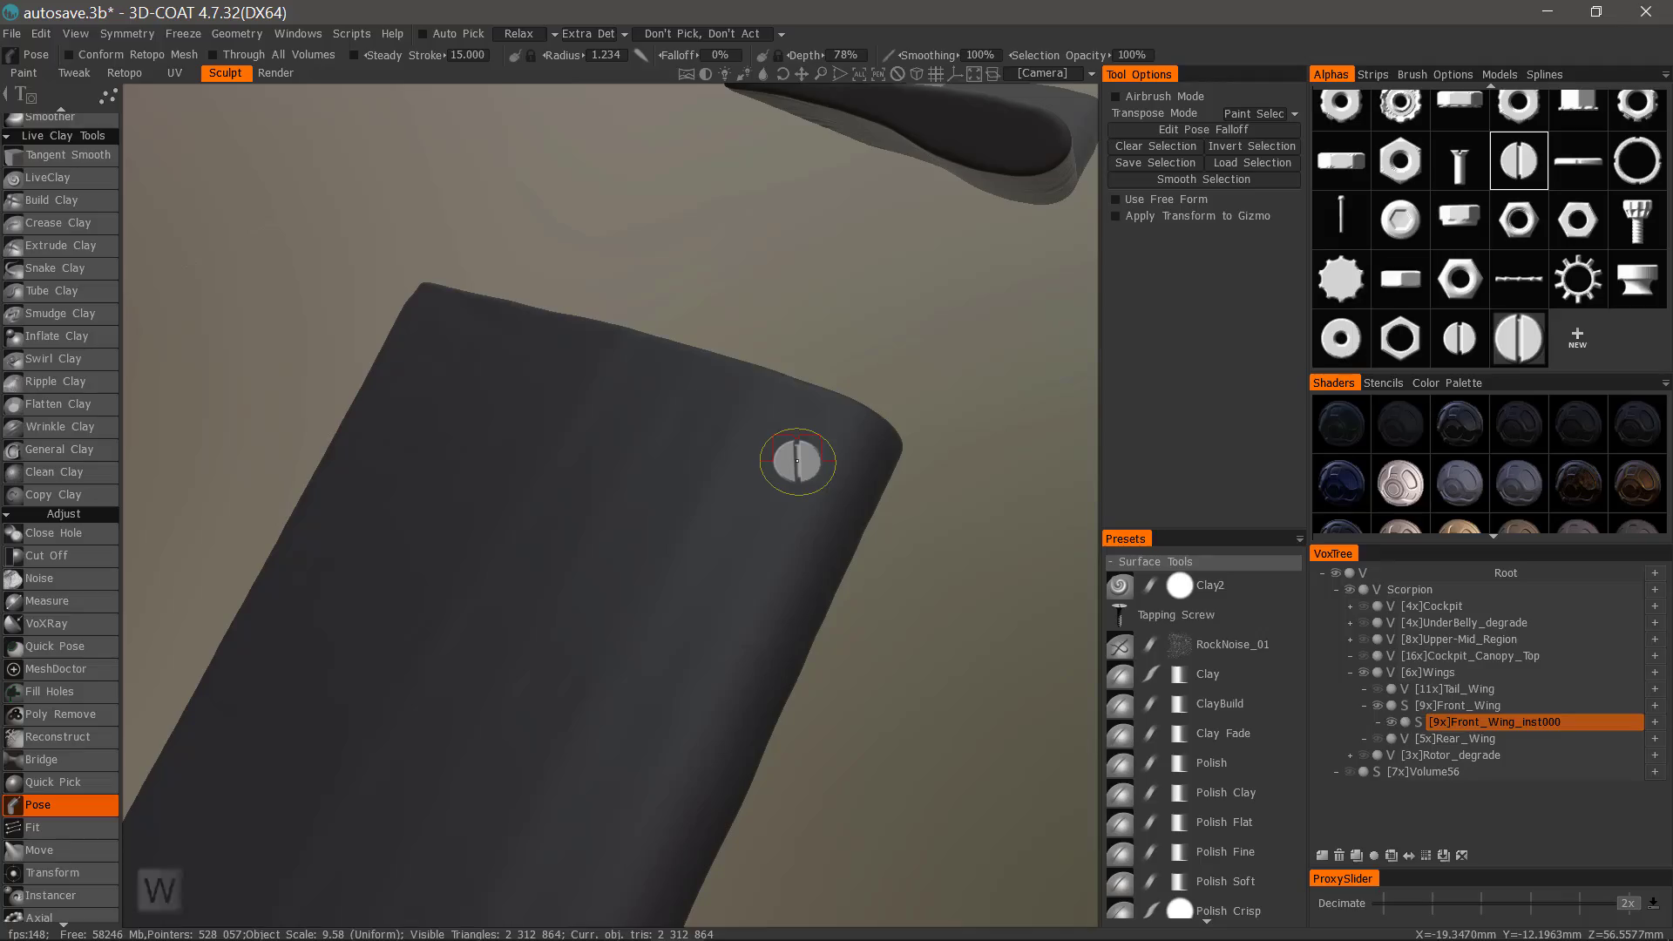
scroll(797, 460, up, 2)
scroll(812, 514, up, 2)
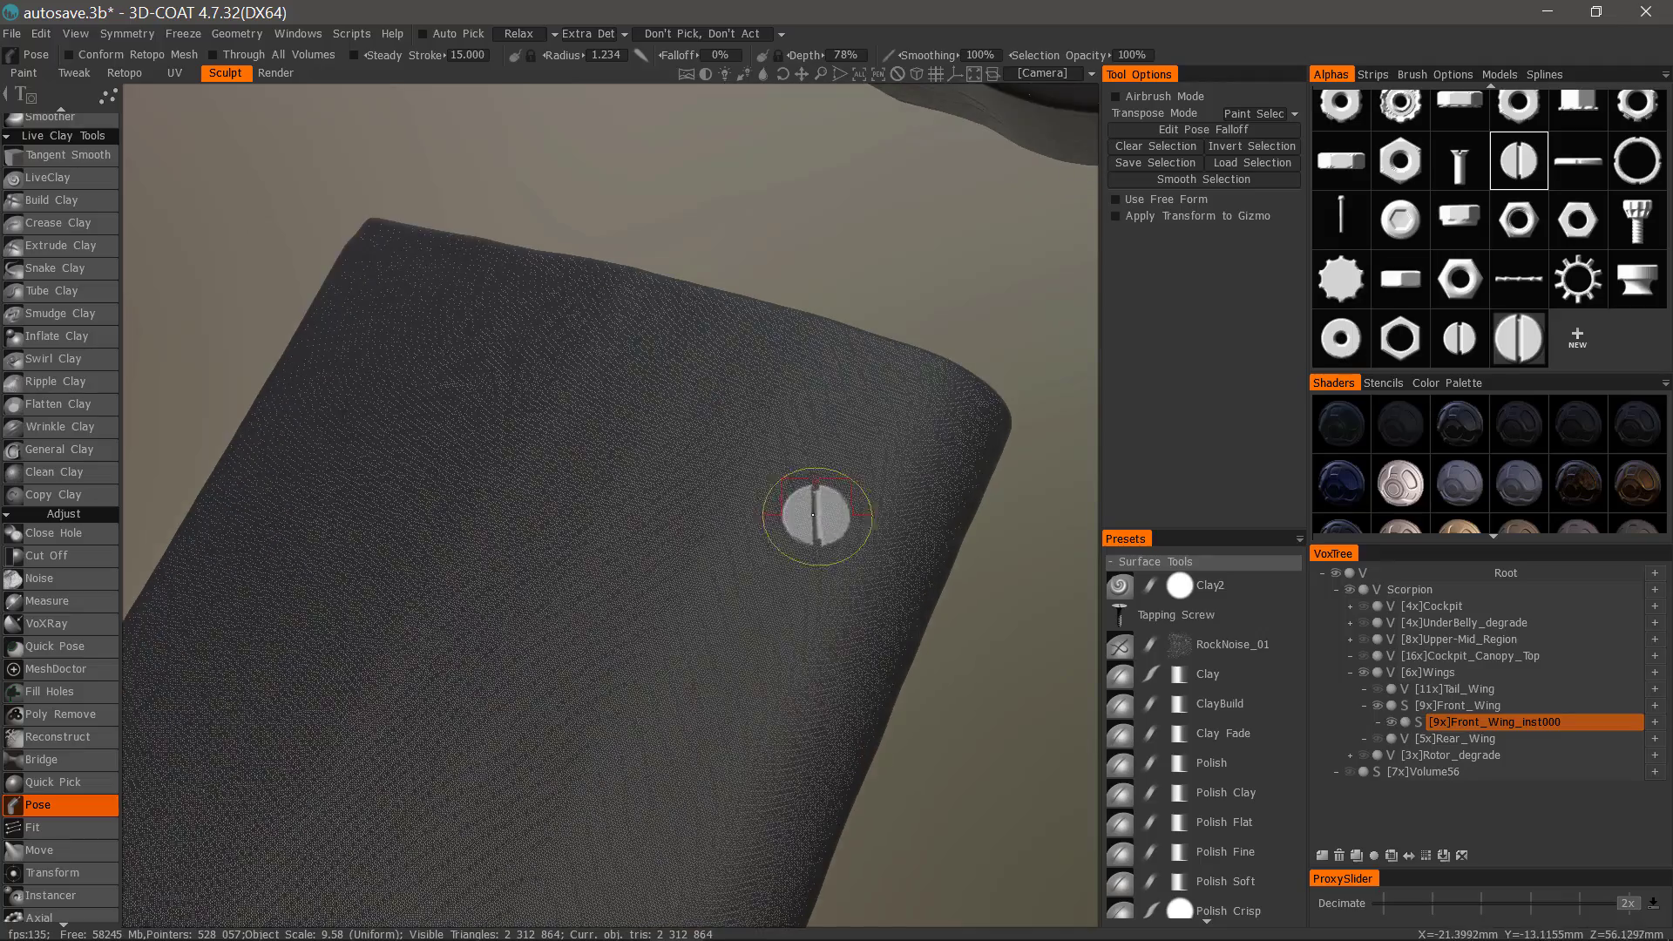
scroll(750, 523, up, 3)
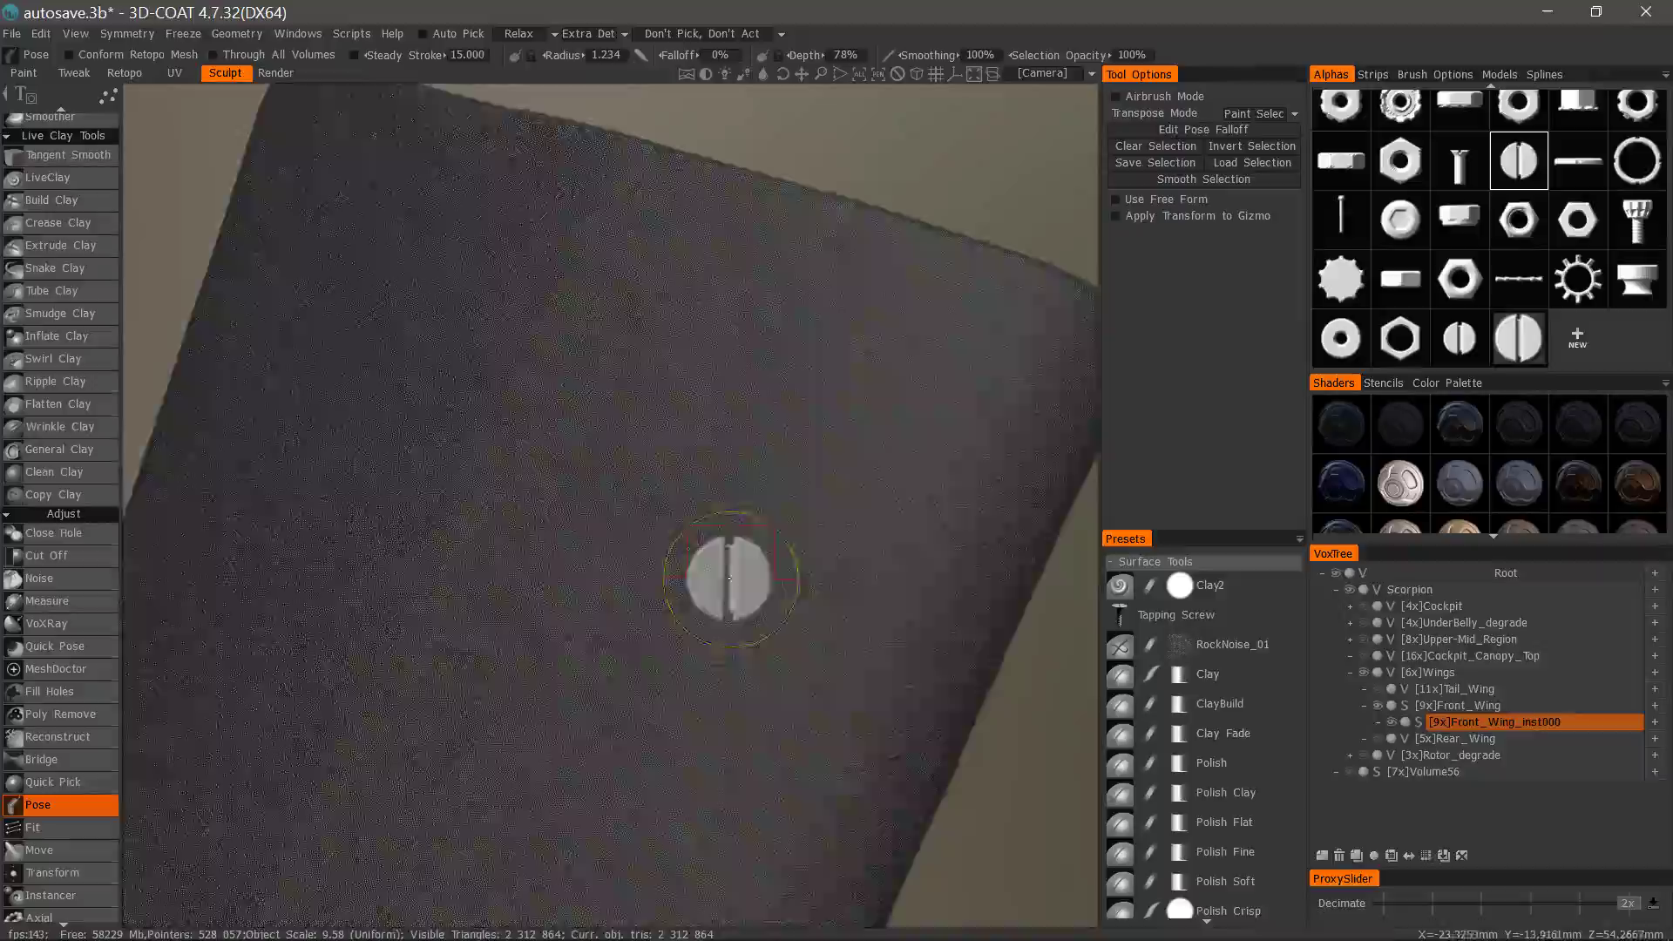
scroll(734, 558, up, 1)
mouse_move(778, 418)
alt+mouse_down()
mouse_move(784, 400)
mouse_move(657, 455)
mouse_move(705, 503)
mouse_move(795, 512)
mouse_move(897, 448)
alt+mouse_up()
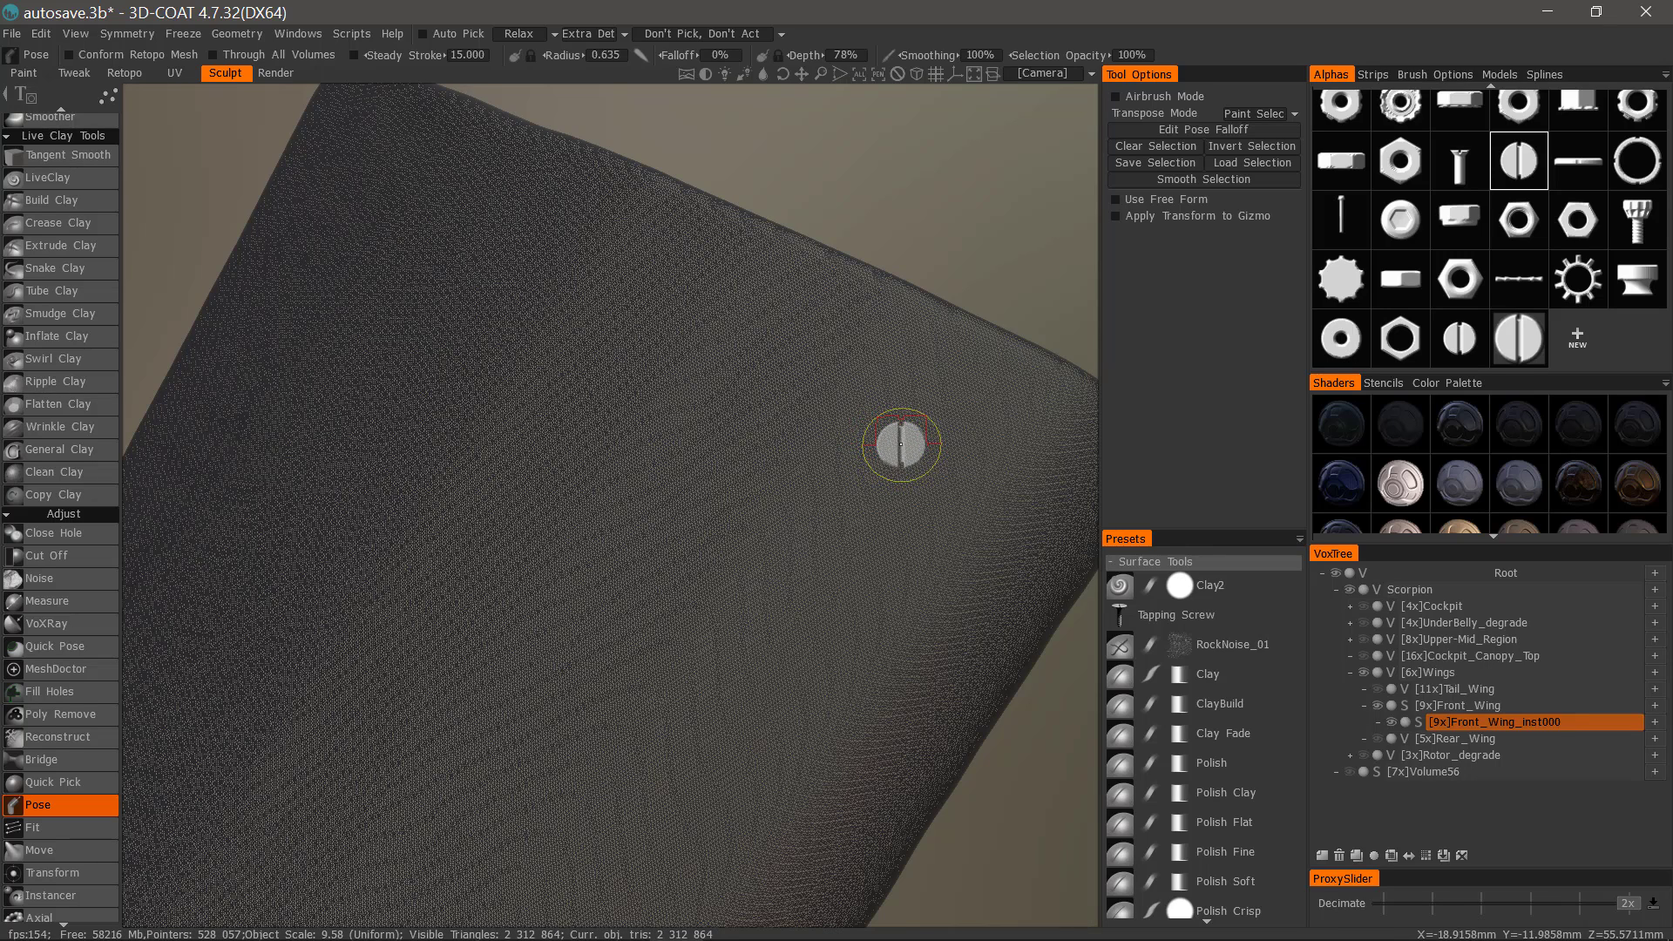
right_drag(896, 446, 892, 442)
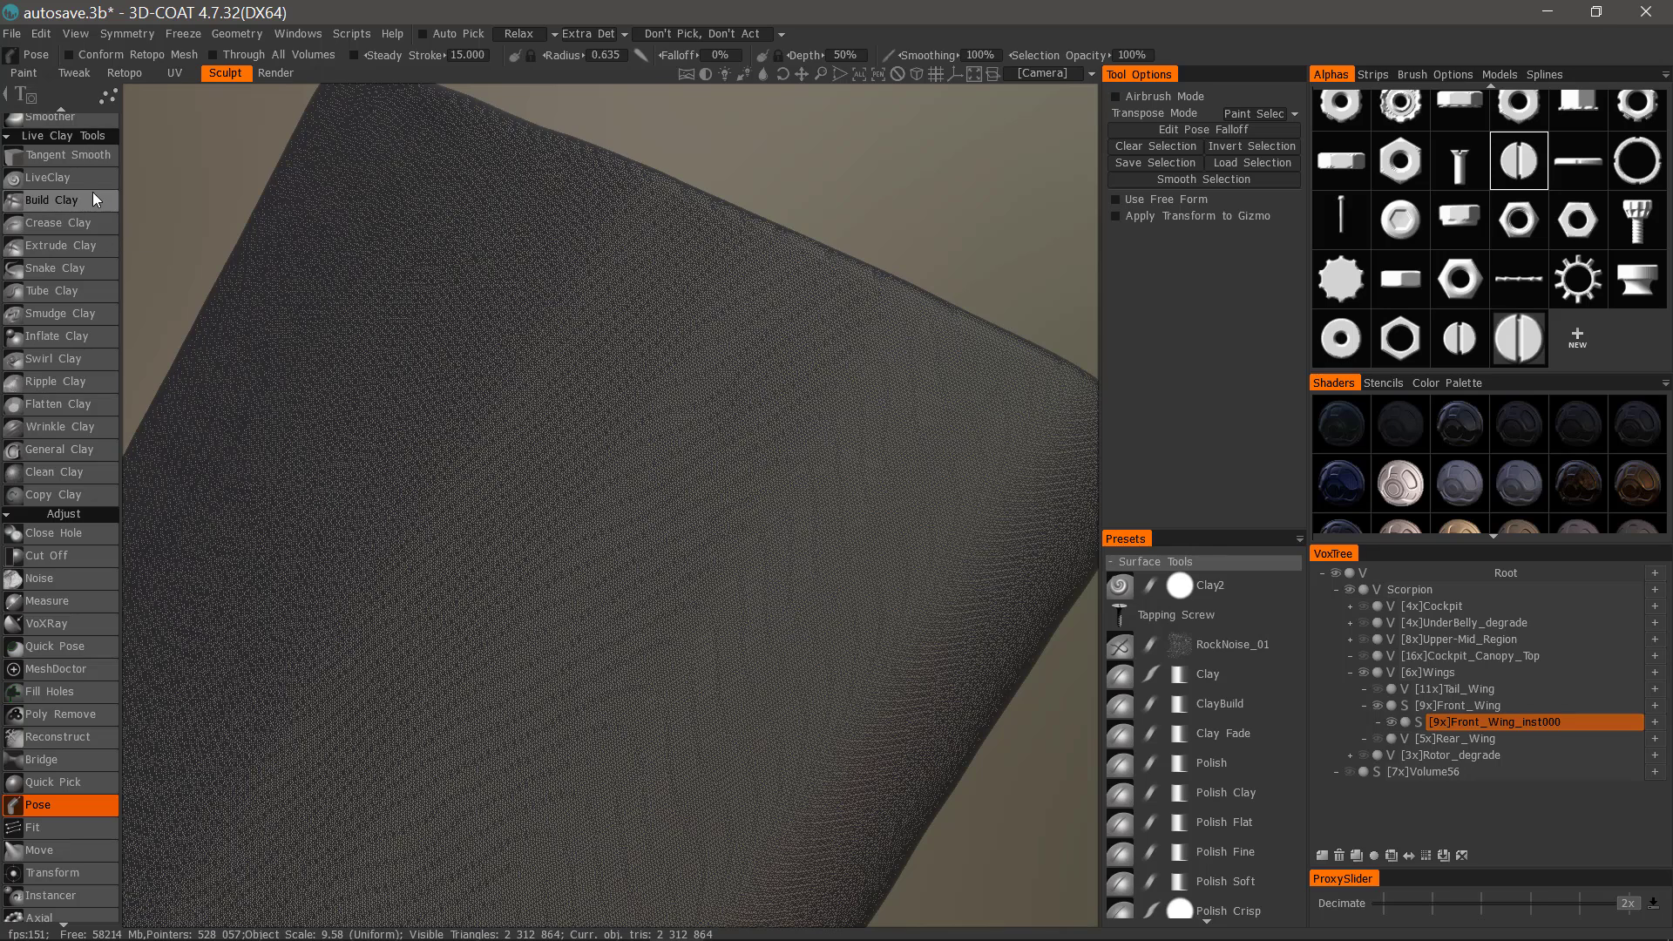
Stamp a slotted screw head near the wing tip with the surface Extrude tool at radius 0.635 and 64% depth.
scroll(59, 448, up, 6)
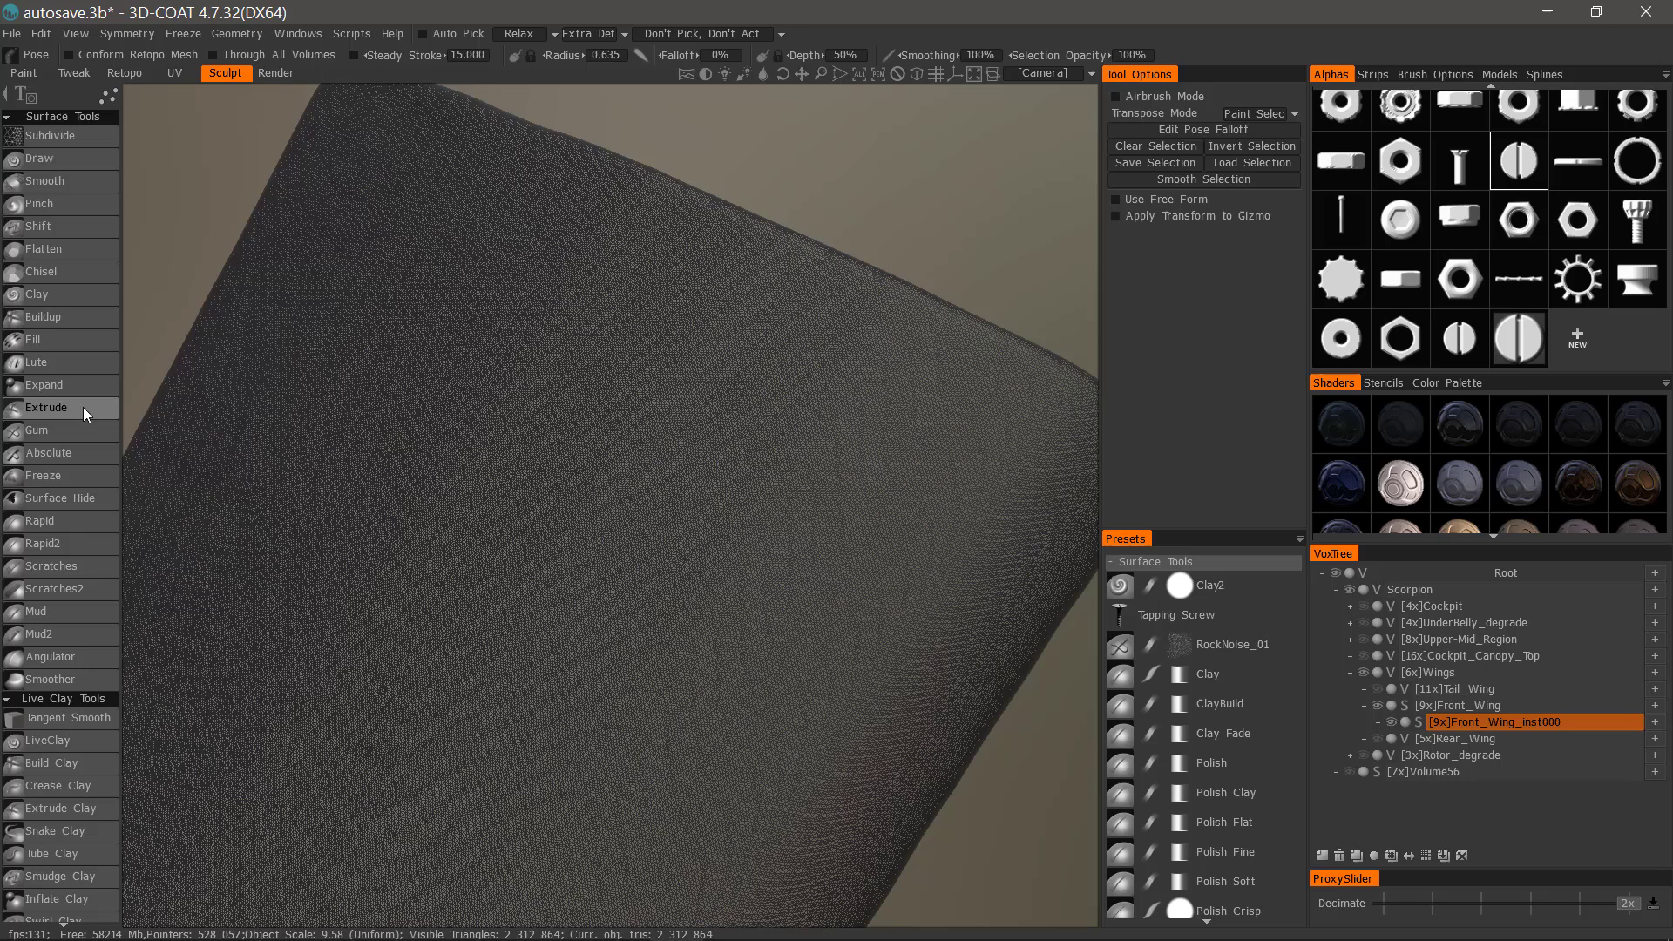
click(82, 407)
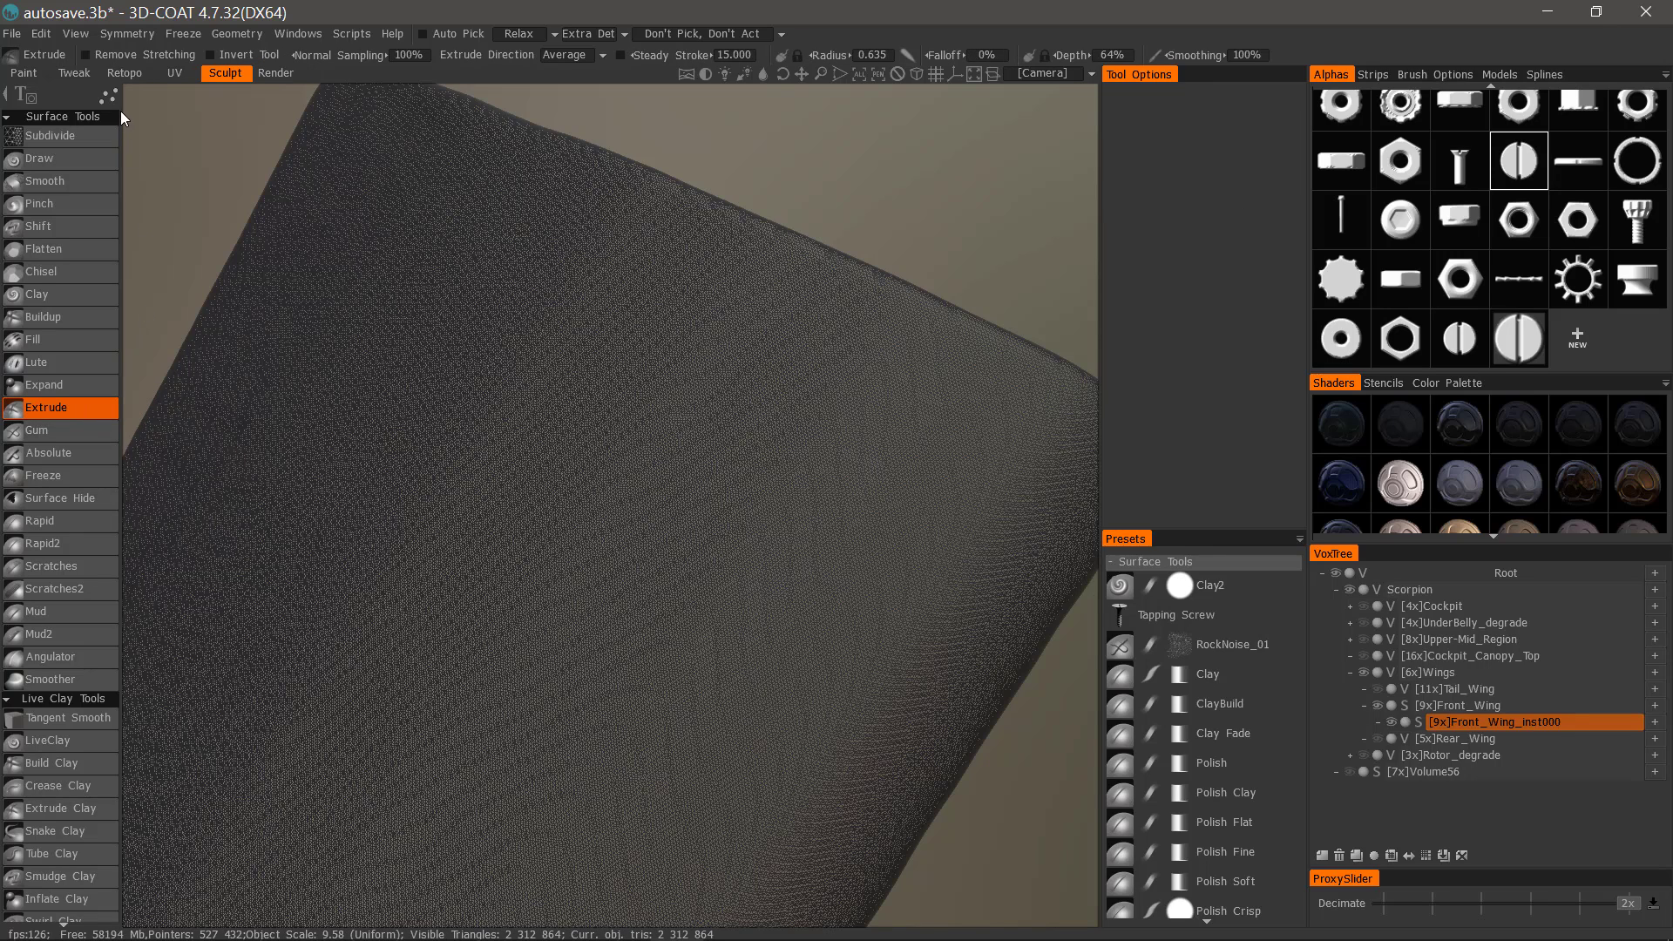
mouse_move(107, 96)
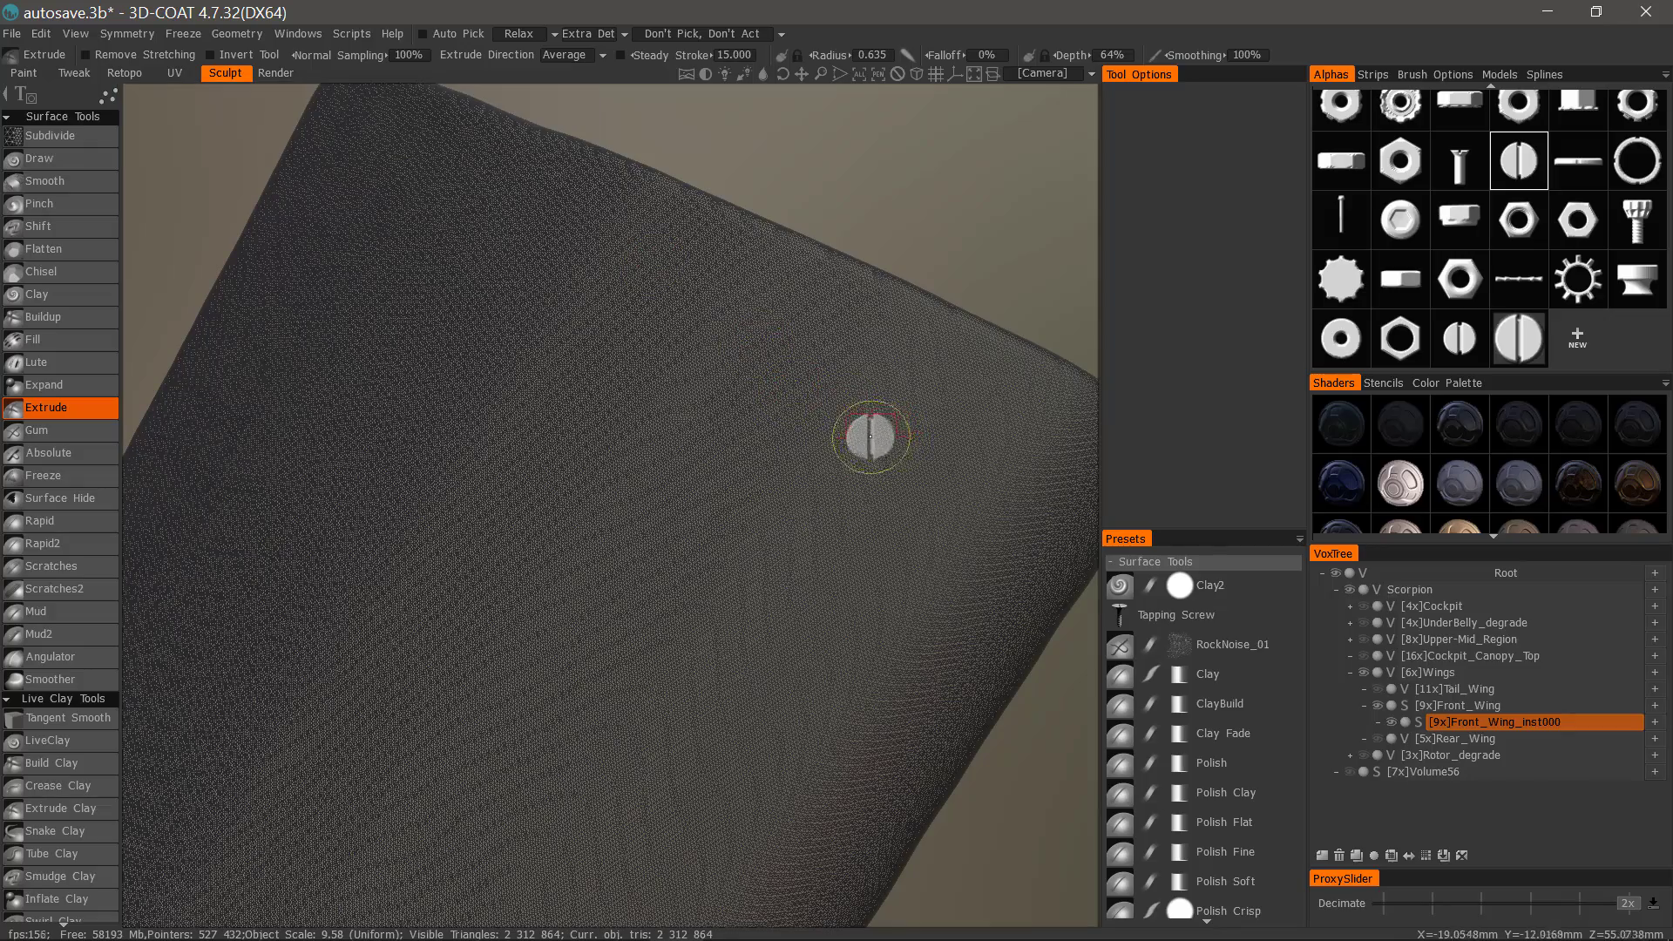
click(882, 447)
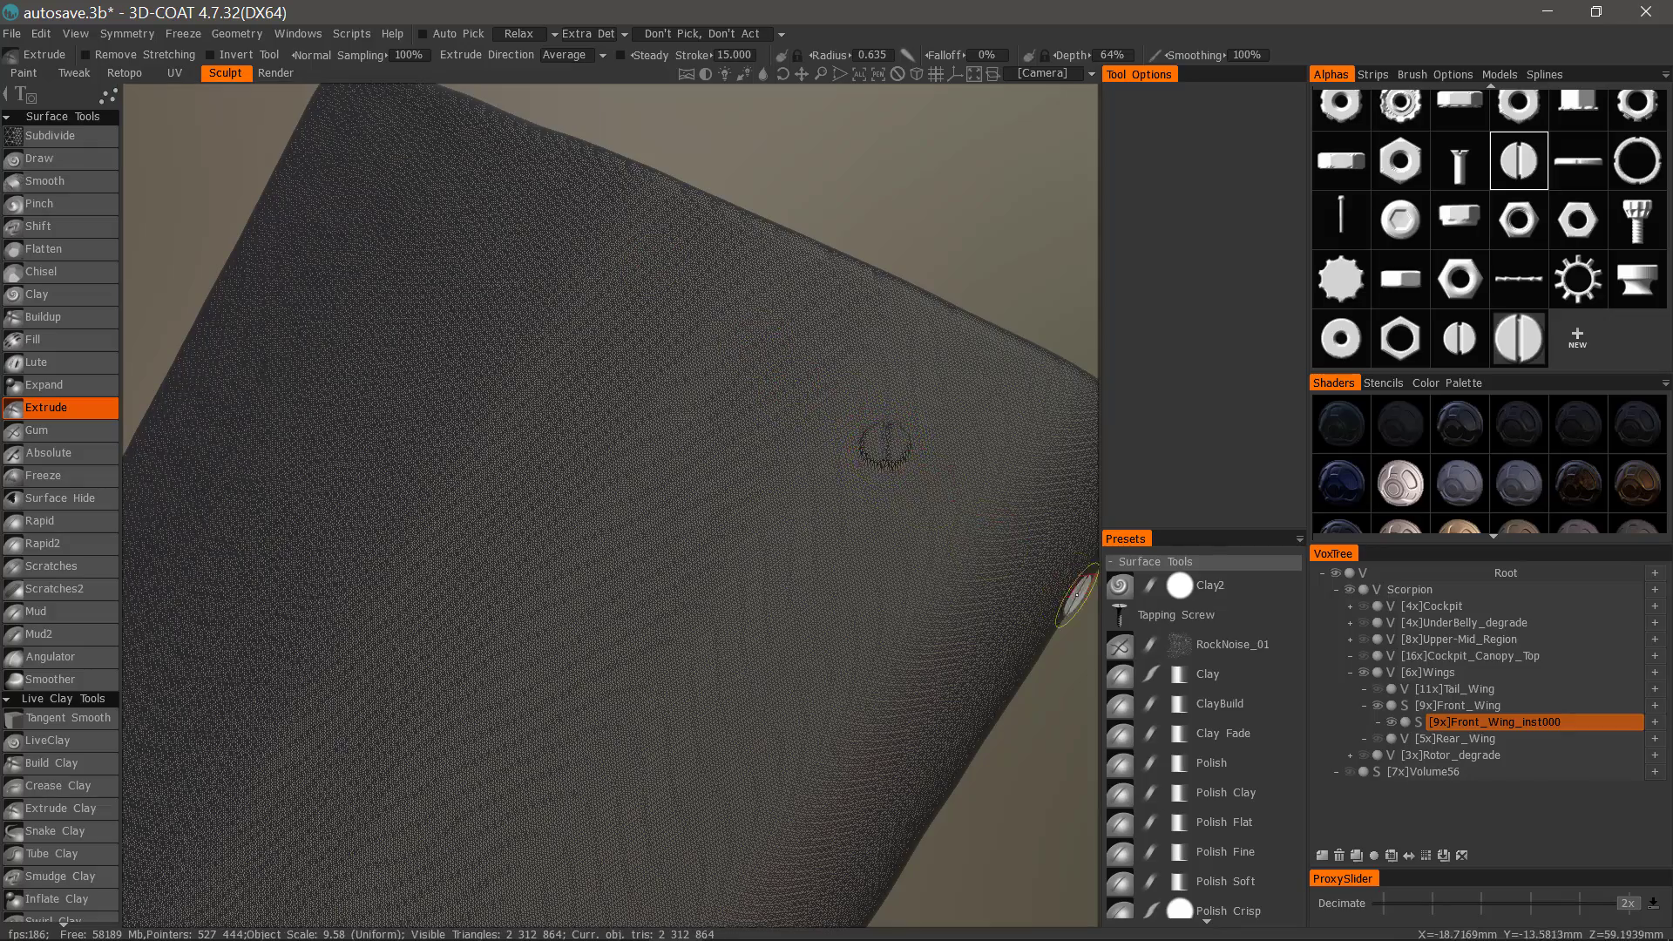
scroll(1068, 596, up, 5)
mouse_move(629, 463)
alt+mouse_down()
mouse_move(560, 388)
mouse_move(659, 392)
alt+mouse_up()
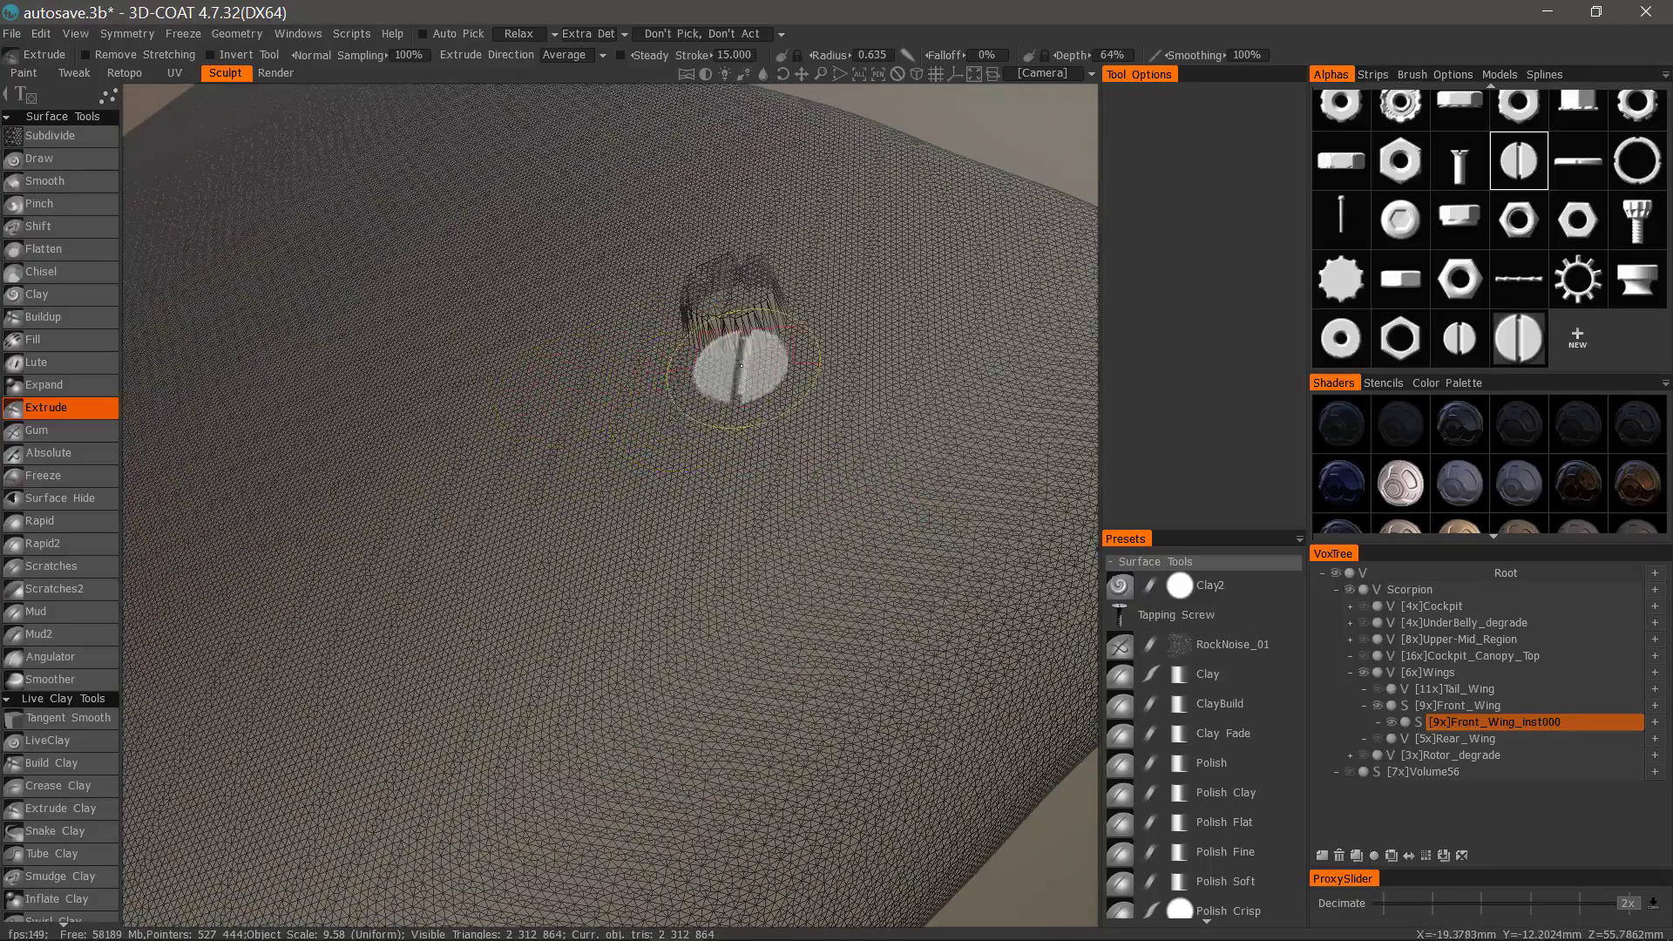
Stamp two more screw heads in a row with the larger slotted-screw alpha at radius 0.480, raising the depth to 92%.
key(w)
scroll(741, 366, down, 4)
mouse_move(516, 344)
alt+mouse_down()
mouse_move(531, 374)
mouse_move(653, 291)
mouse_move(783, 298)
alt+mouse_up()
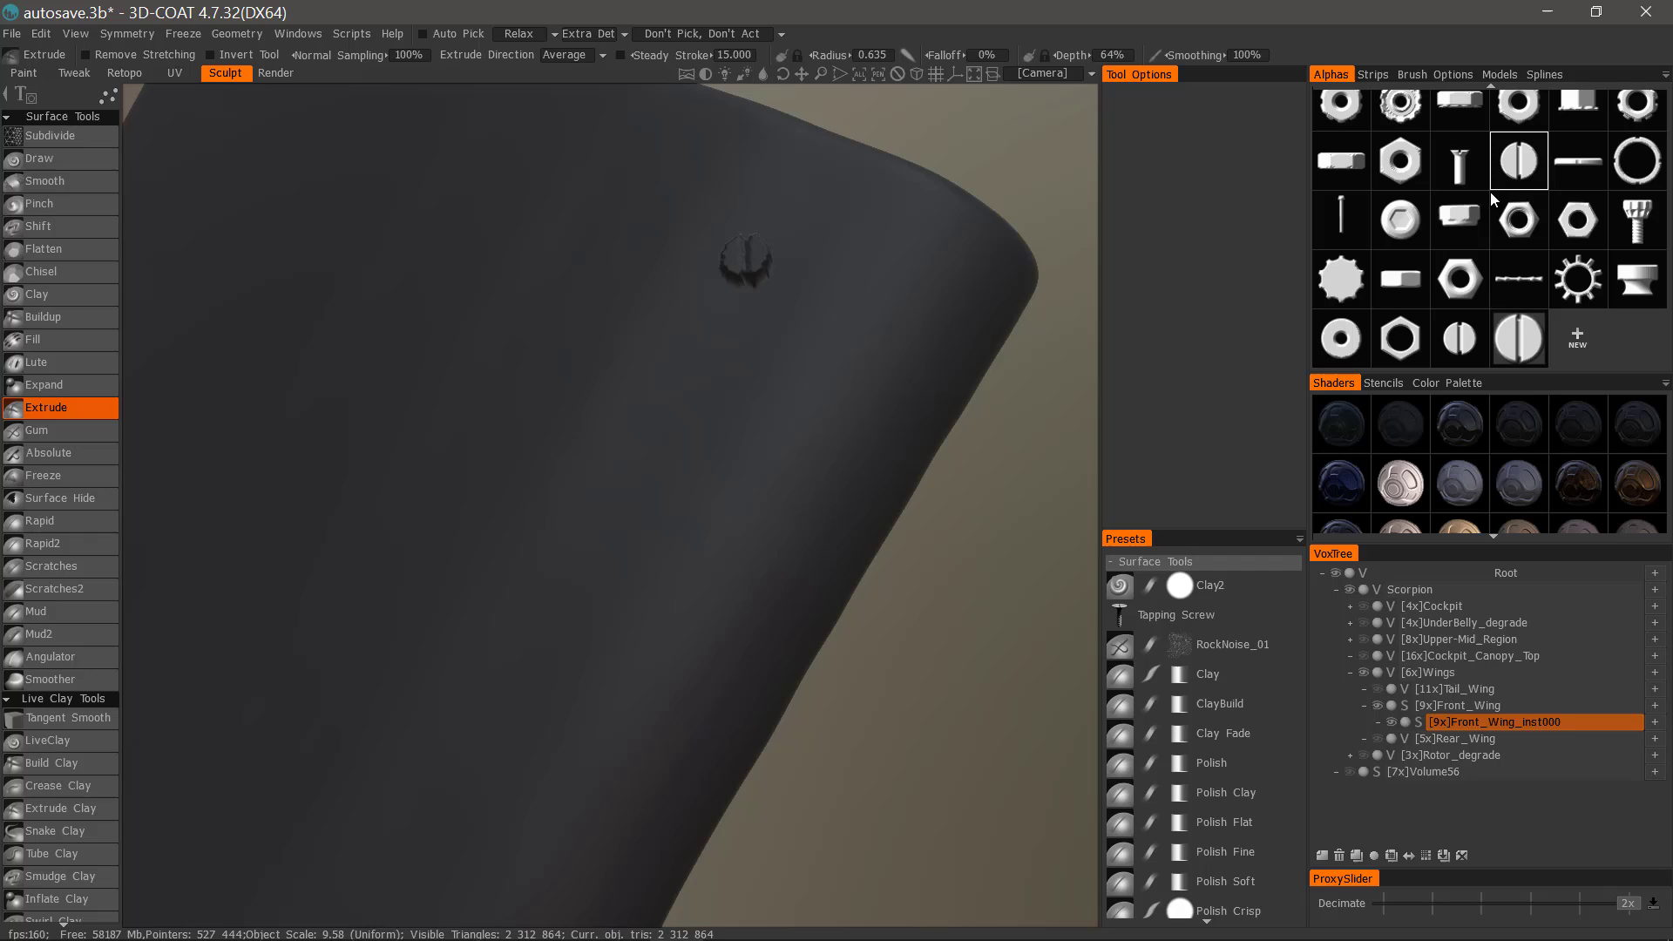
mouse_move(1522, 165)
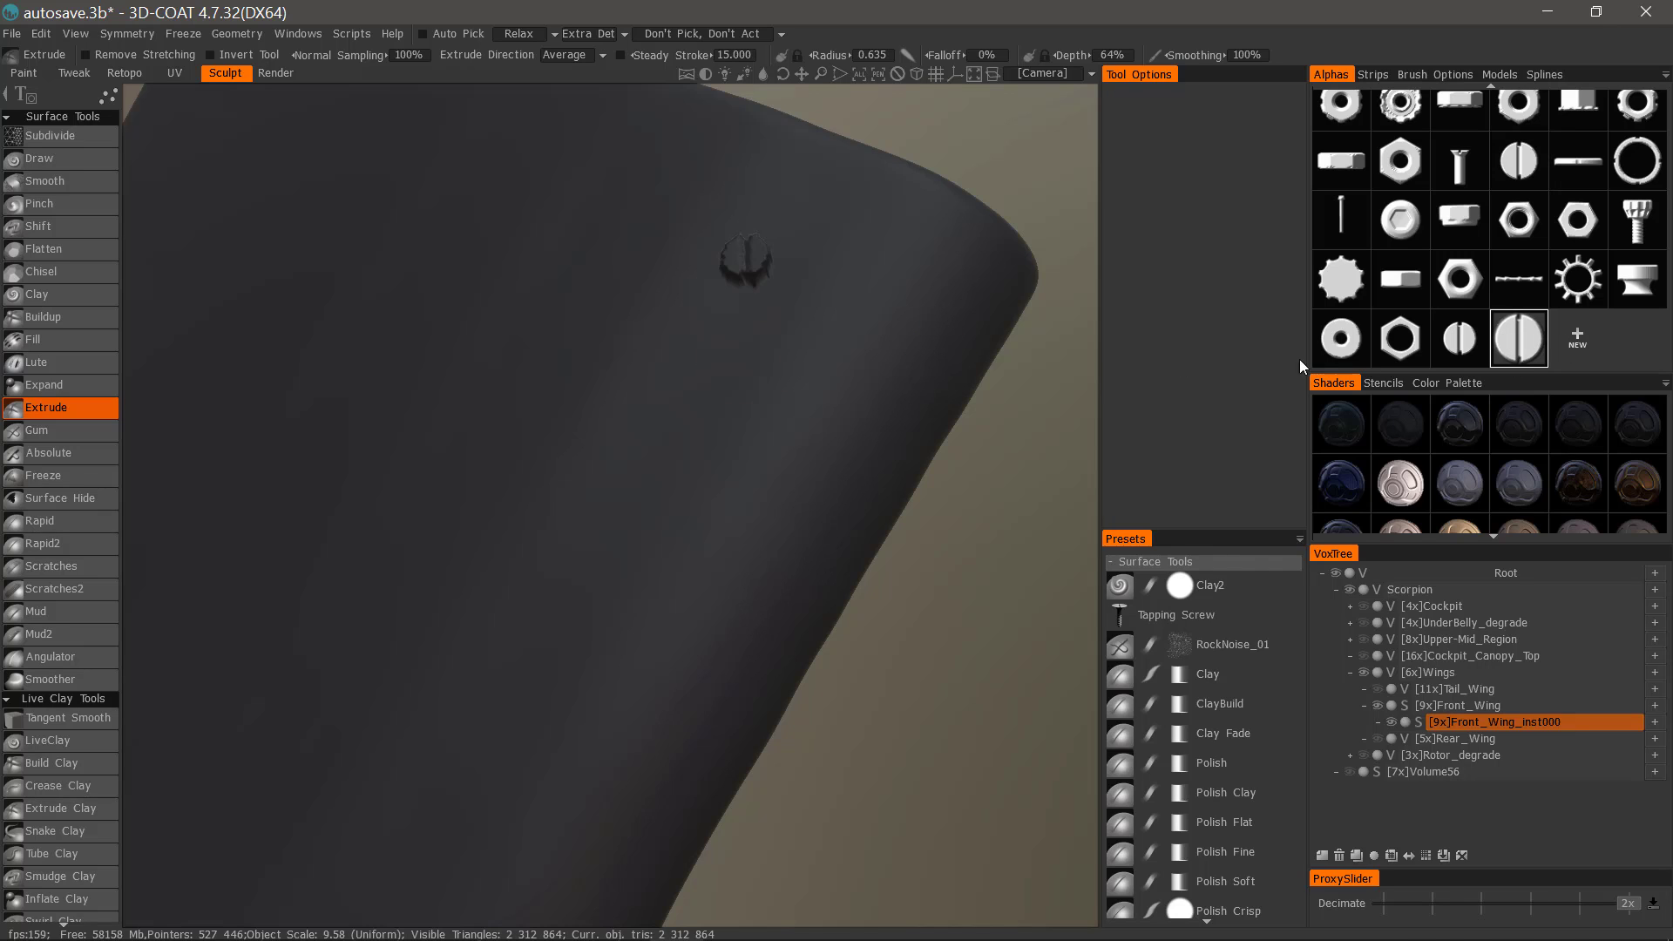
click(665, 377)
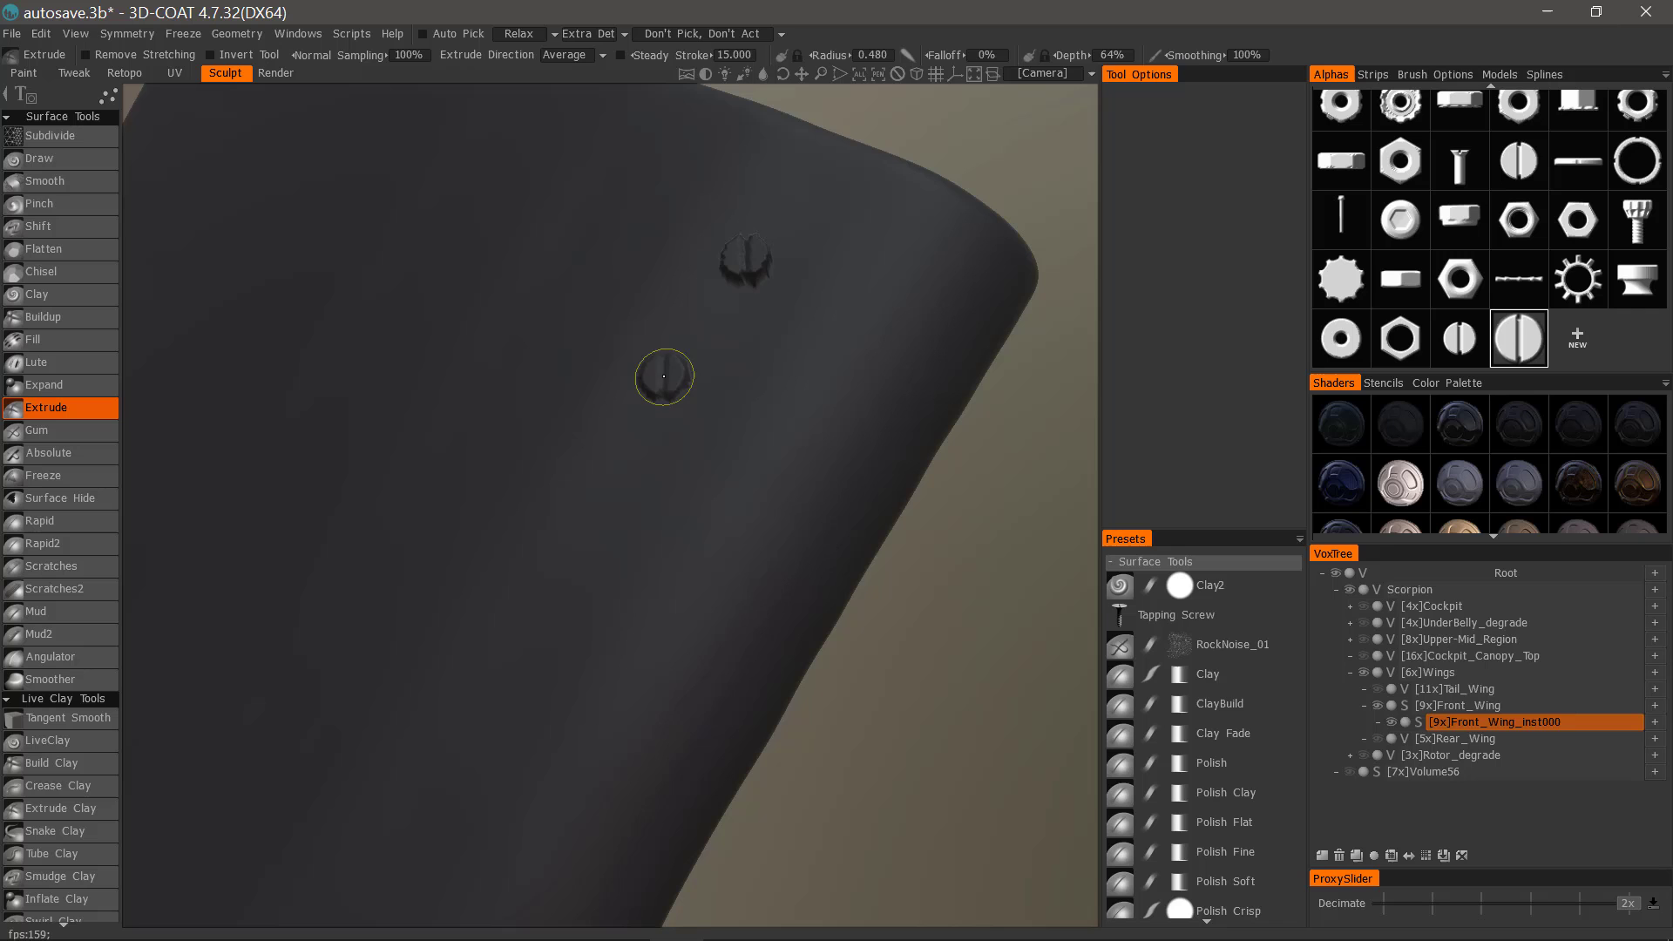
alt+drag(620, 445, 658, 377)
alt+drag(682, 439, 767, 453)
click(674, 469)
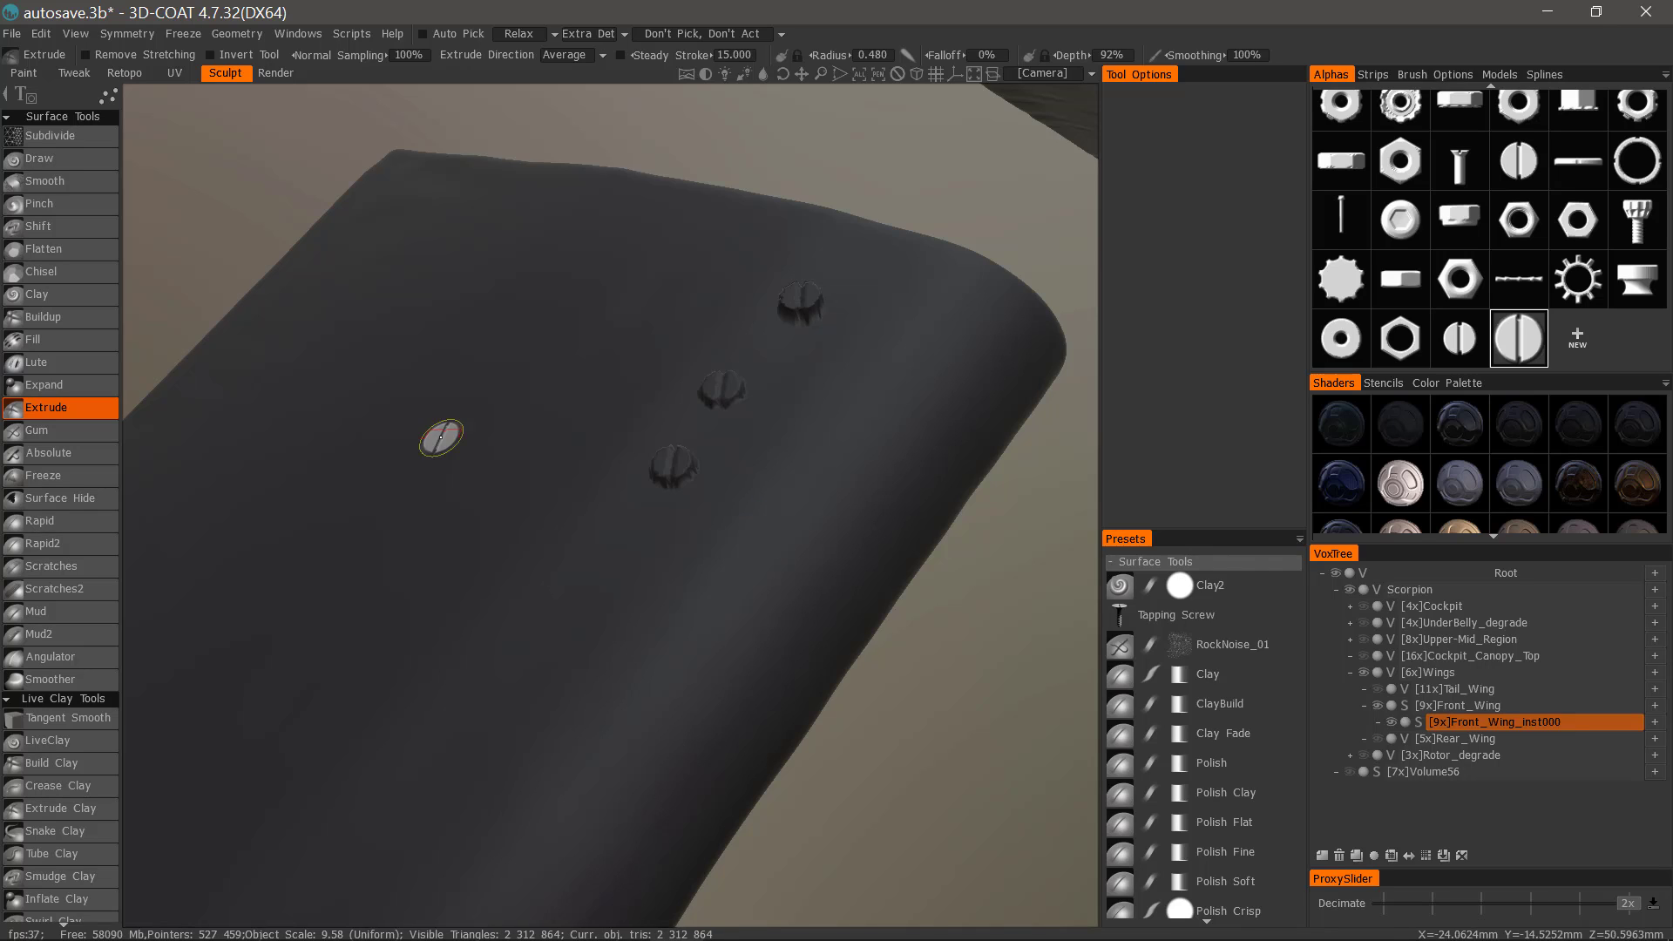
click(674, 469)
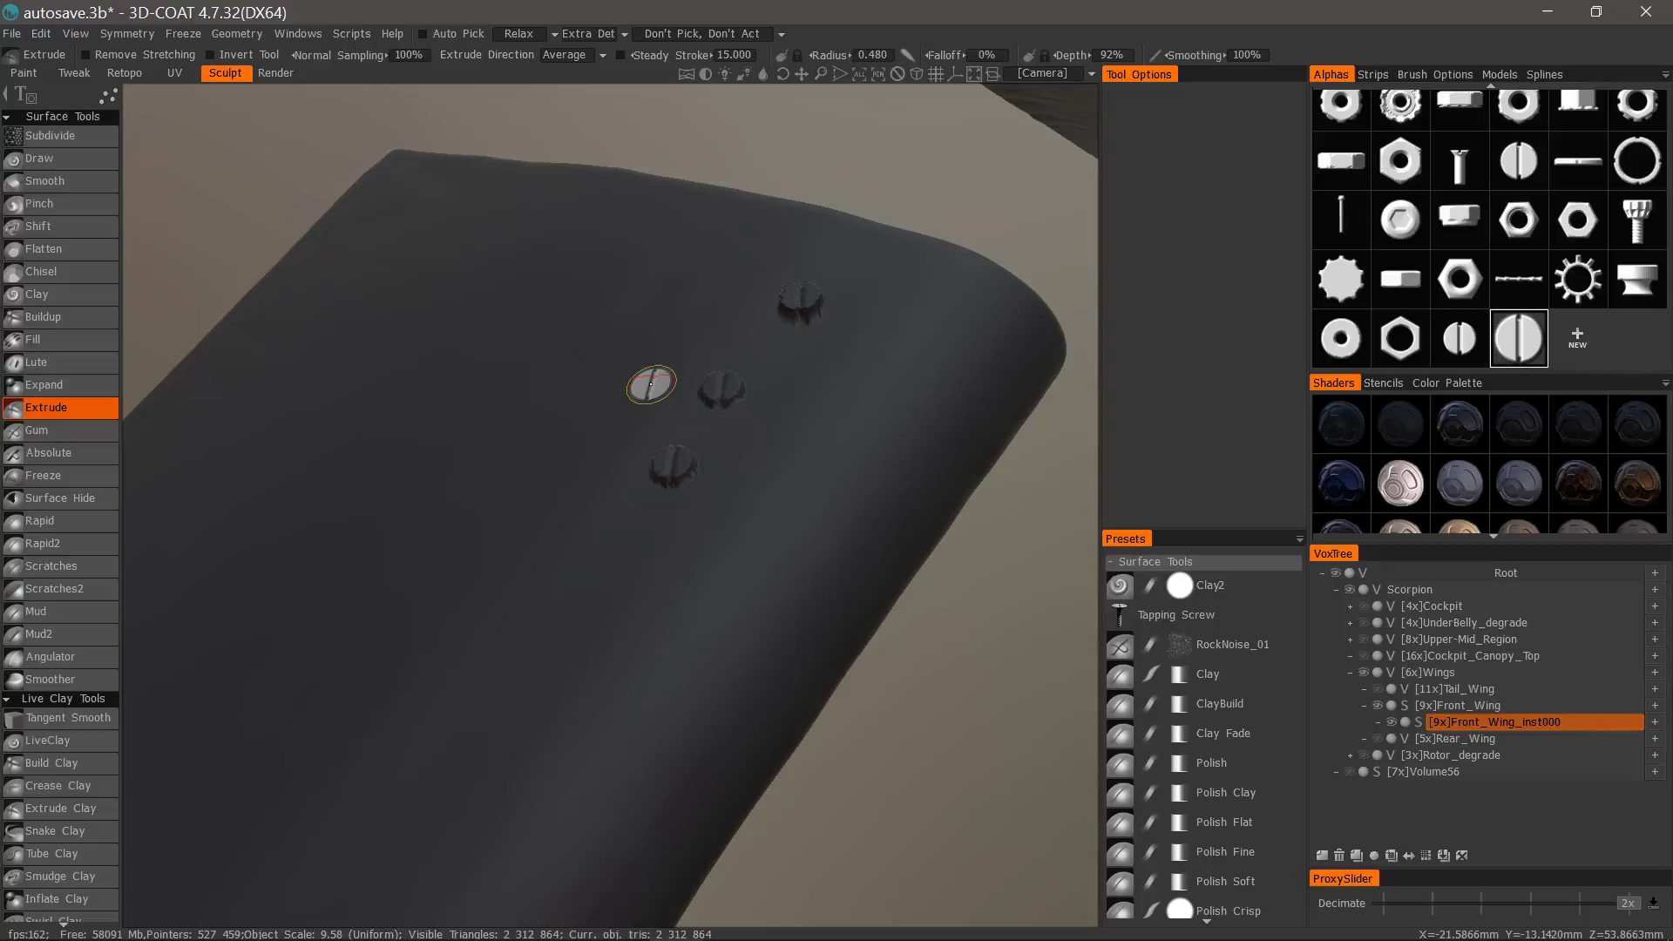
Examine the mesh density around the stamped screw heads in wireframe and undo the stamps.
scroll(620, 581, up, 2)
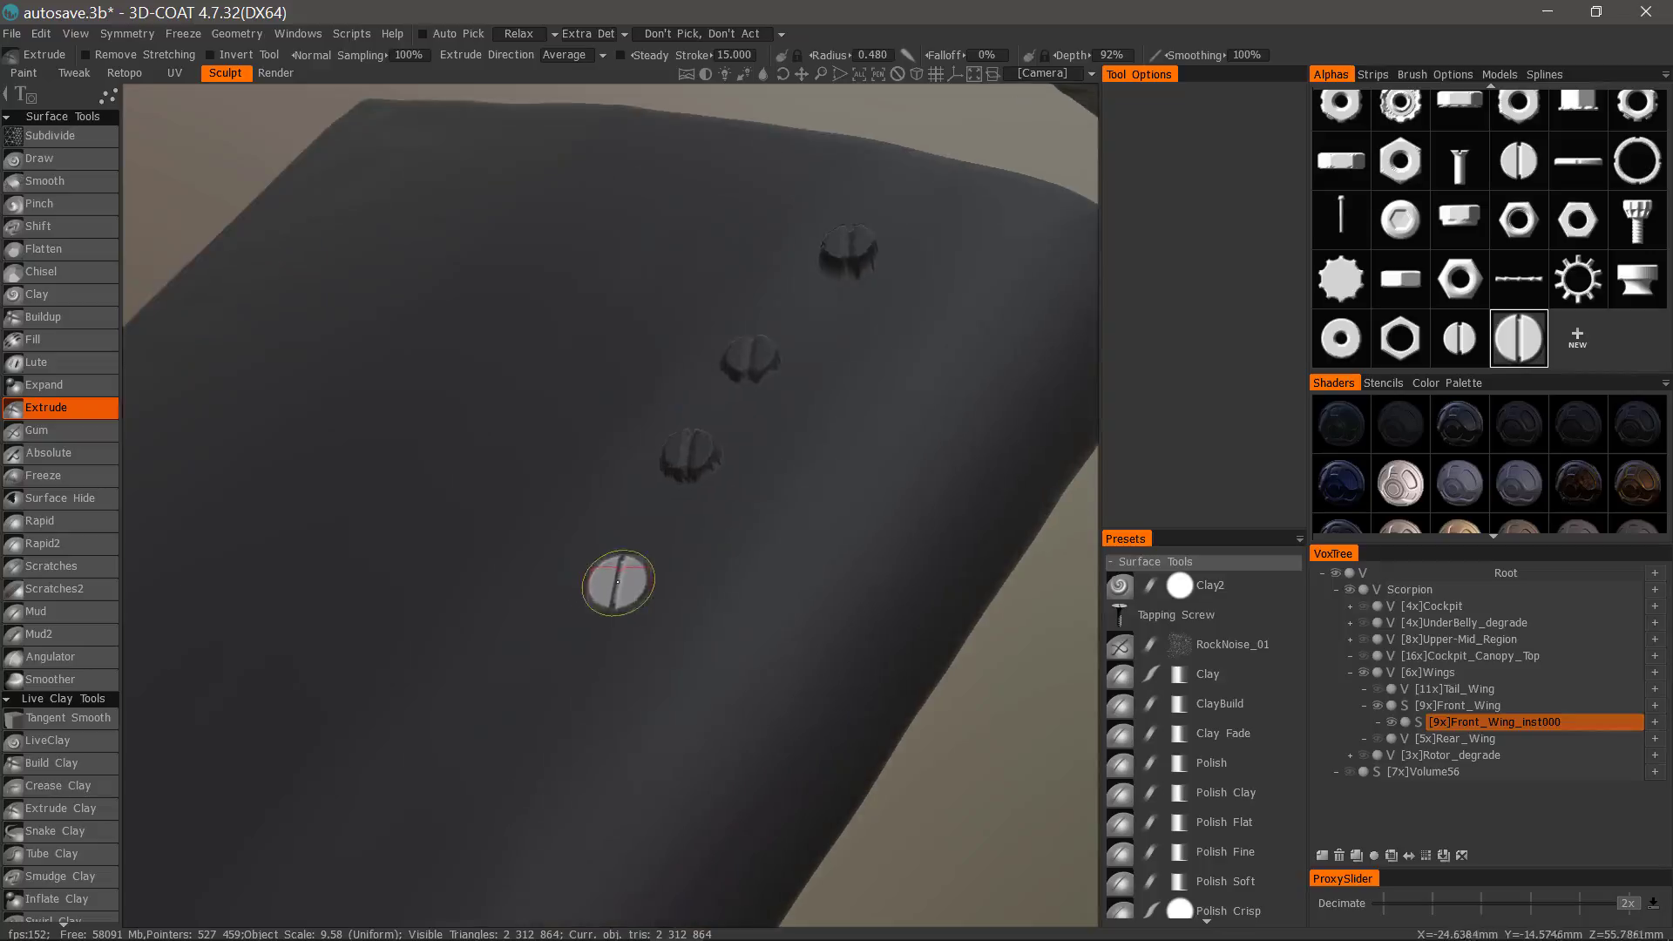
key(w)
alt+drag(649, 449, 598, 590)
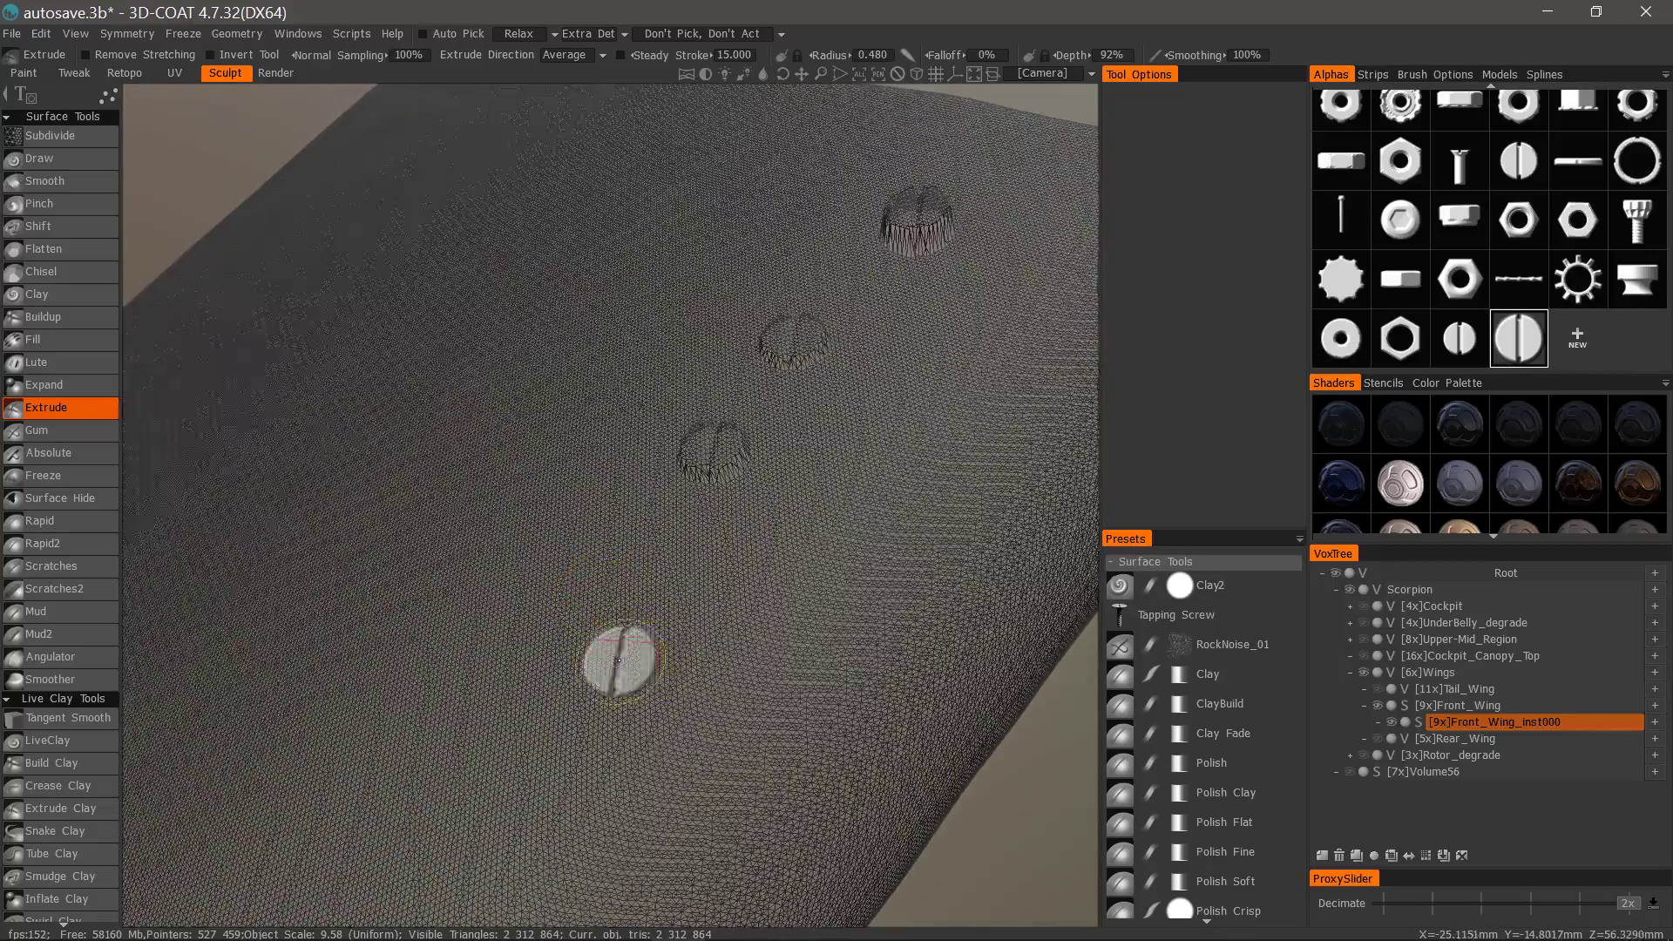
alt+drag(624, 665, 551, 643)
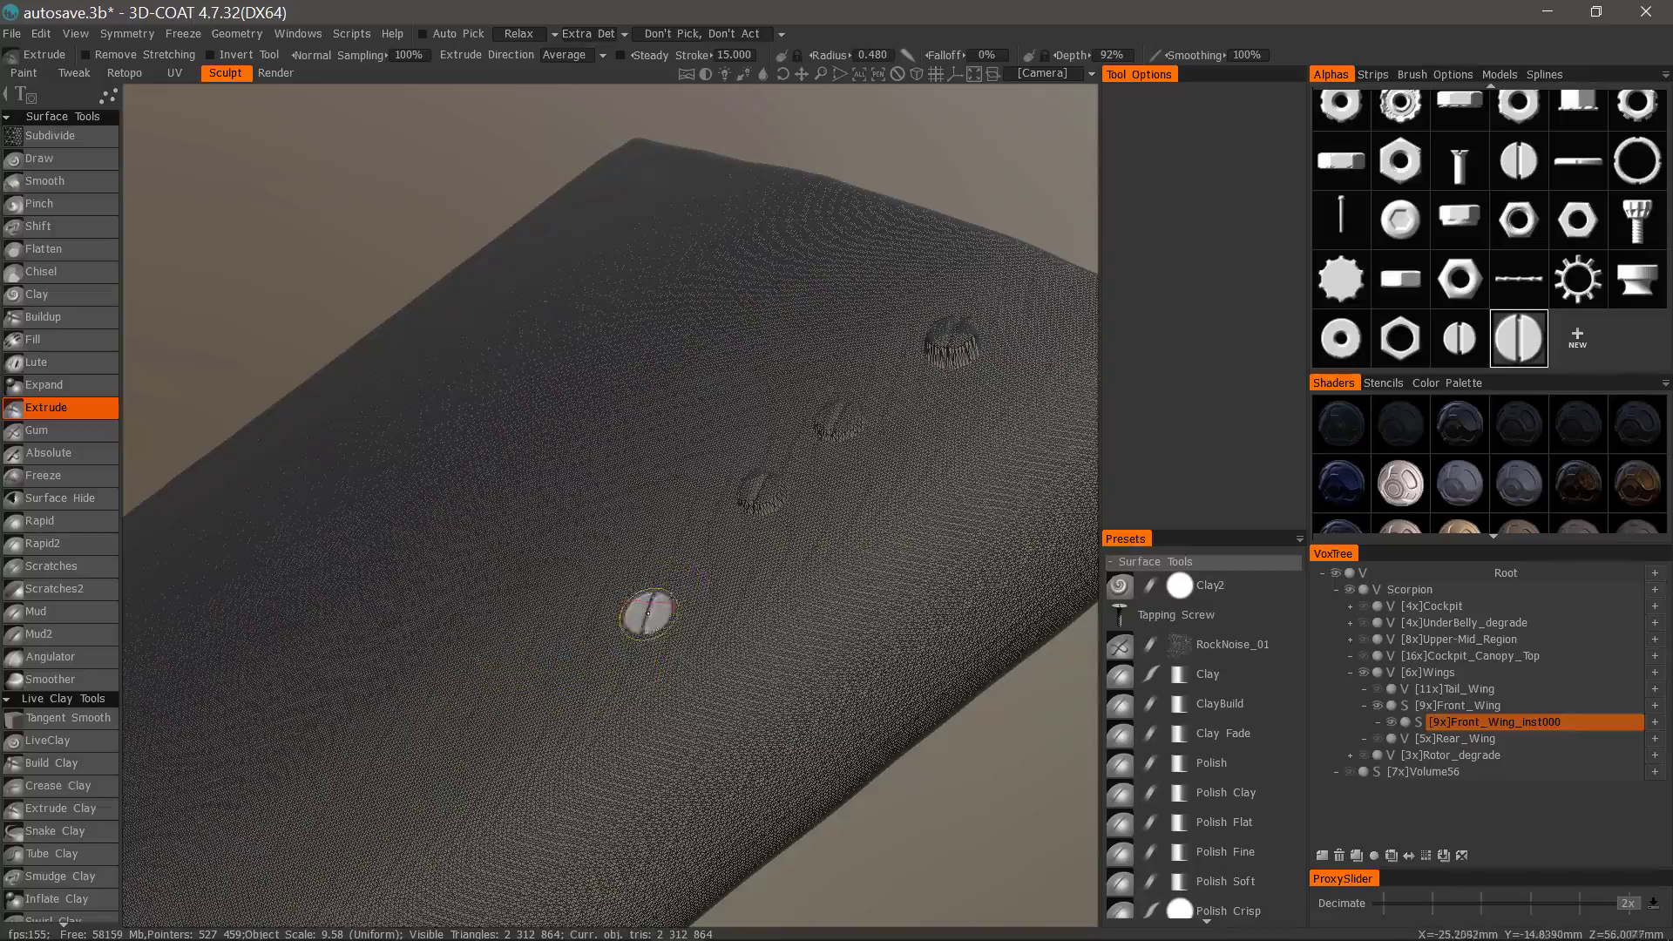
alt+right_drag(669, 562, 686, 487)
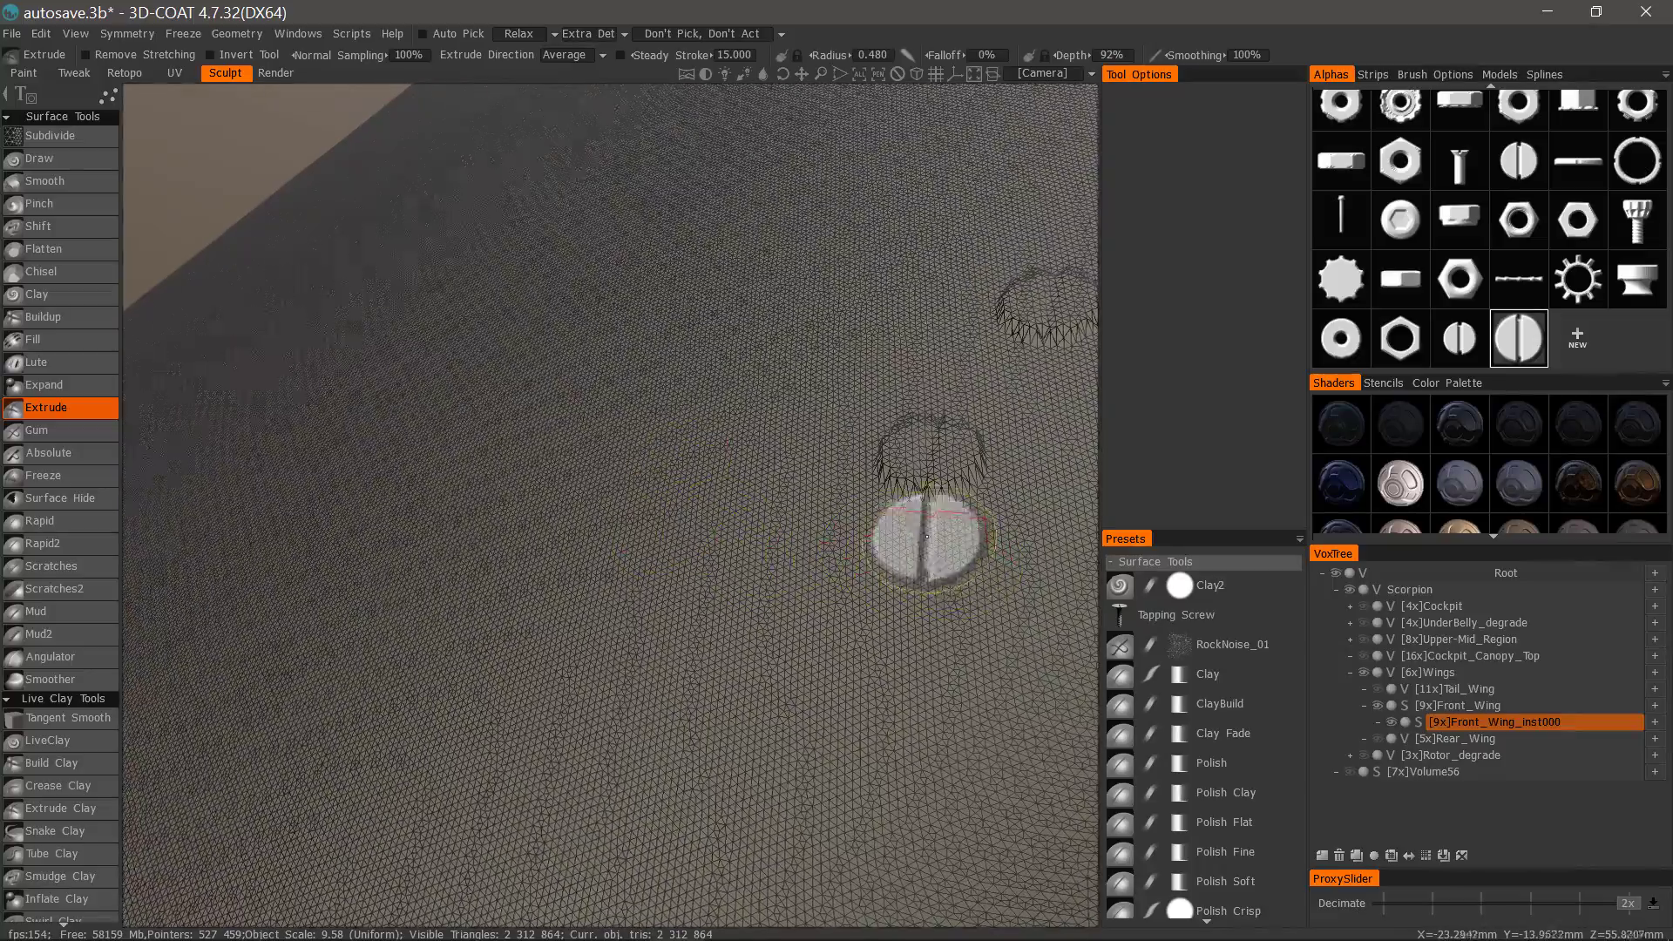
alt+middle_drag(832, 411, 829, 509)
alt+right_drag(618, 566, 613, 611)
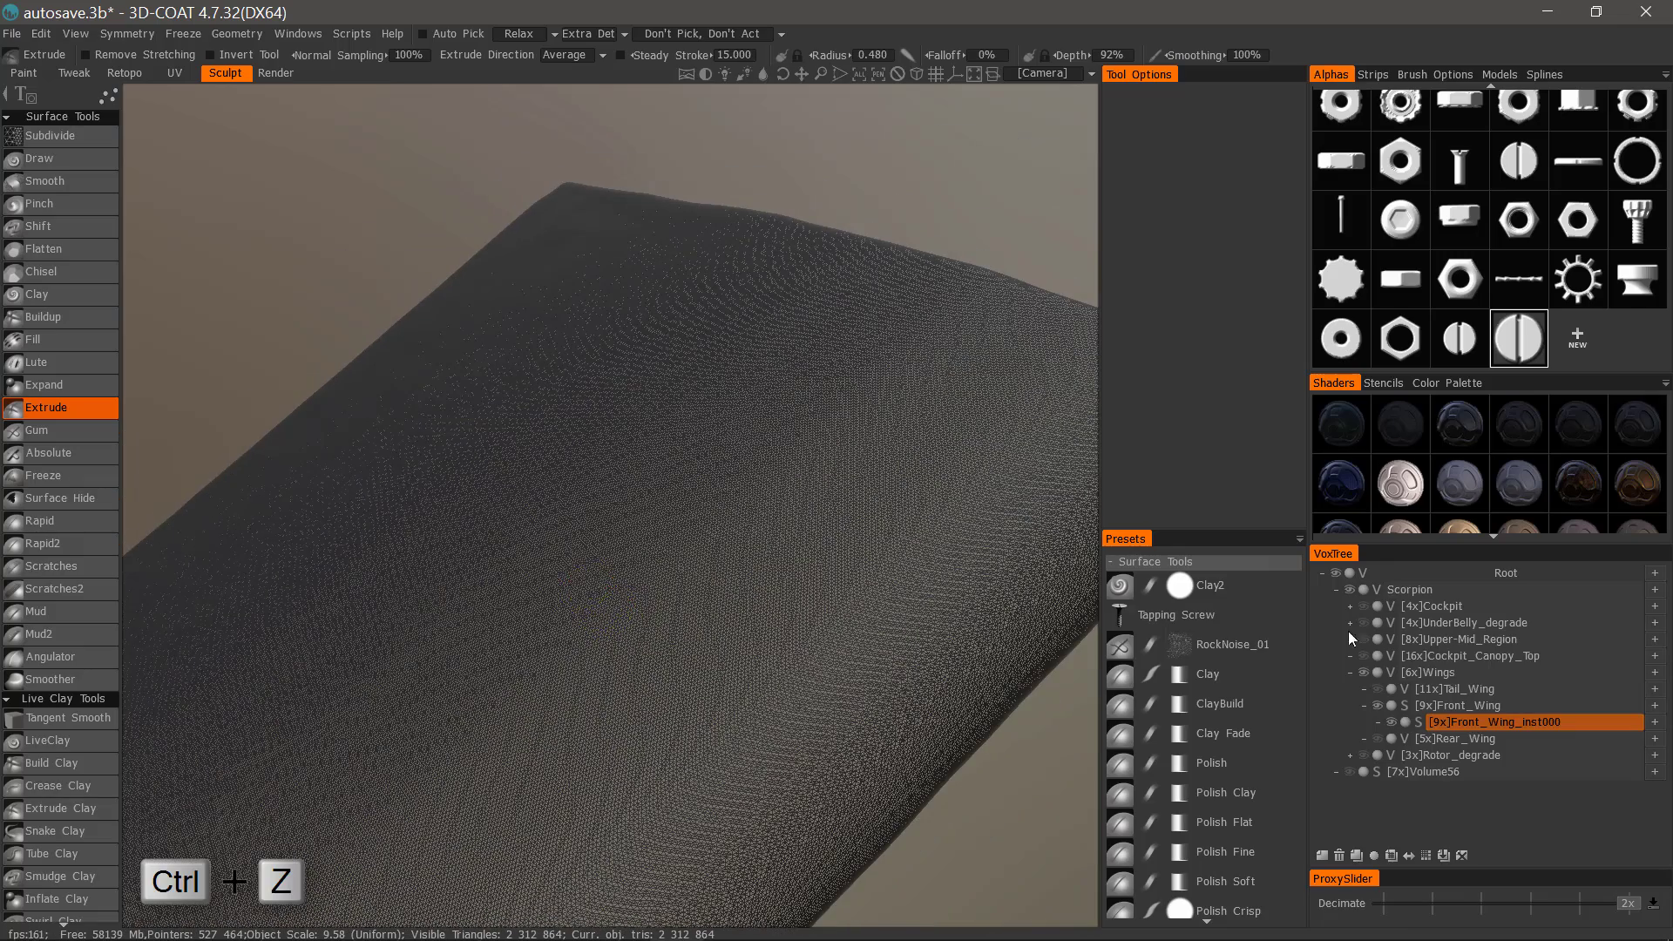
Convert the front wing instance from surface to voxels with a required poly count of 3000000.
click(1420, 724)
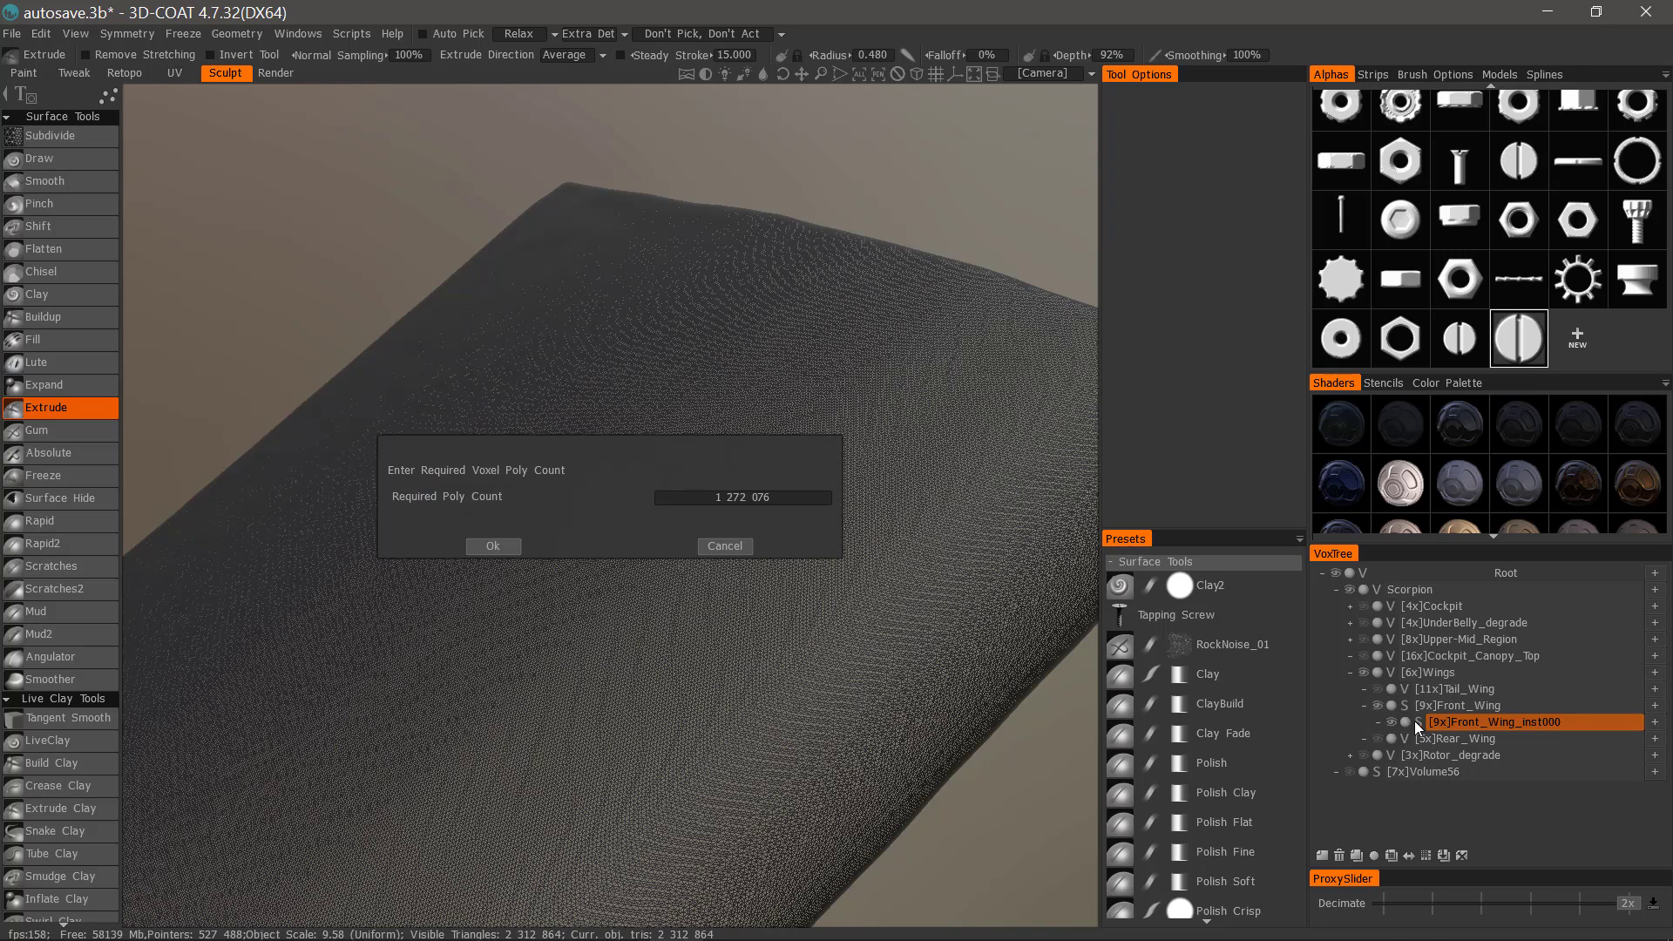
click(741, 498)
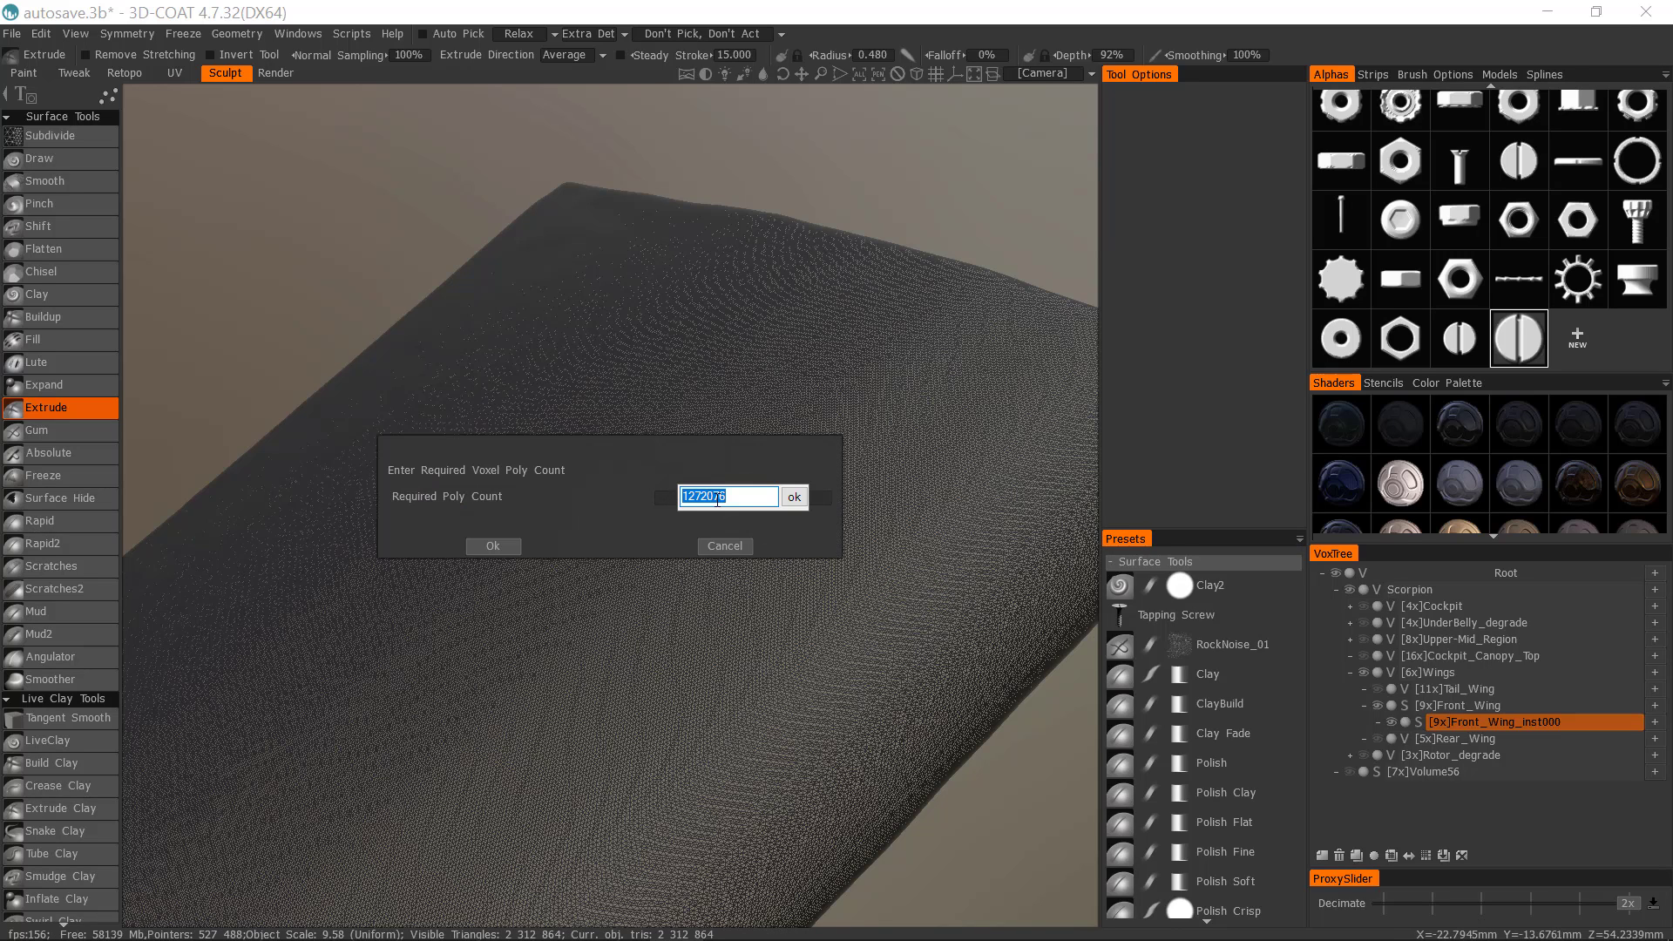
text(3000000)
key(Return)
click(489, 547)
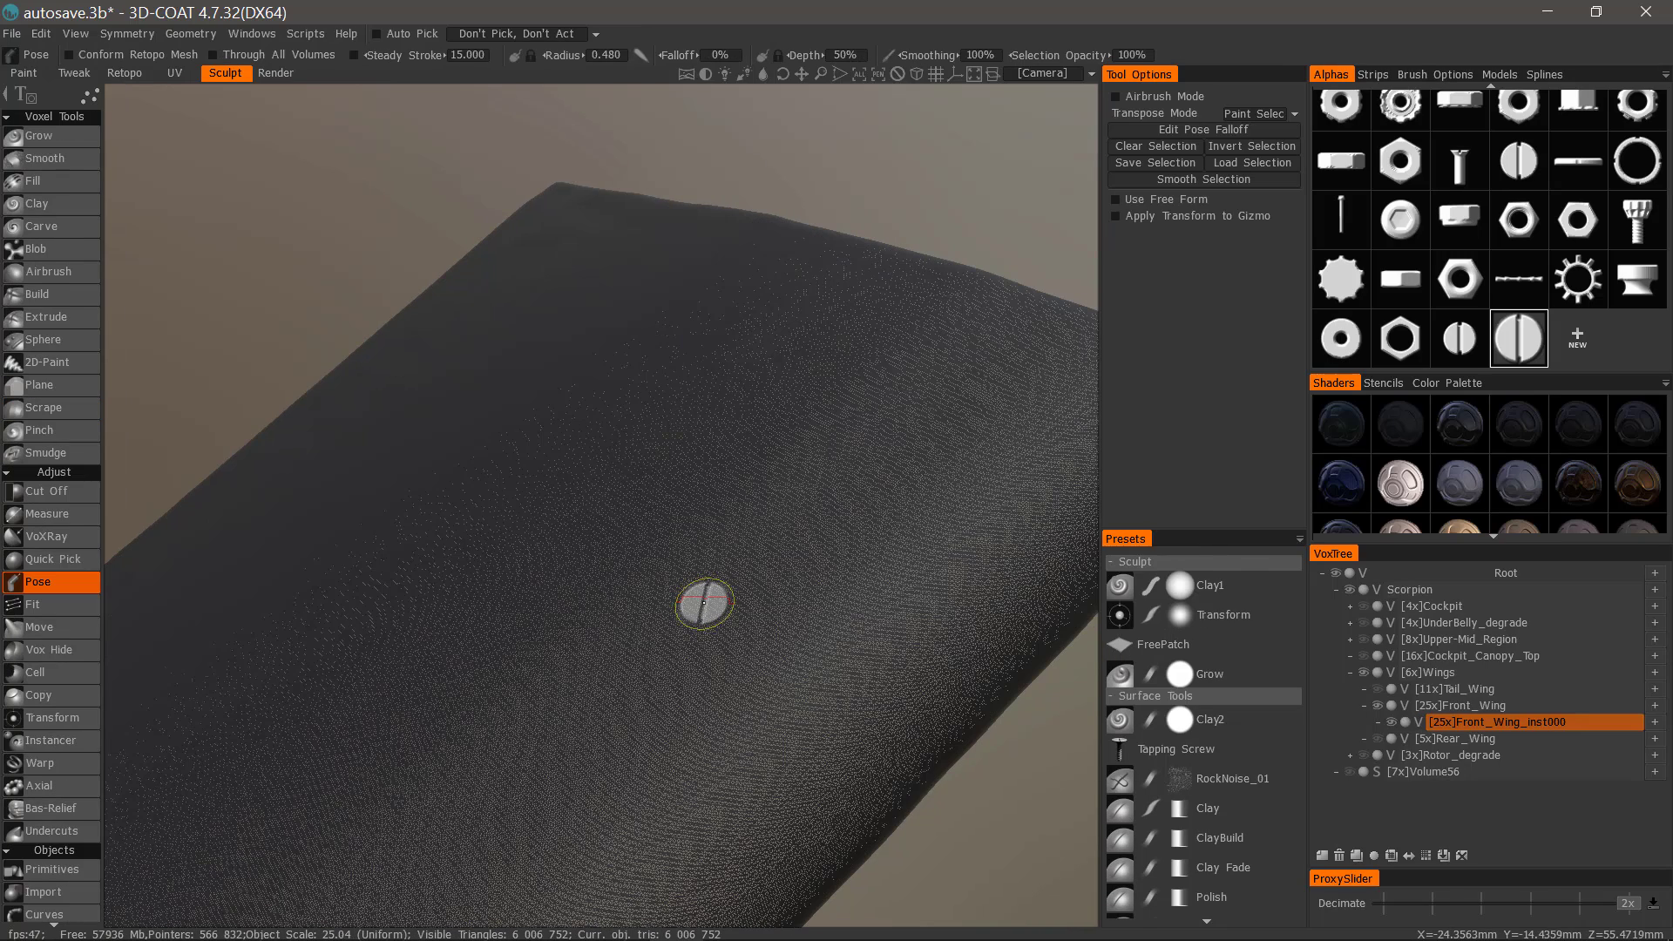
Examine the voxel front wing's mesh density in wireframe around the wing tip.
alt+drag(678, 553, 718, 468)
alt+drag(897, 509, 924, 595)
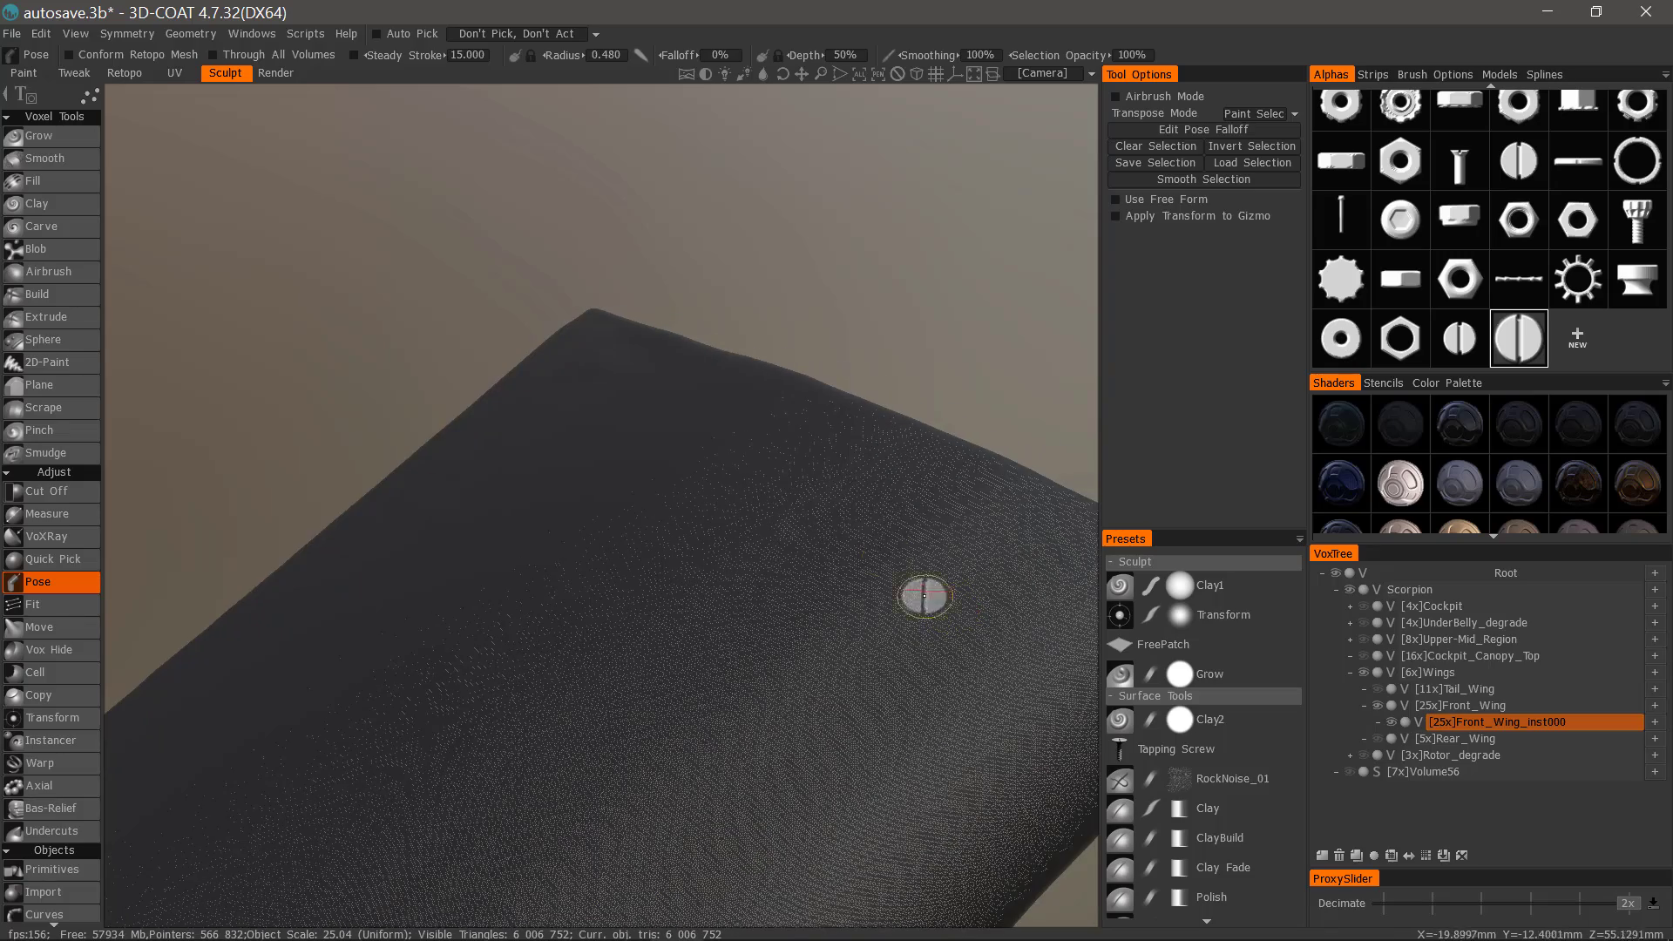
scroll(941, 577, up, 2)
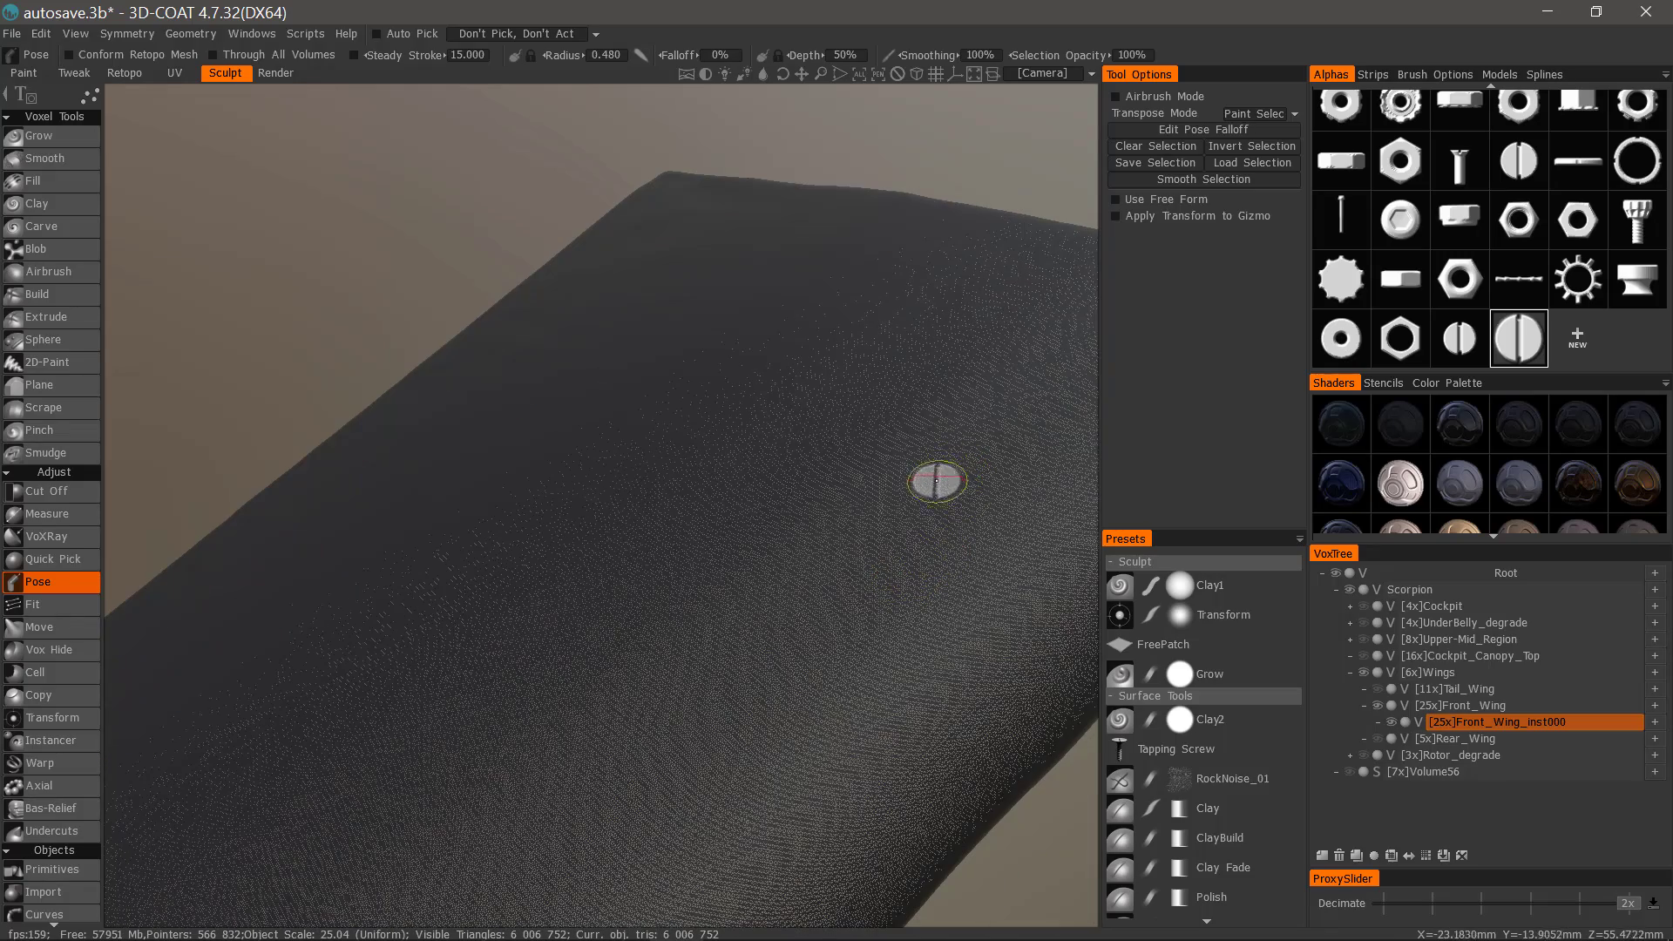
scroll(902, 418, down, 2)
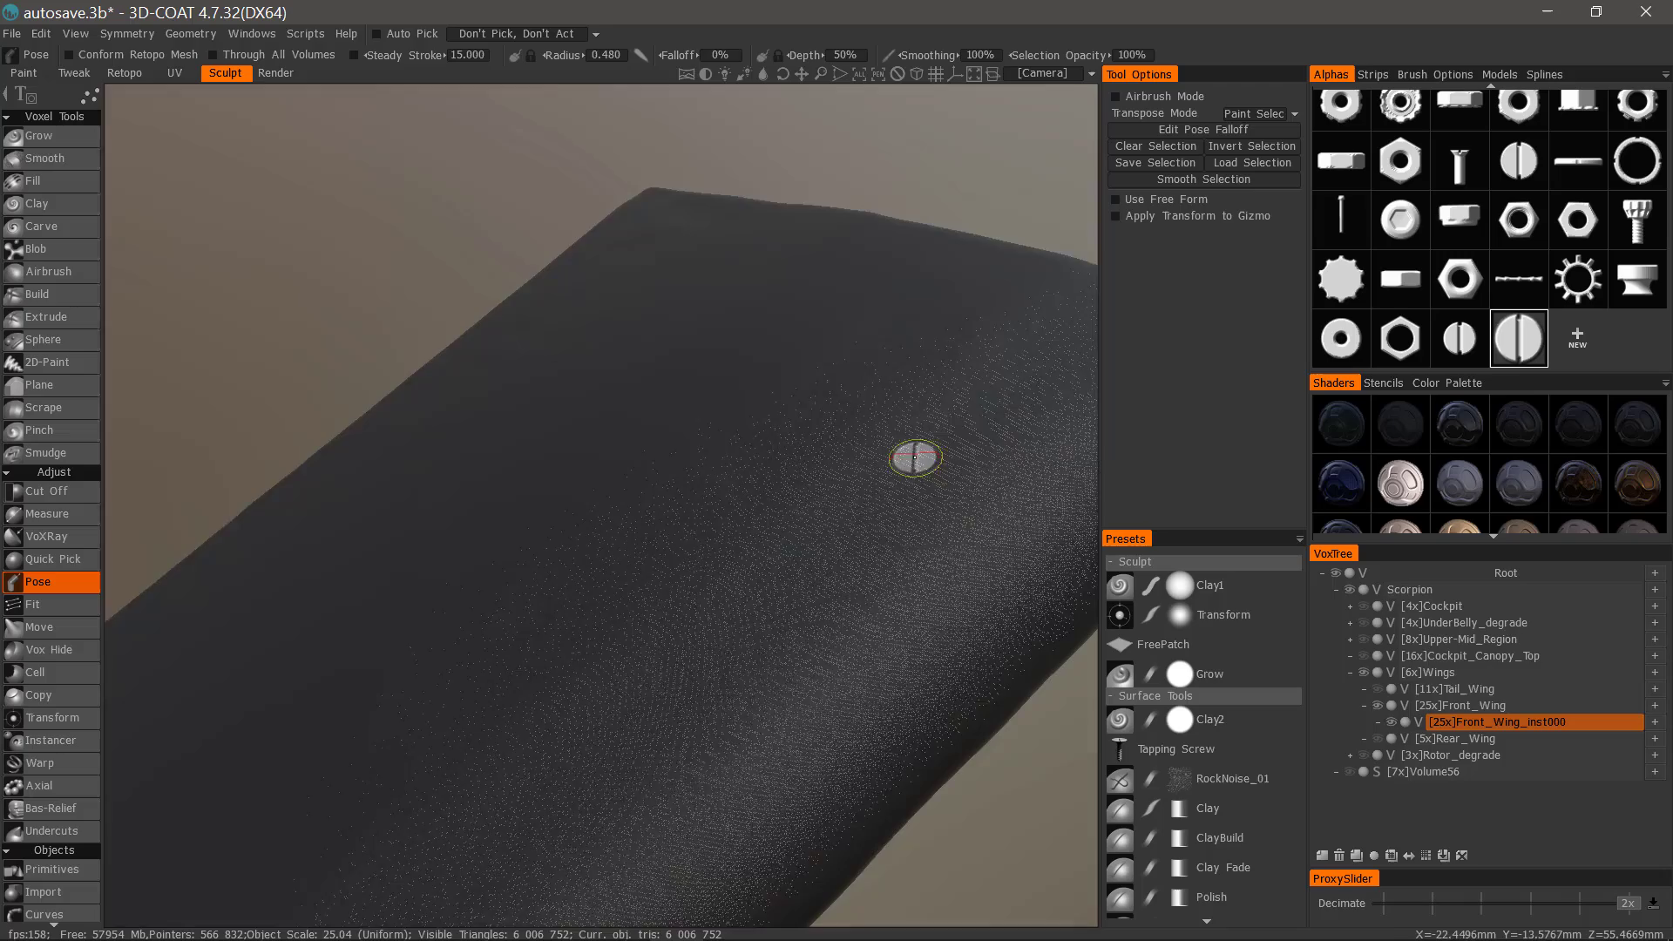
scroll(889, 449, down, 2)
scroll(872, 435, up, 2)
scroll(959, 444, up, 2)
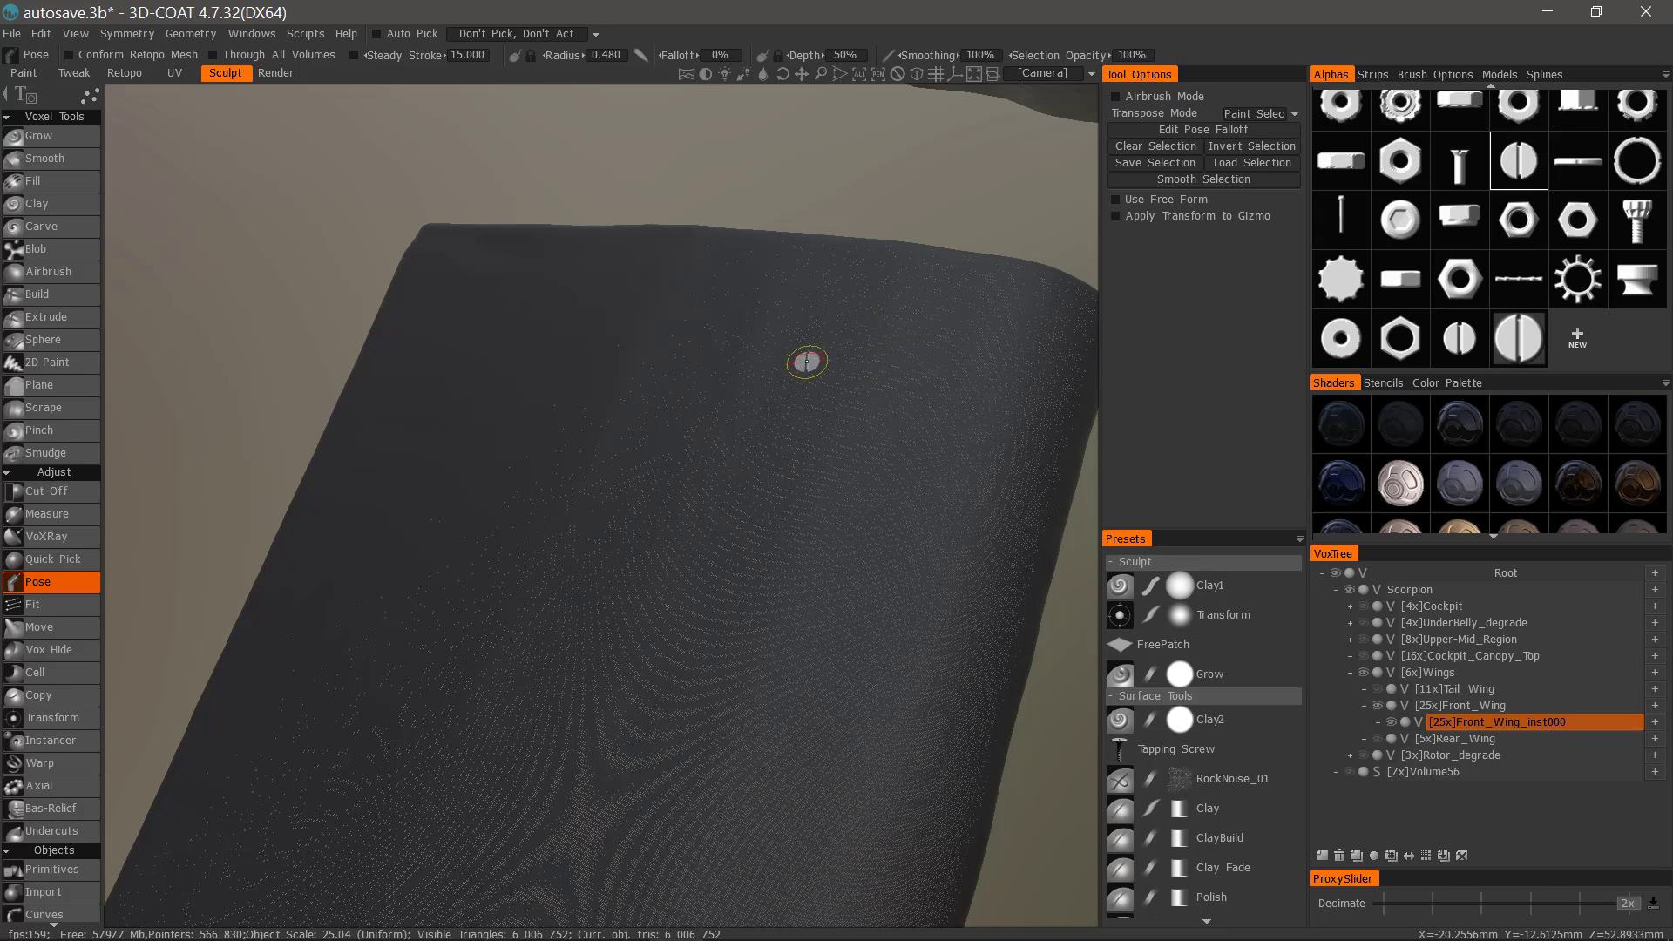
scroll(814, 418, down, 1)
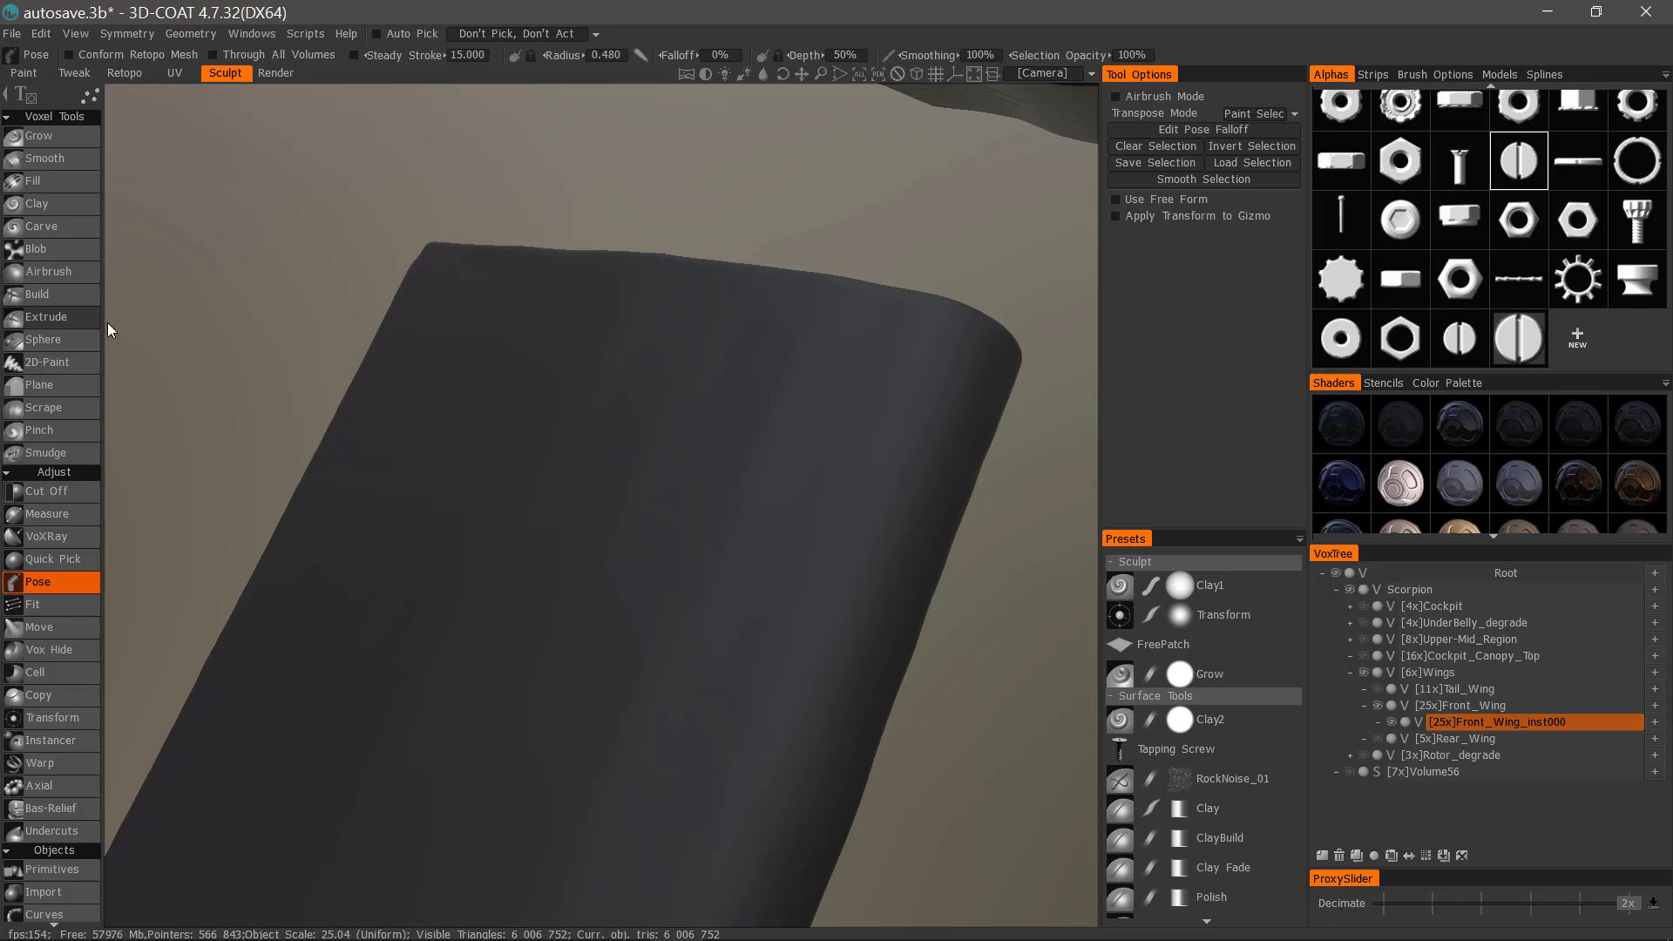
Try stamping the smaller slotted-screw alpha near the wing tip with the voxel Extrude tool at radius 0.480 and 44% depth.
click(78, 318)
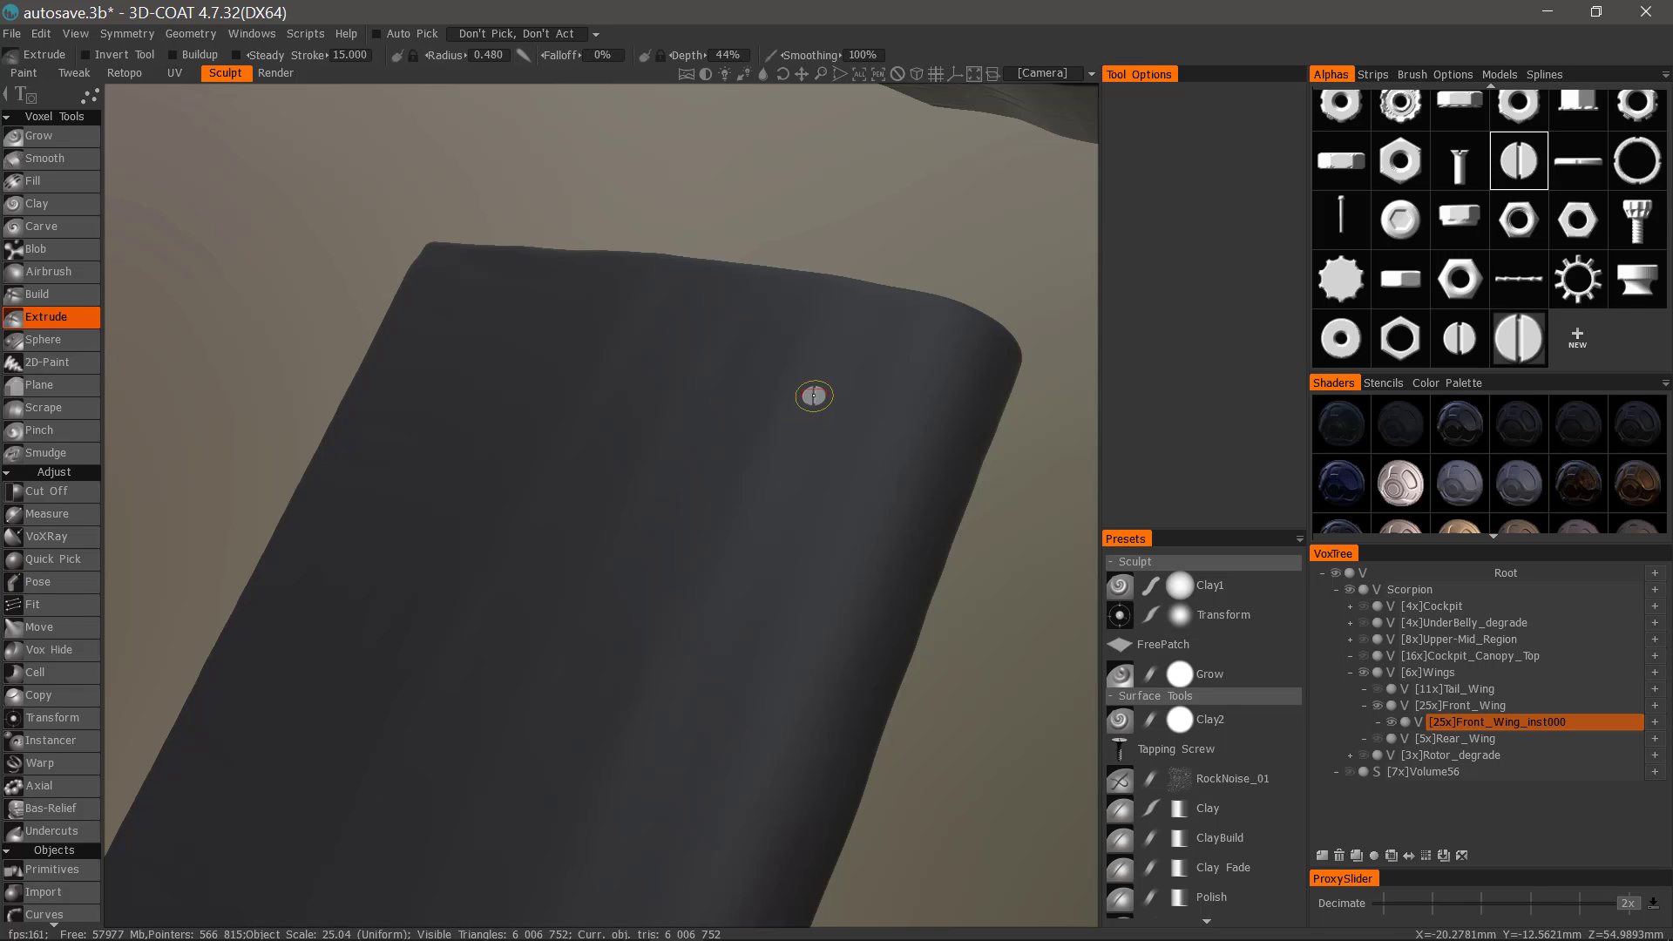
click(814, 396)
scroll(990, 535, up, 2)
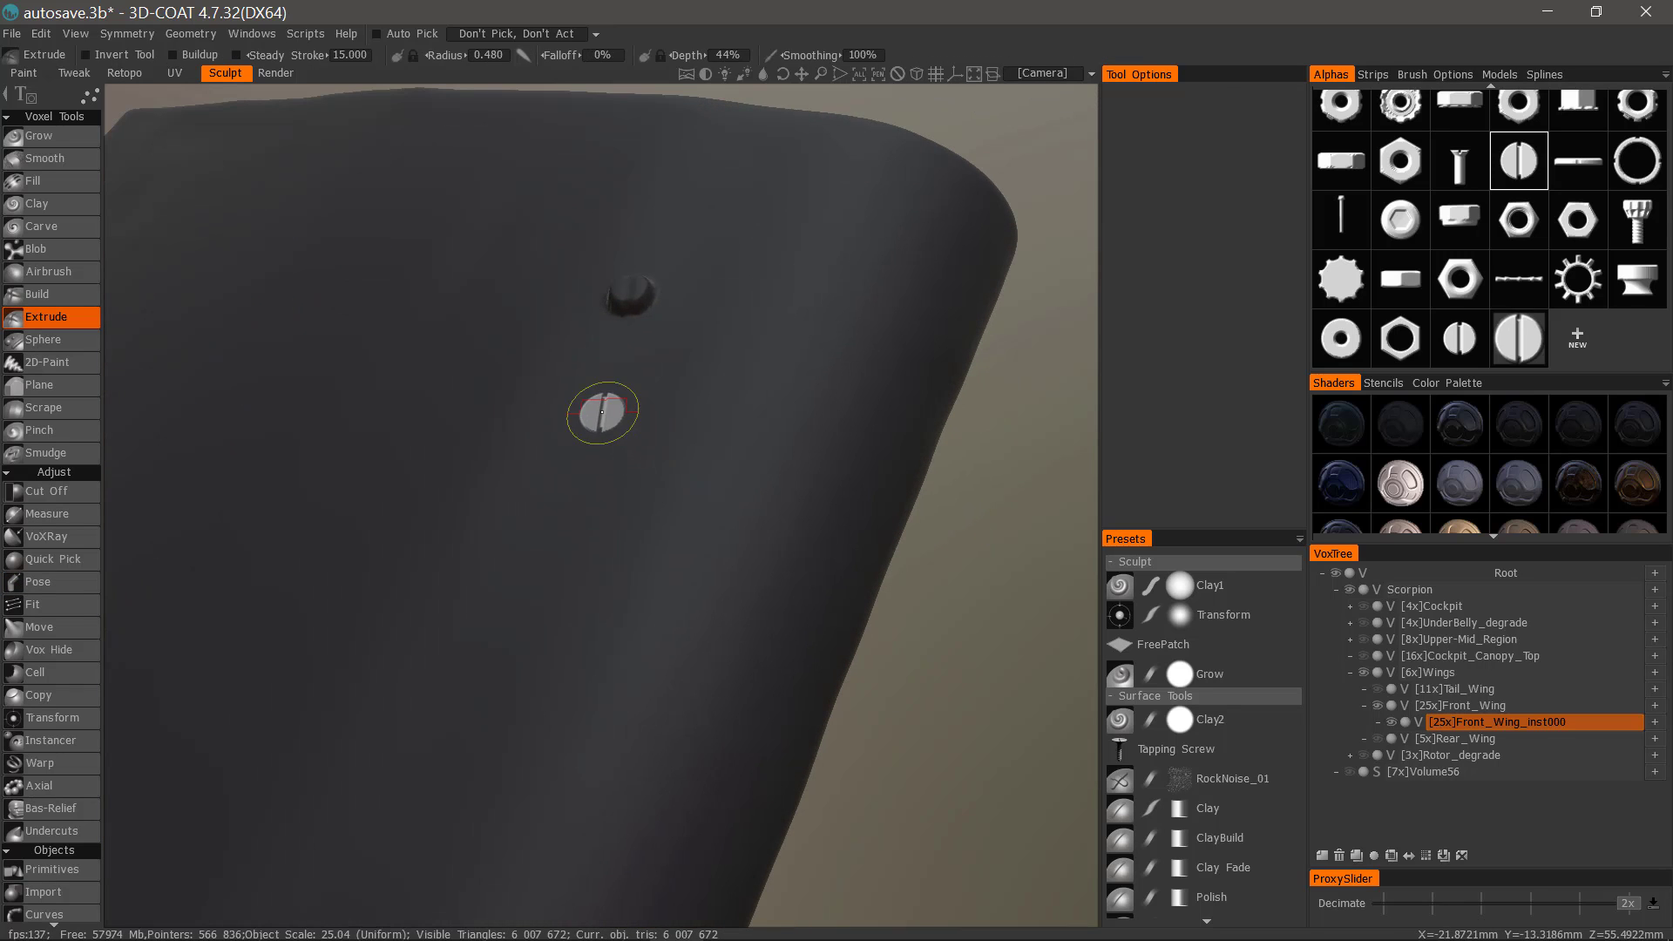
scroll(585, 335, down, 2)
mouse_move(572, 348)
alt+mouse_down()
mouse_move(515, 503)
mouse_move(515, 572)
mouse_move(416, 805)
alt+mouse_up()
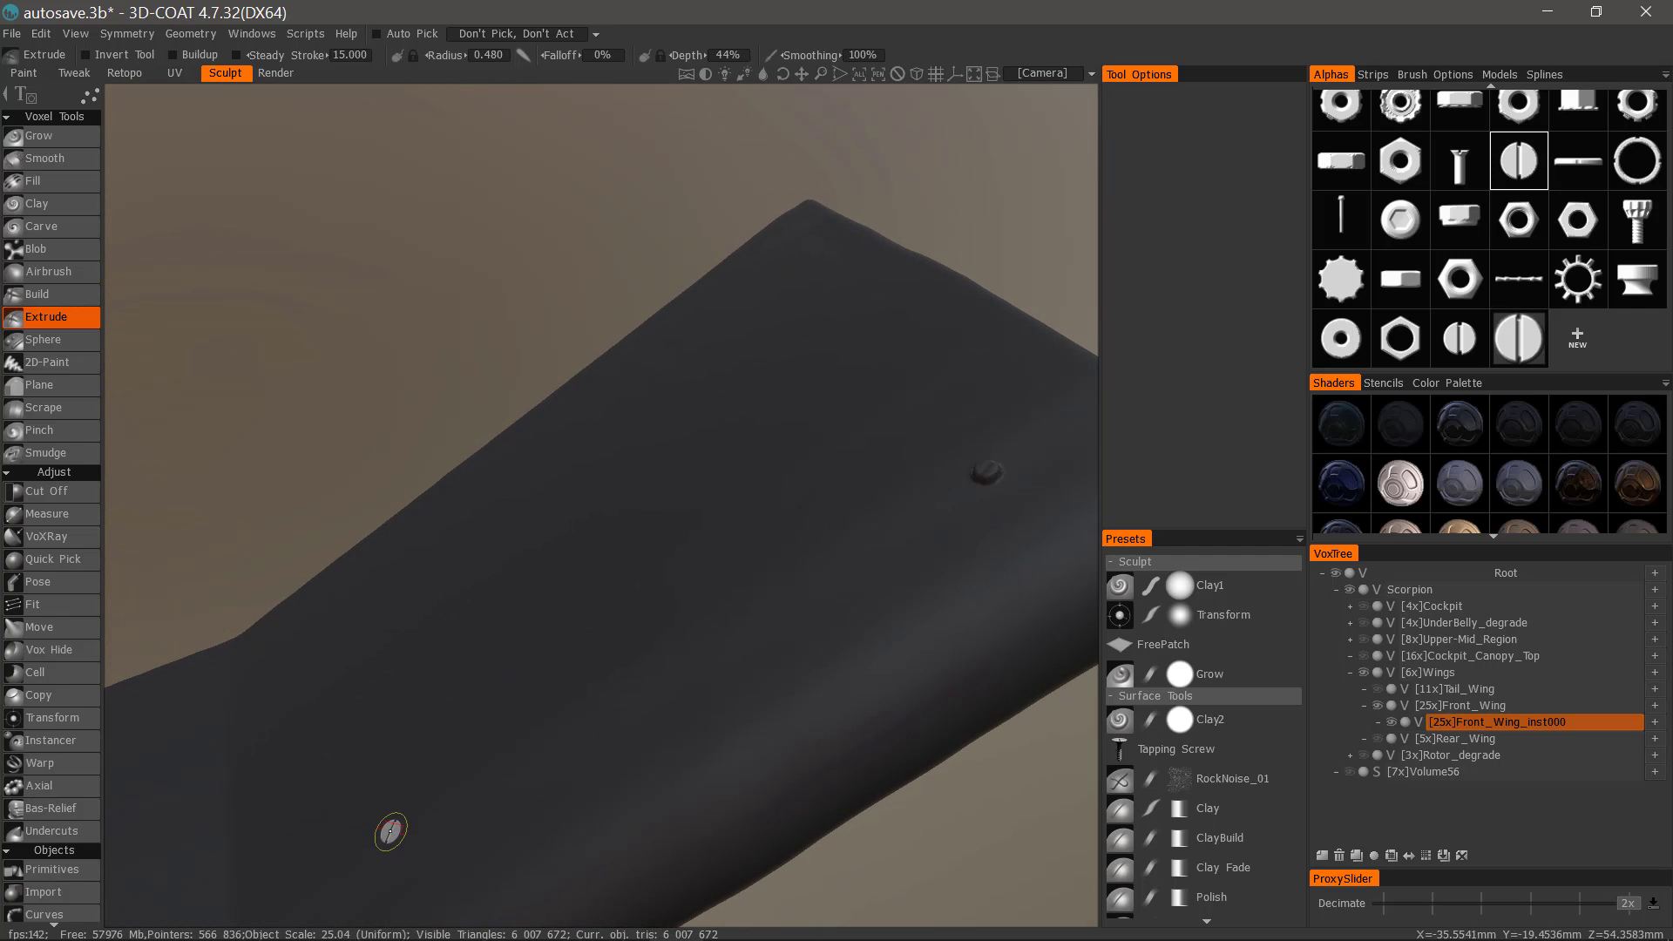
alt+drag(858, 663, 943, 393)
mouse_move(983, 487)
alt+mouse_down()
mouse_move(942, 494)
mouse_move(851, 418)
mouse_move(874, 526)
mouse_move(906, 495)
alt+mouse_up()
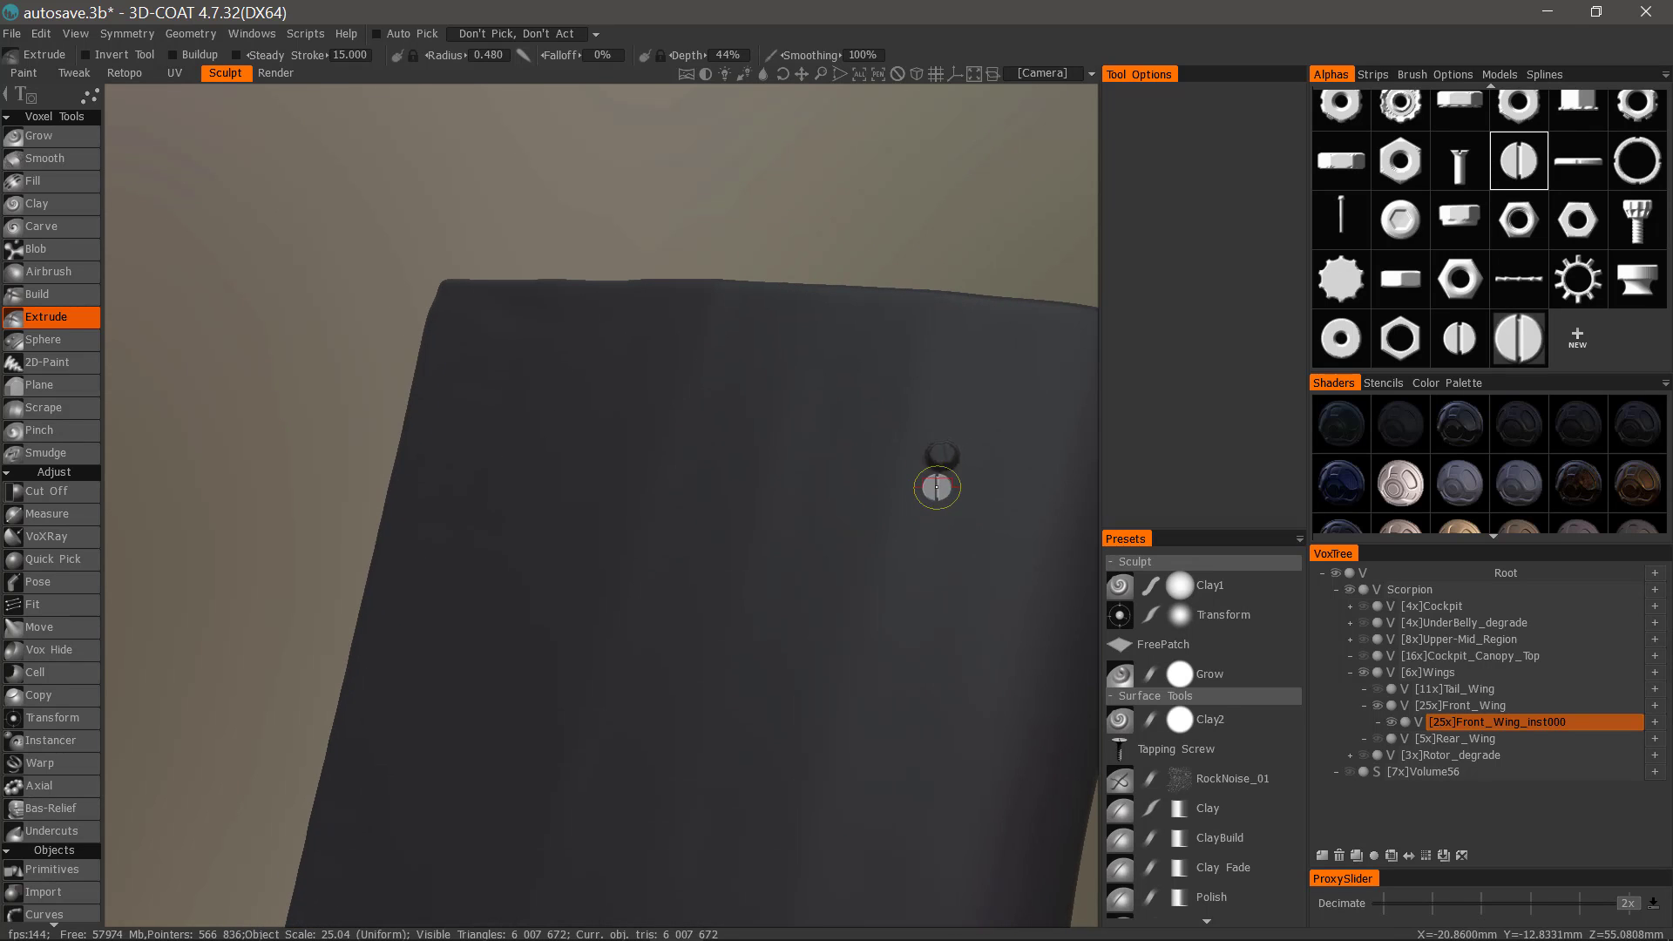
key(ctrl+z)
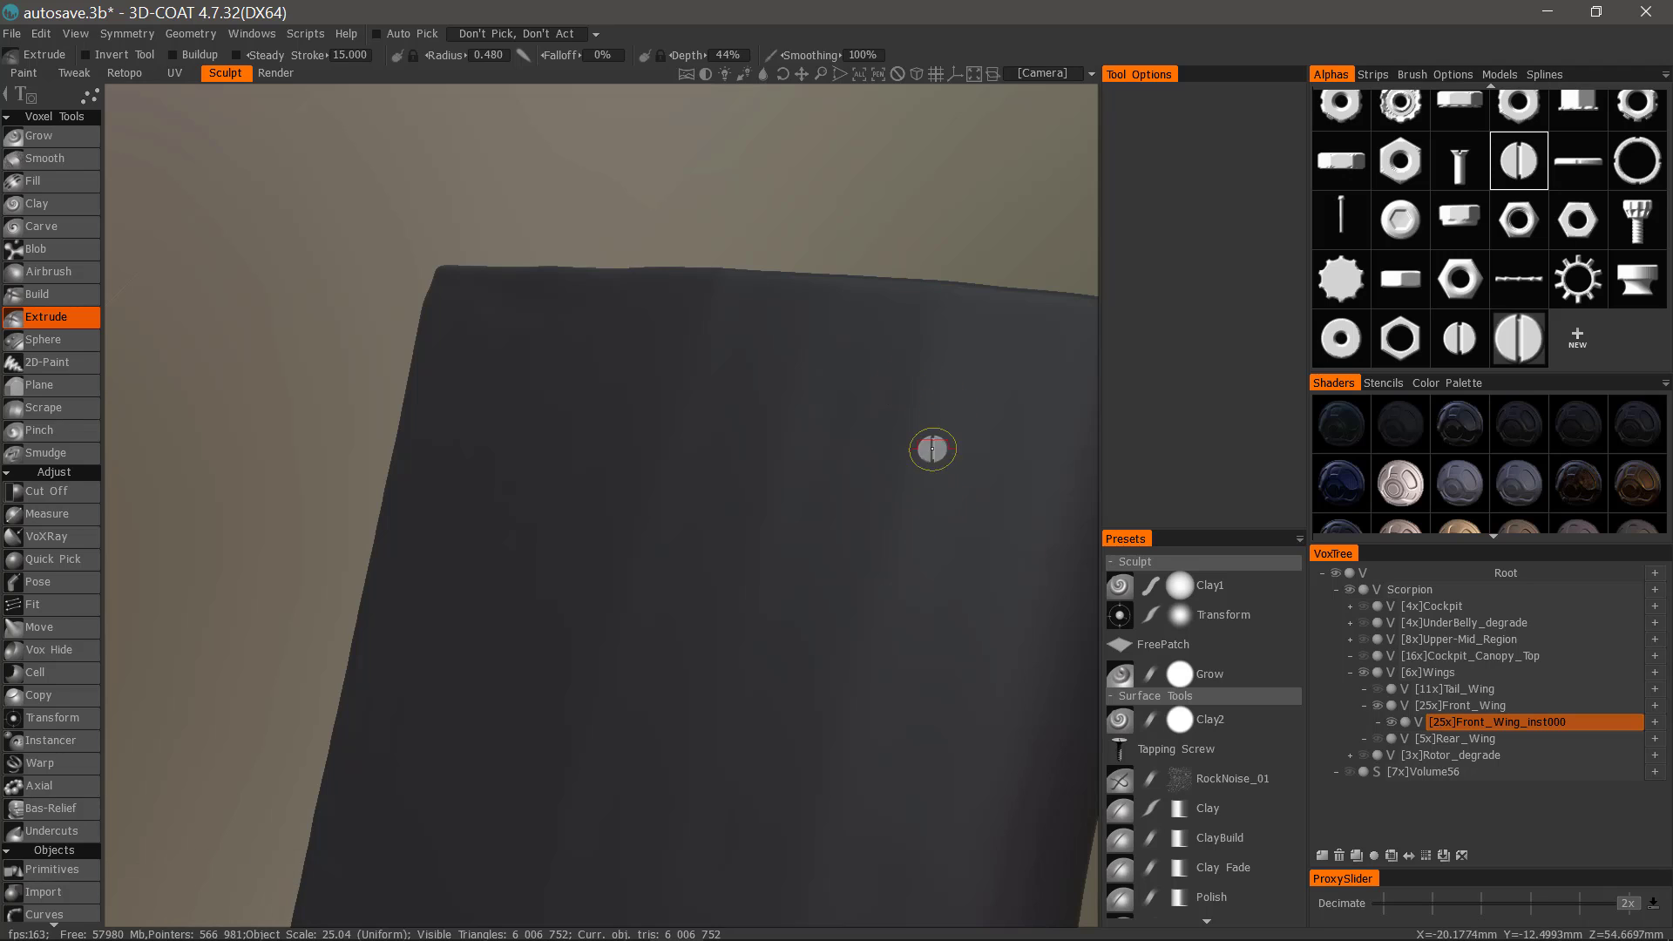
Try the larger slotted-screw alpha near the wing tip at radius 0.480, and undo the stamp.
click(1519, 338)
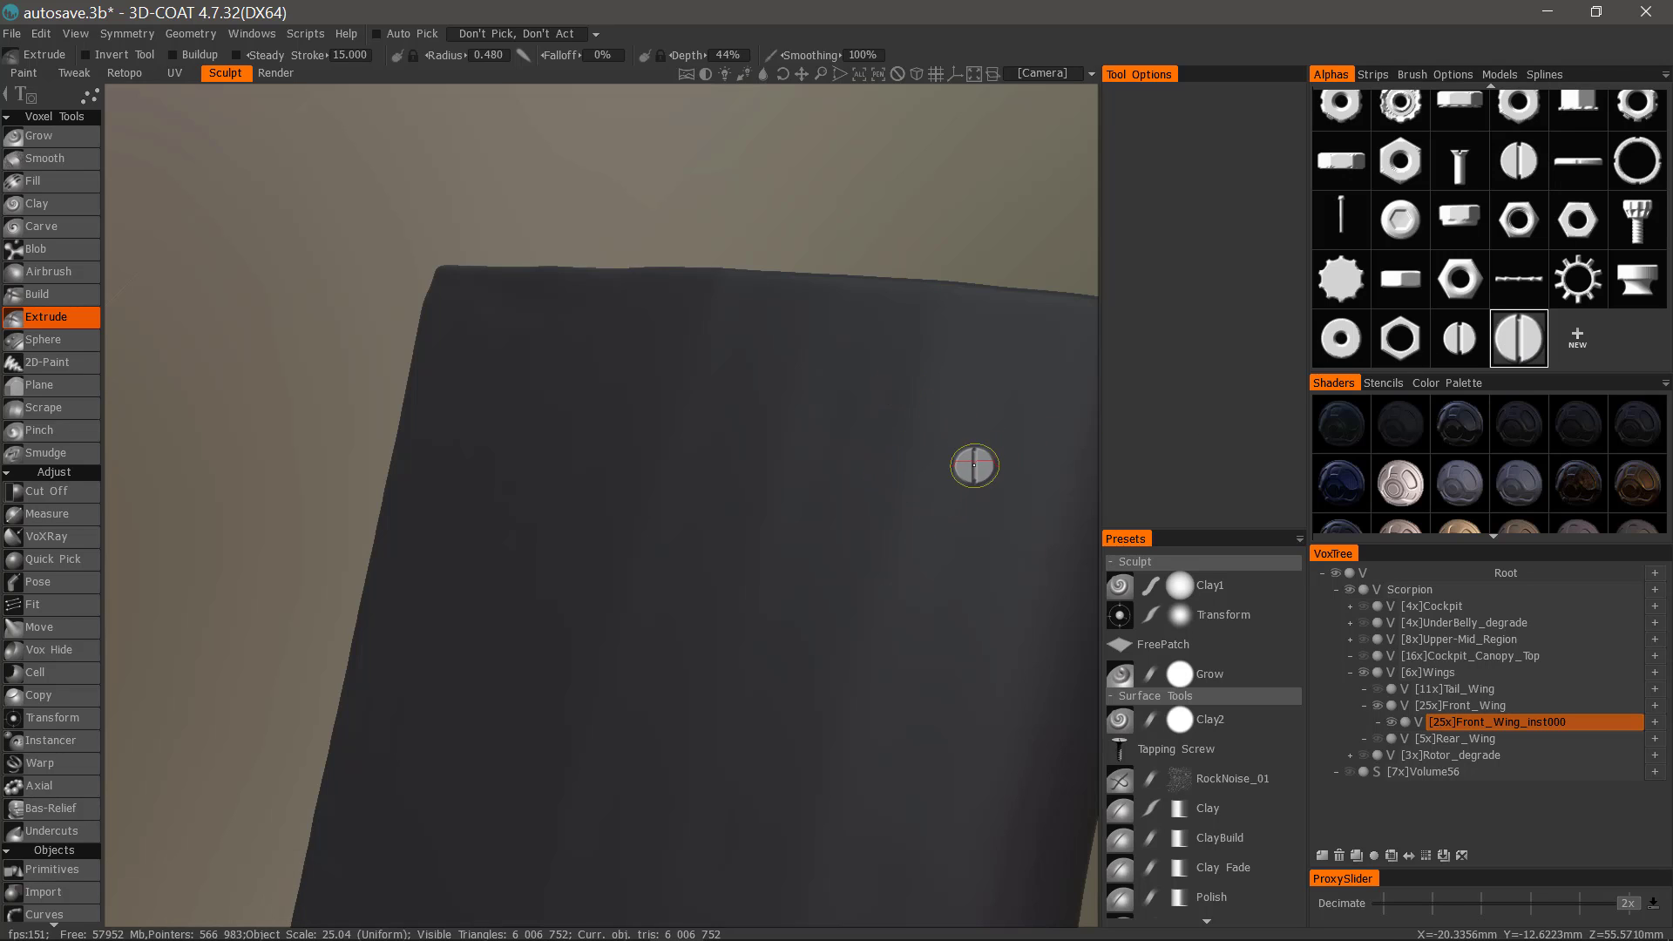
click(969, 464)
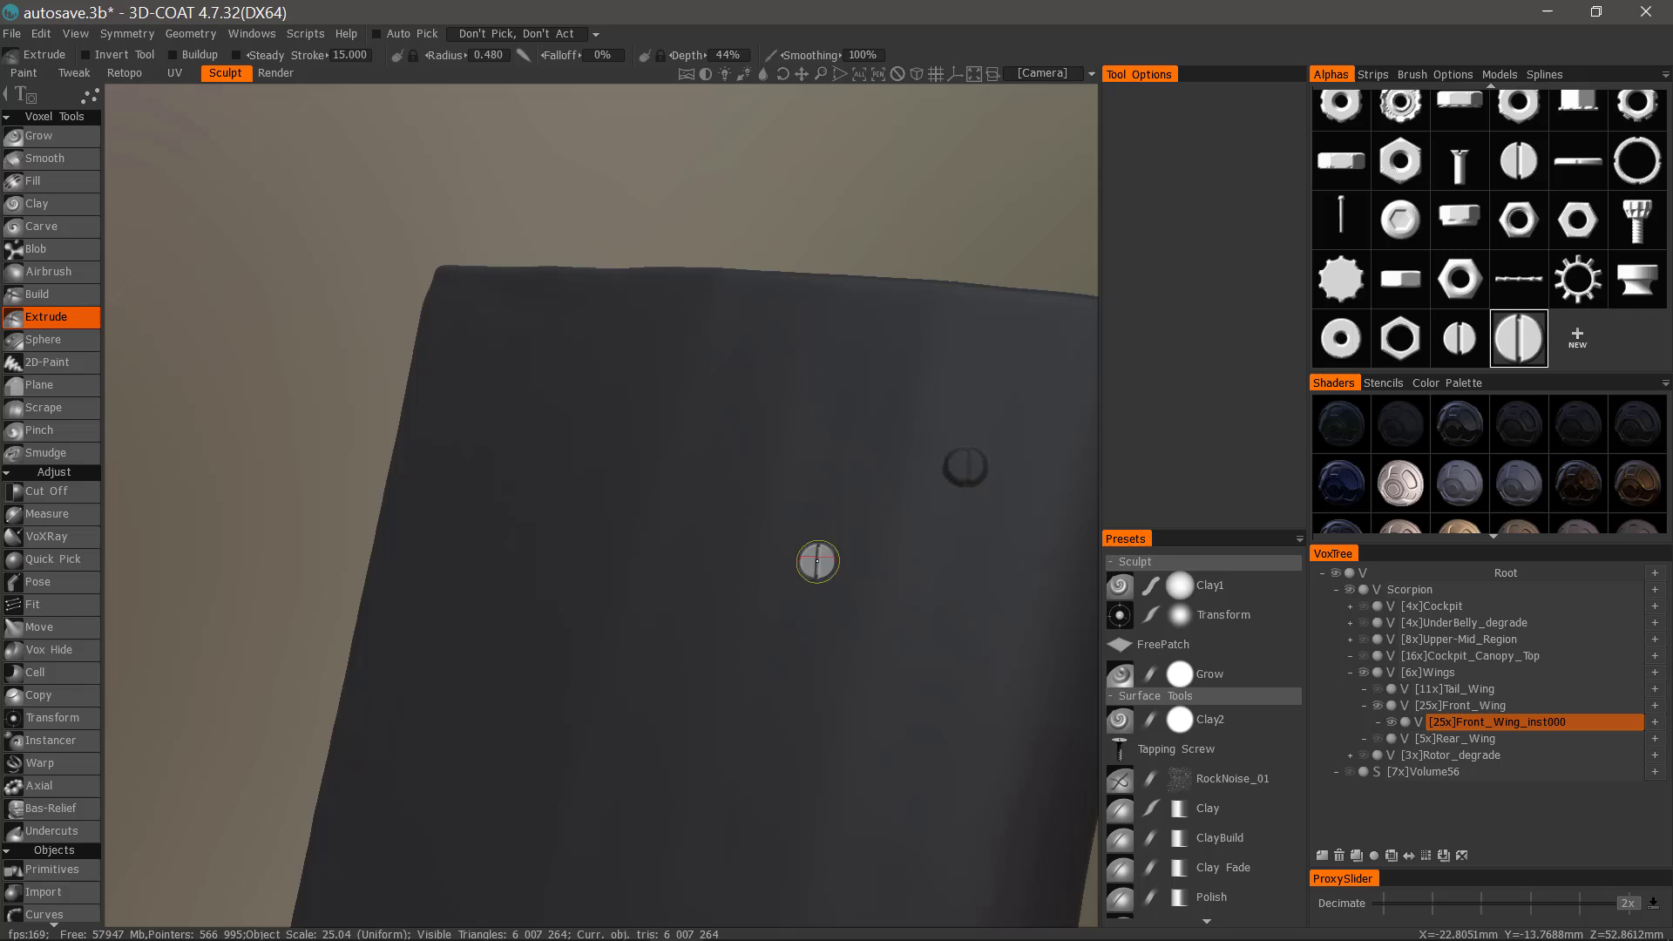
alt+drag(700, 512, 702, 512)
key(ctrl+z)
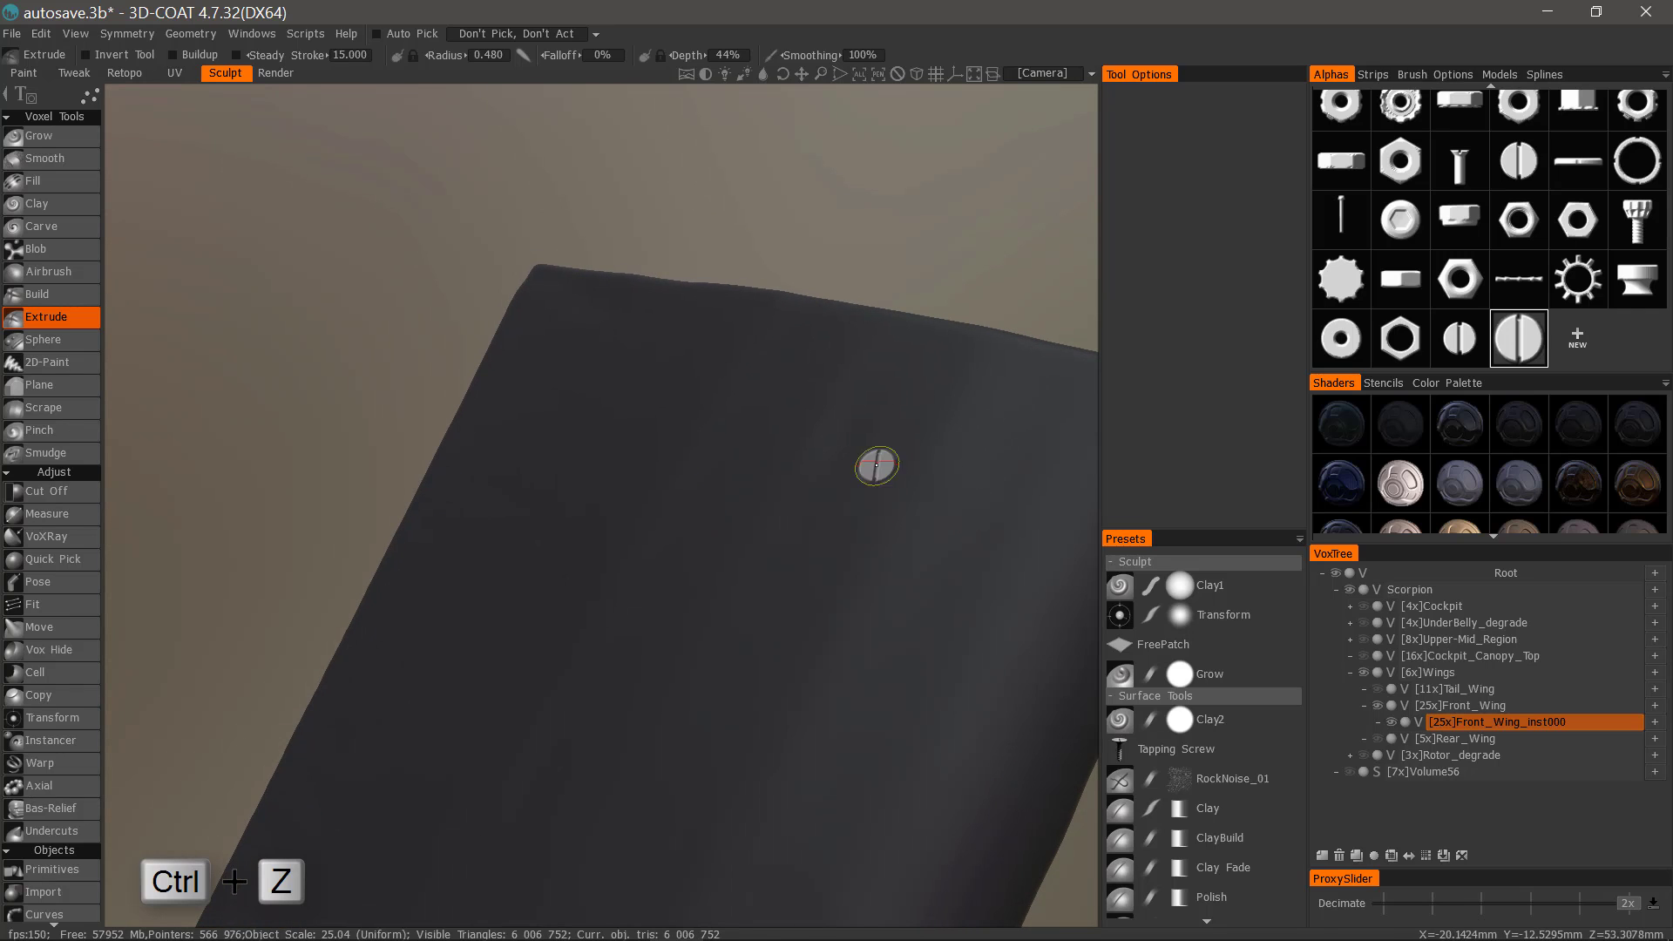
Stamp a slotted screw head near the wing tip with voxel Extrude at radius 1.051.
right_drag(956, 507, 989, 507)
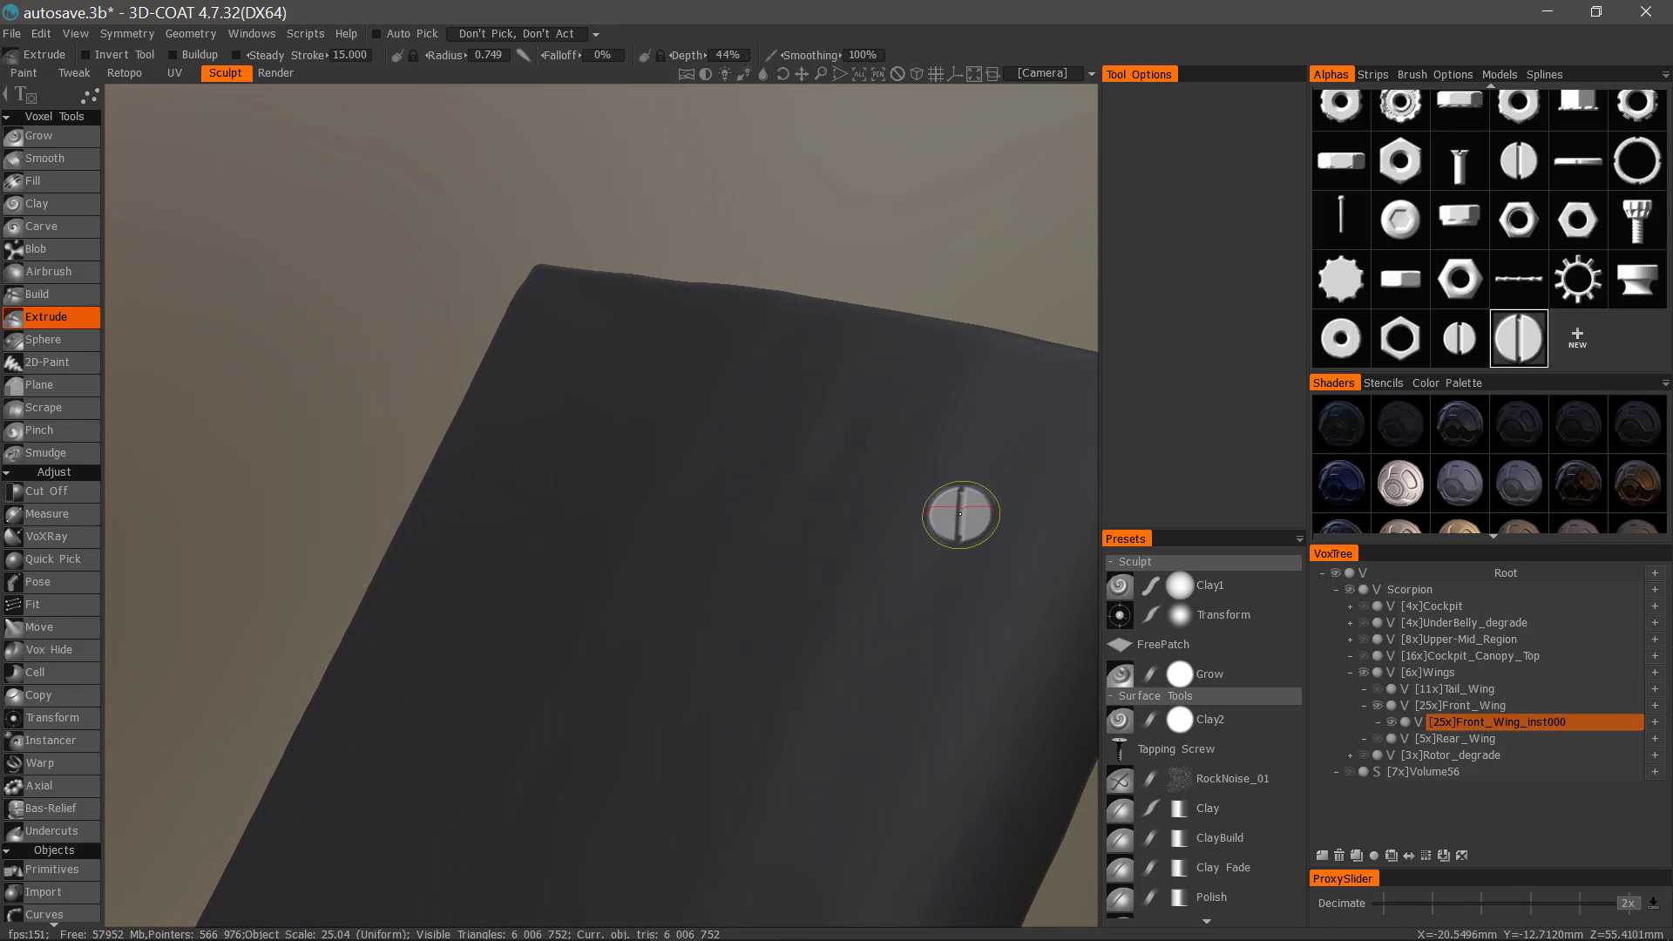
alt+right_drag(842, 488, 848, 531)
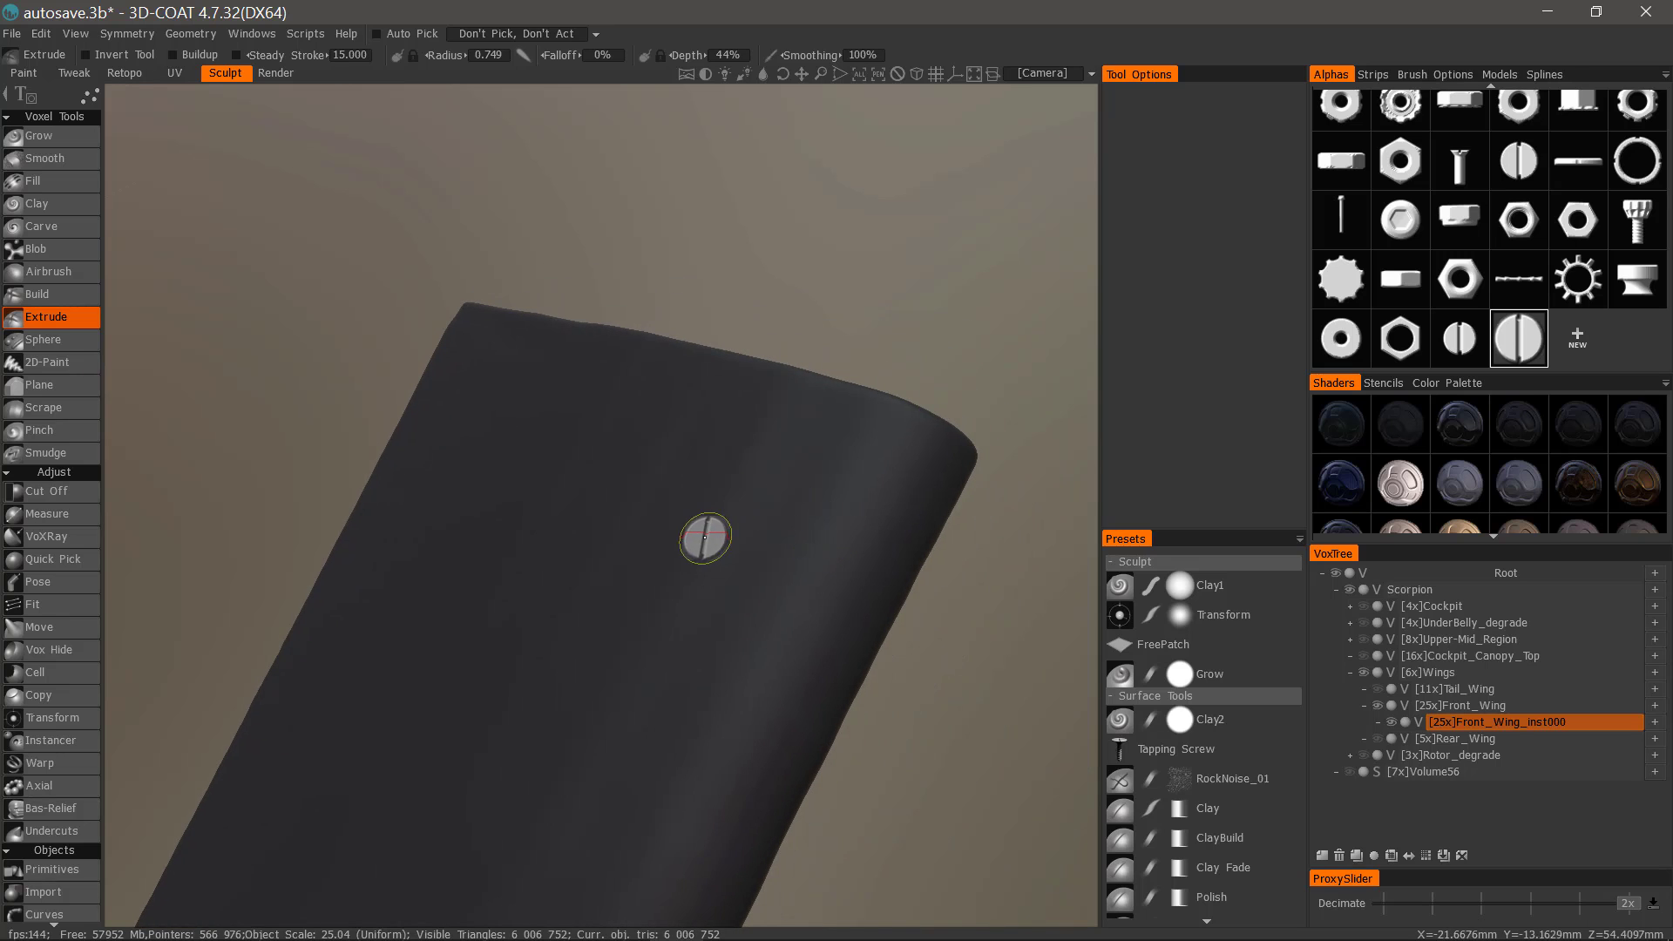
right_drag(720, 542, 739, 540)
click(731, 527)
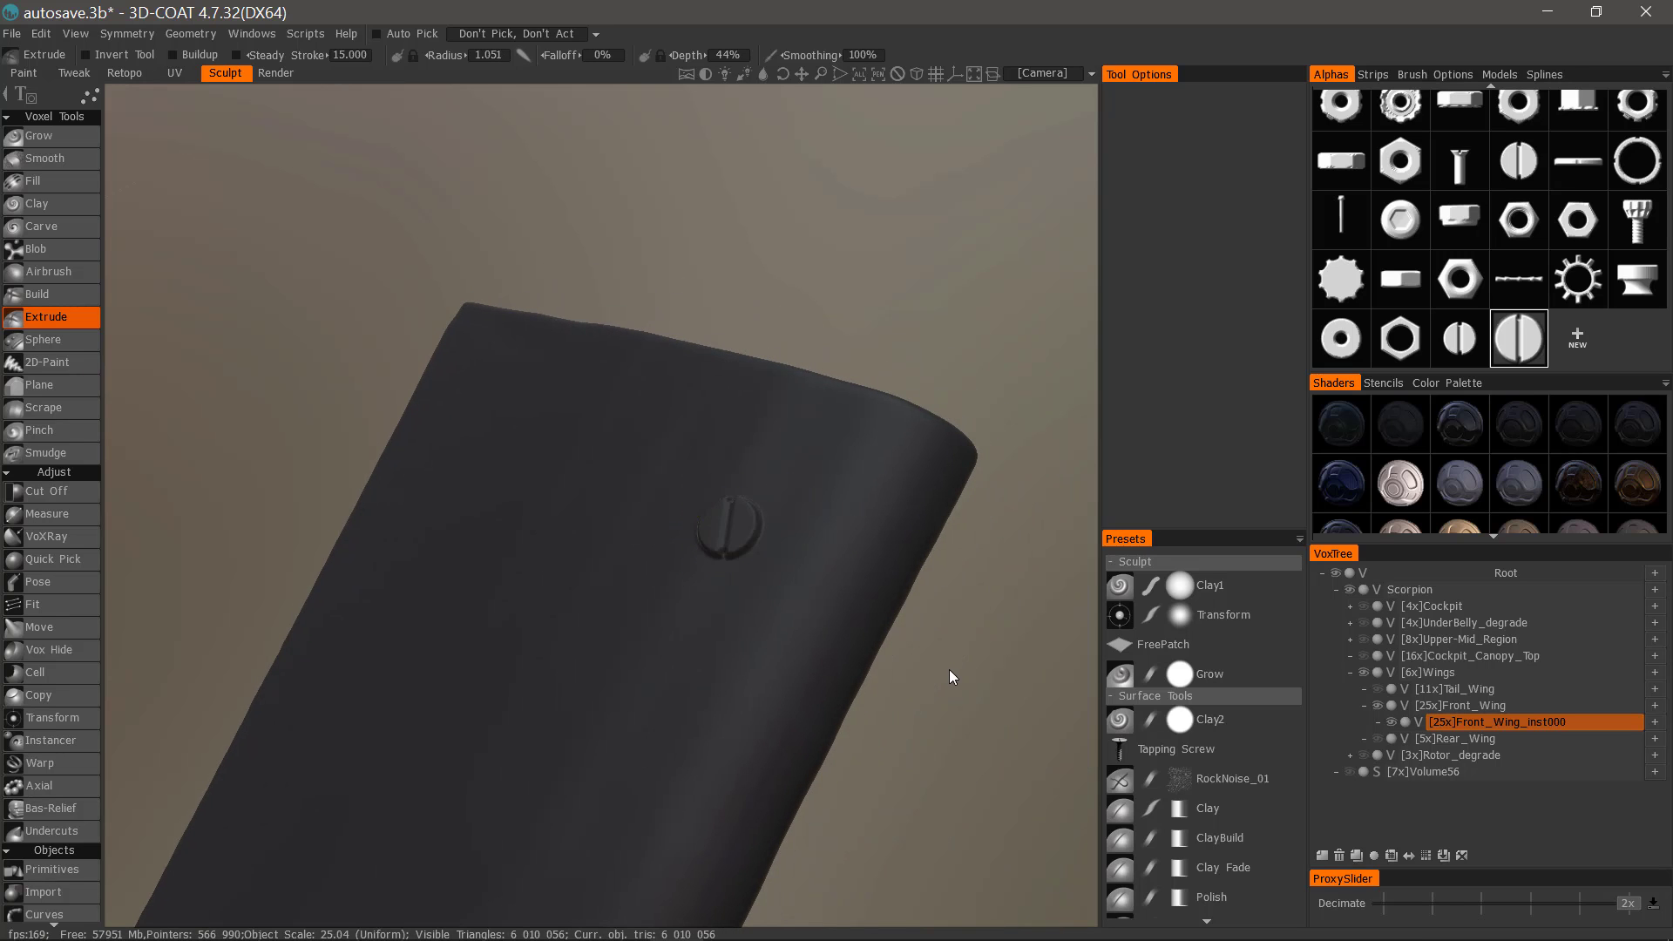
Stamp a smaller screw head between the existing one and the wing tip at radius 0.450.
alt+drag(712, 622, 616, 532)
middle_drag(617, 531, 638, 592)
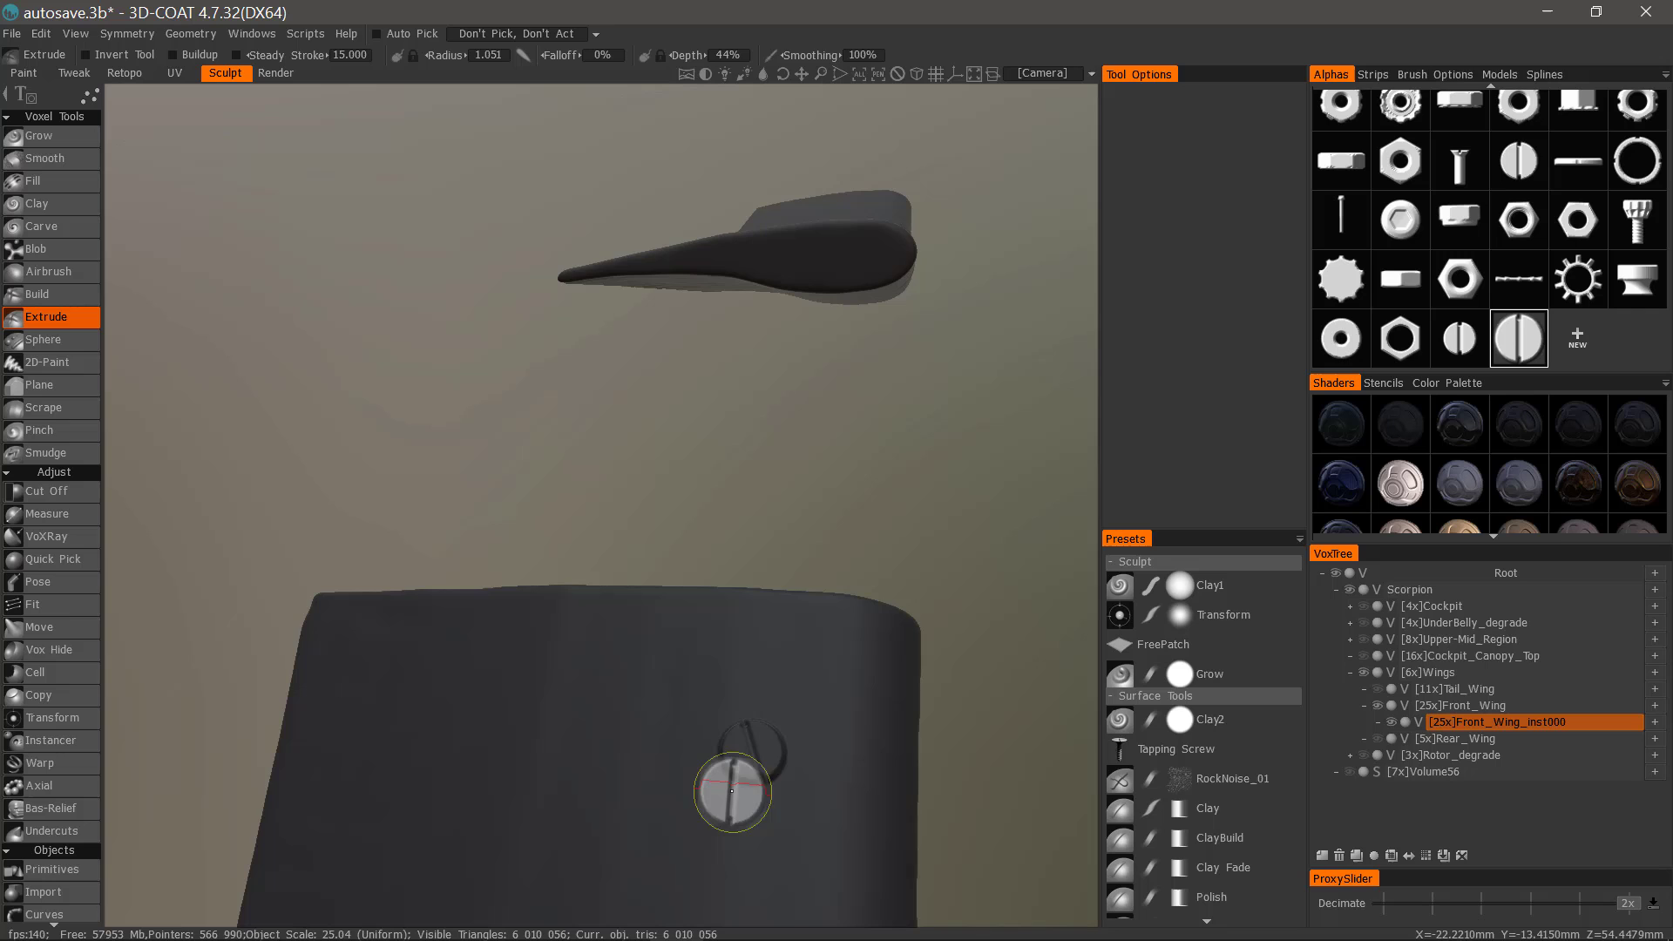
alt+drag(729, 781, 737, 855)
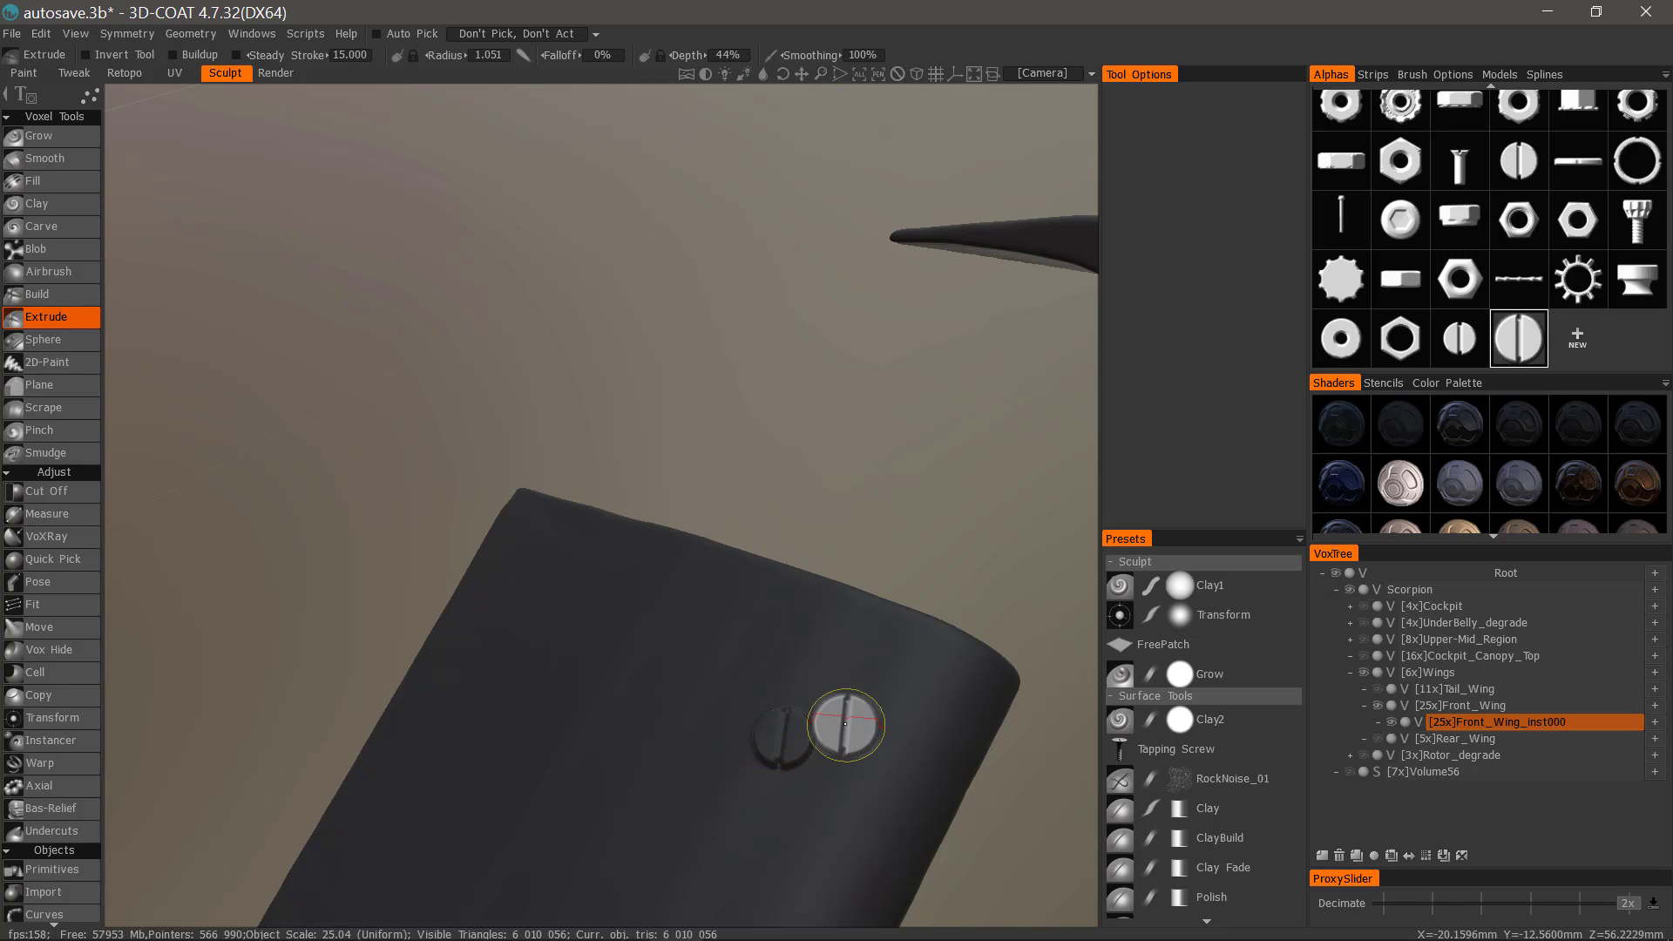
alt+drag(846, 724, 723, 500)
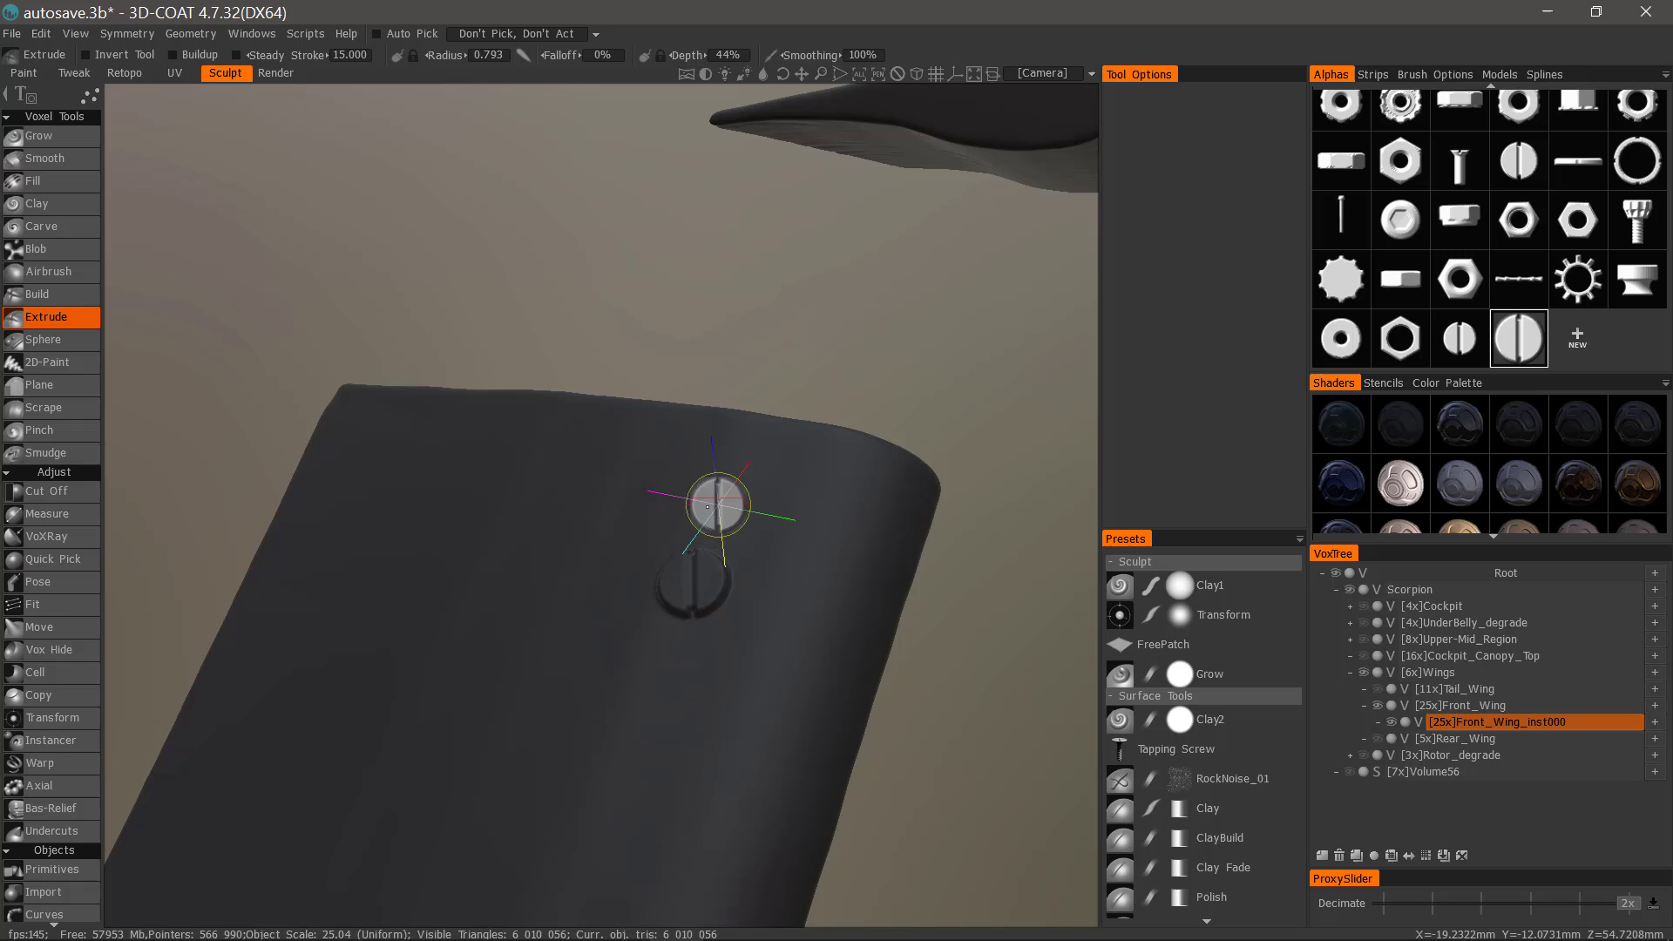
click(720, 517)
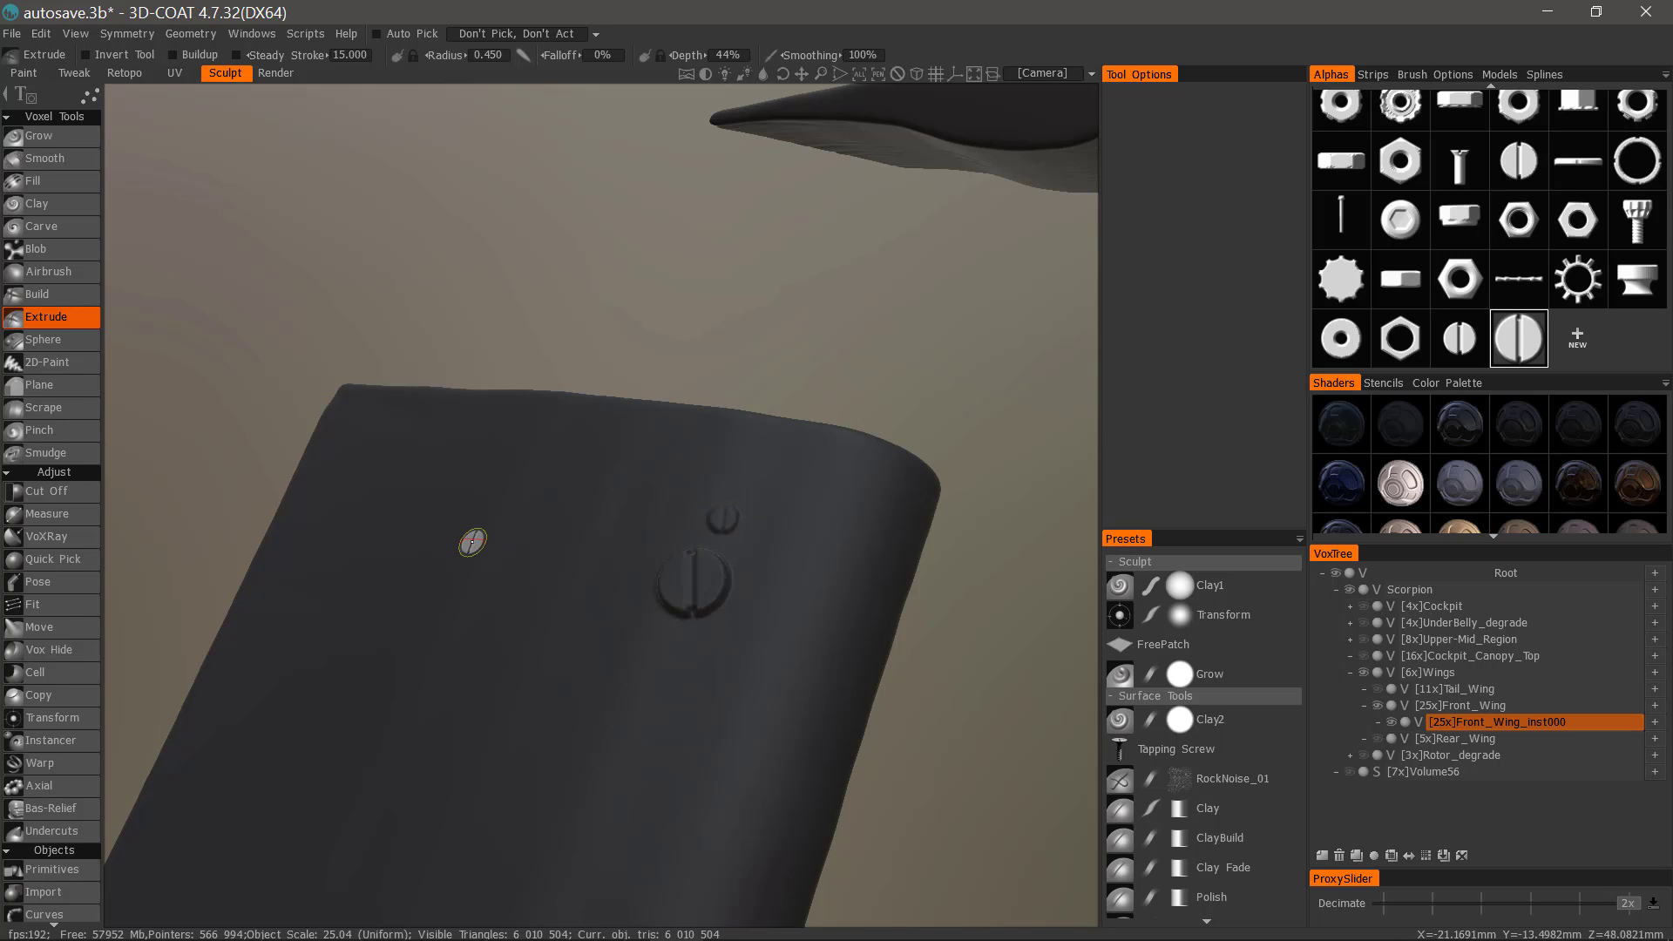
Stamp a third, larger screw head in line with the other two at radius 1.638.
alt+right_drag(498, 547, 602, 558)
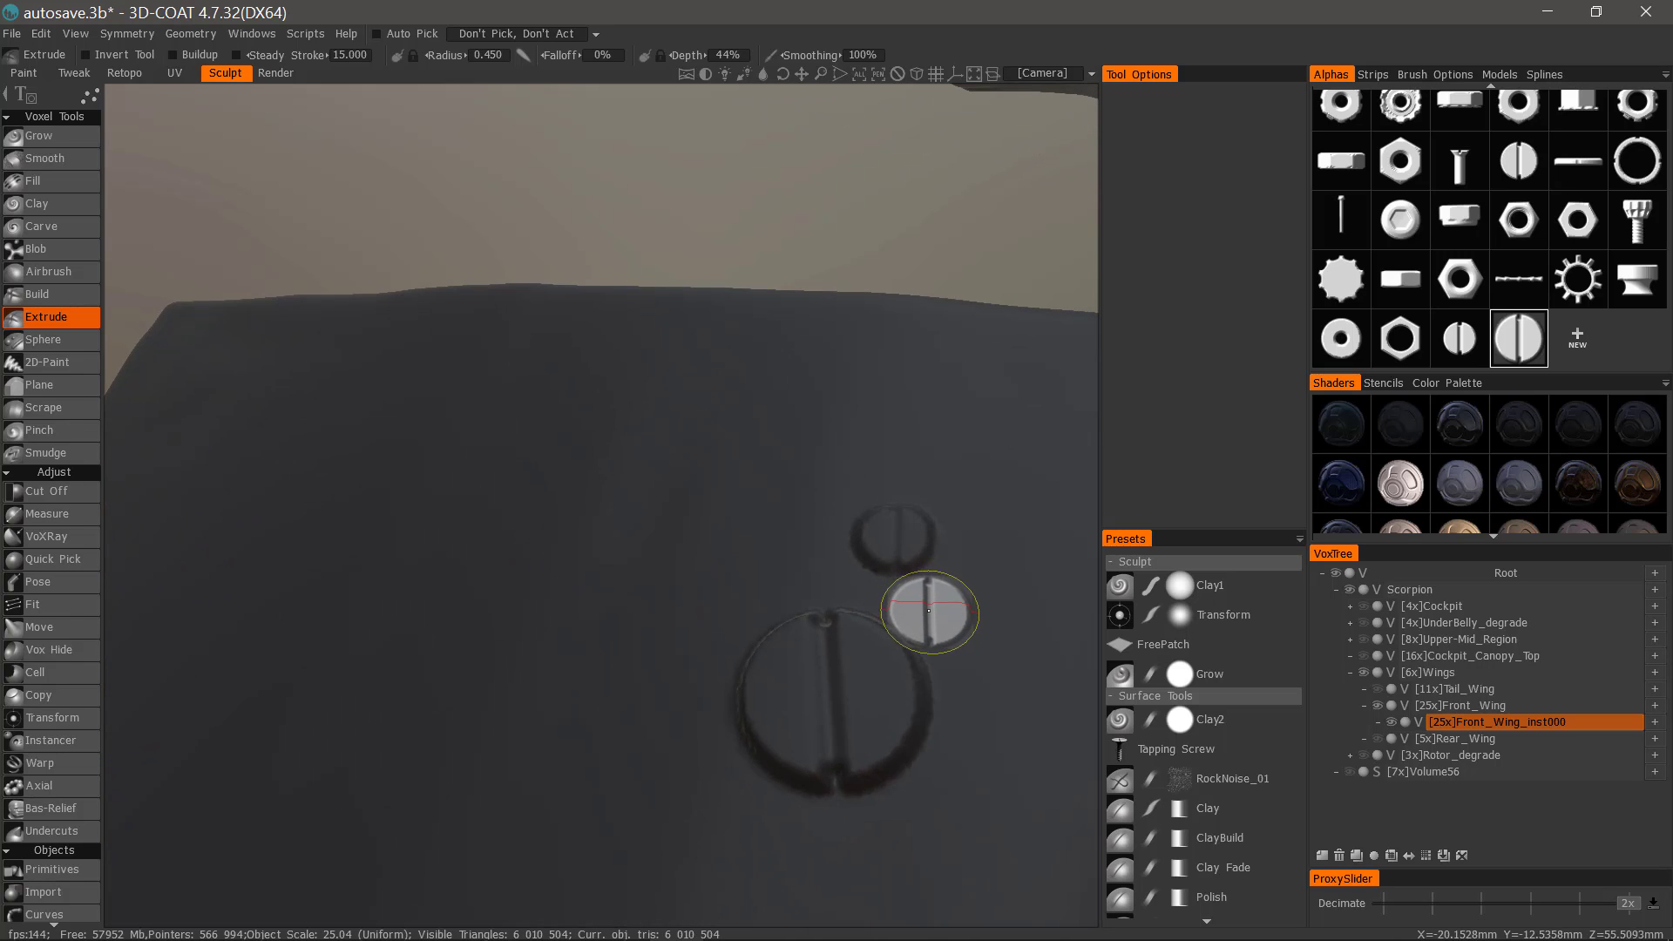
alt+right_drag(921, 612, 680, 578)
alt+drag(679, 579, 728, 646)
right_drag(728, 646, 721, 669)
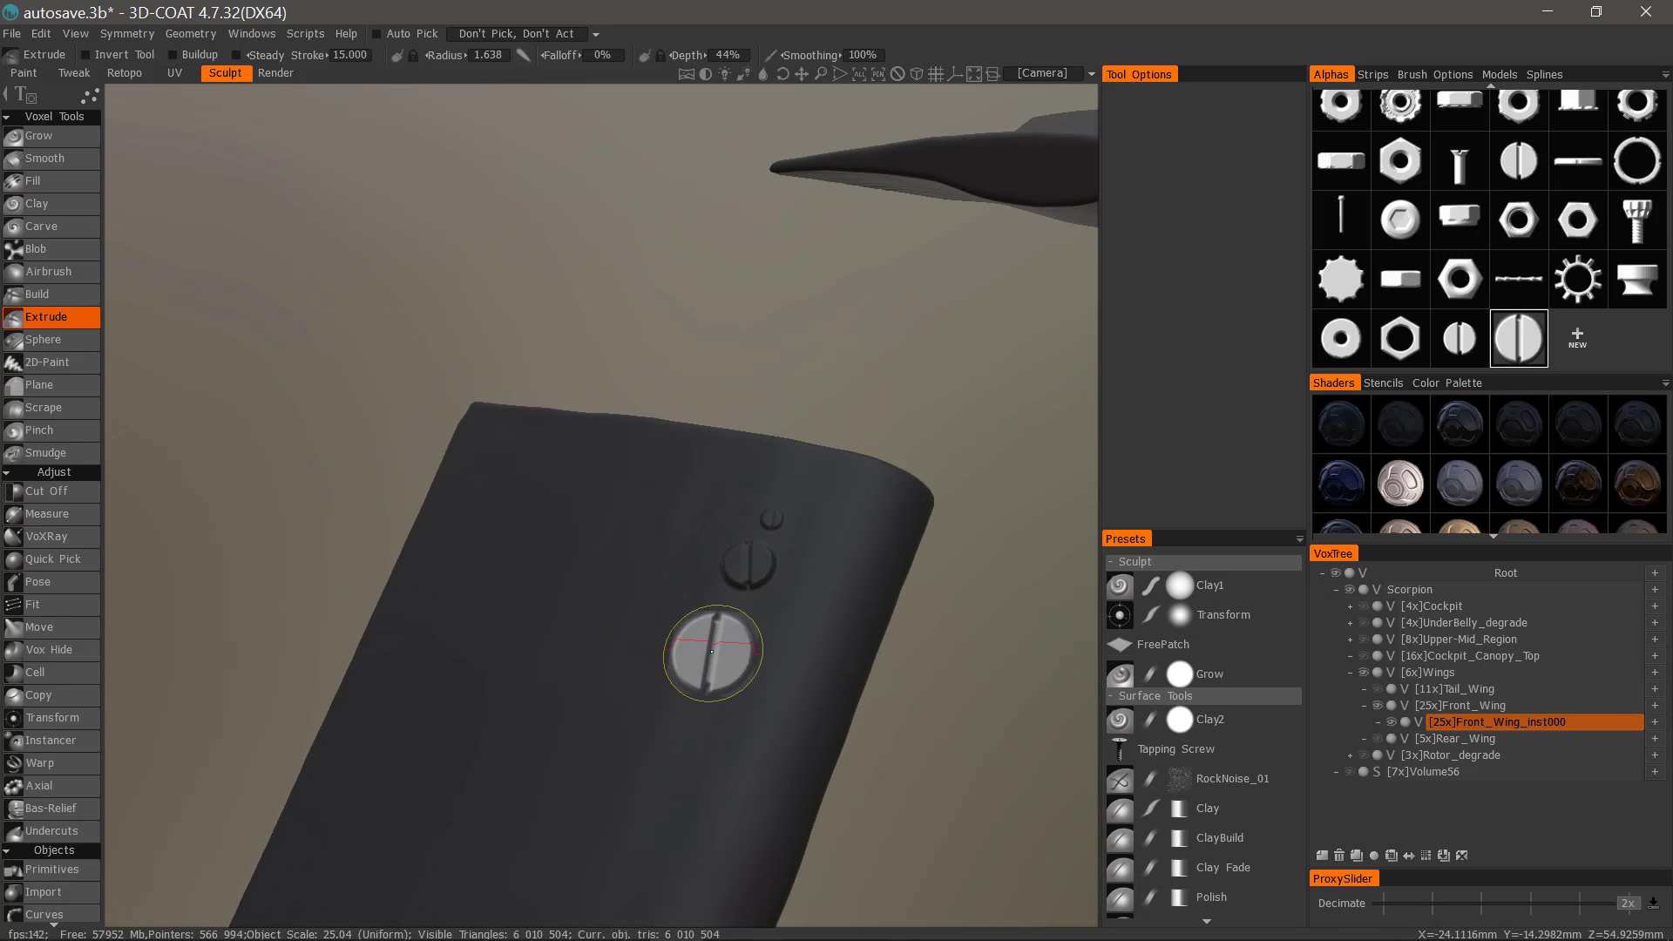
click(713, 655)
Stamp the smaller slotted-screw alpha beside the largest screw head at radius 1.957 and 44% depth, and inspect its raised edges.
alt+drag(404, 639, 478, 601)
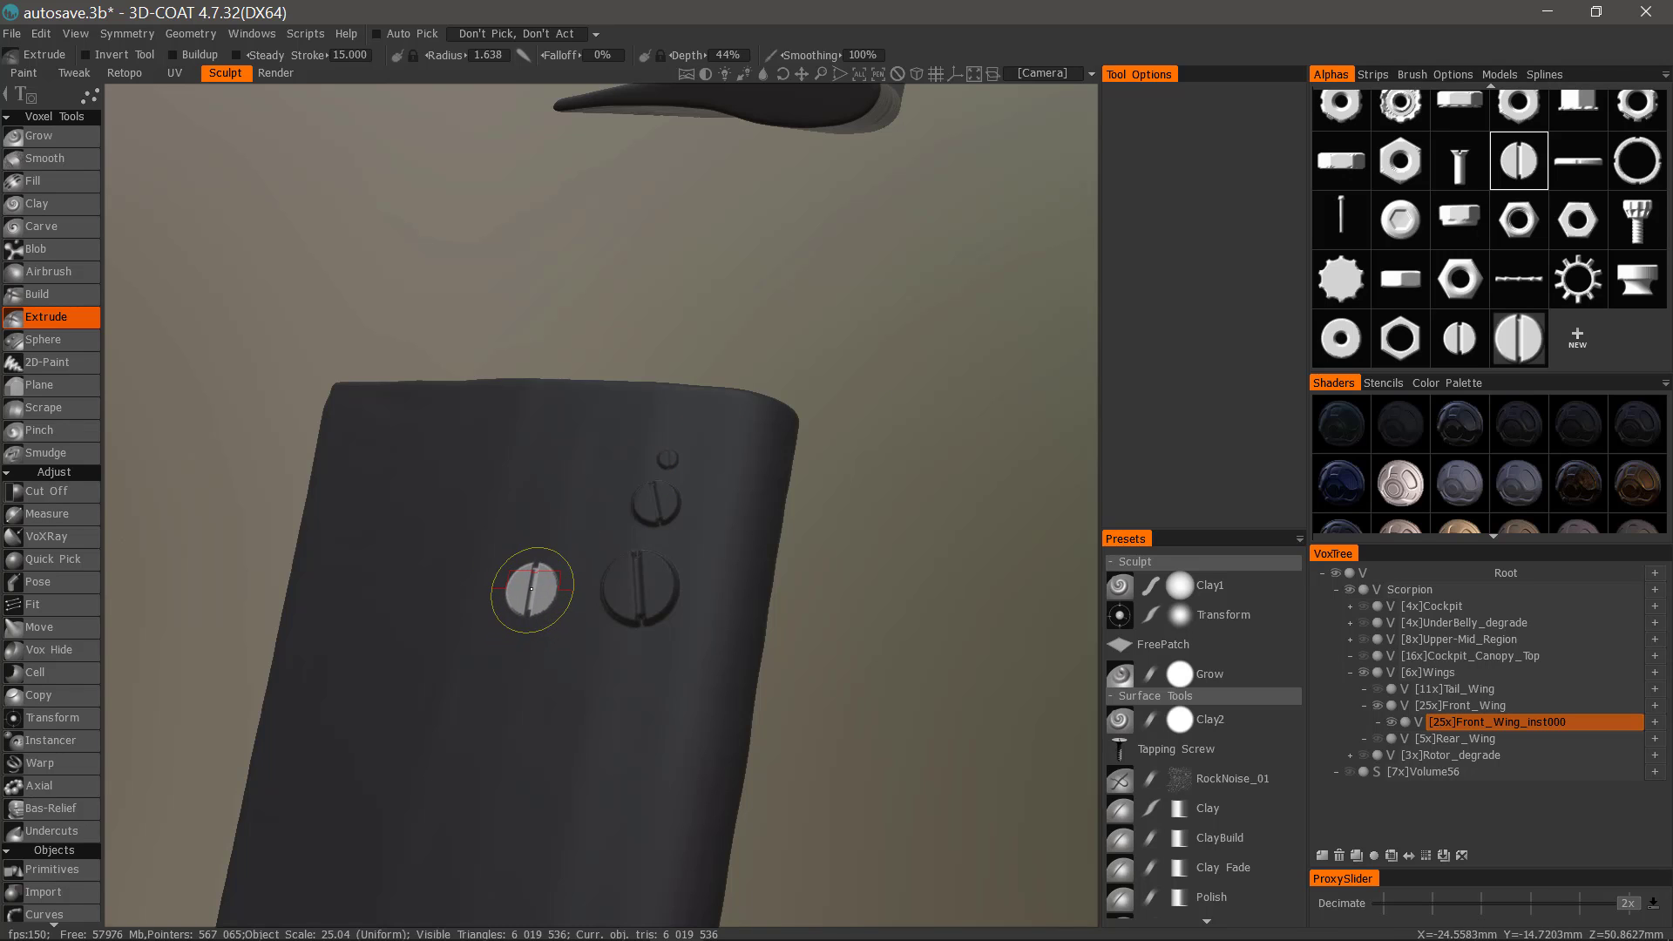
click(533, 588)
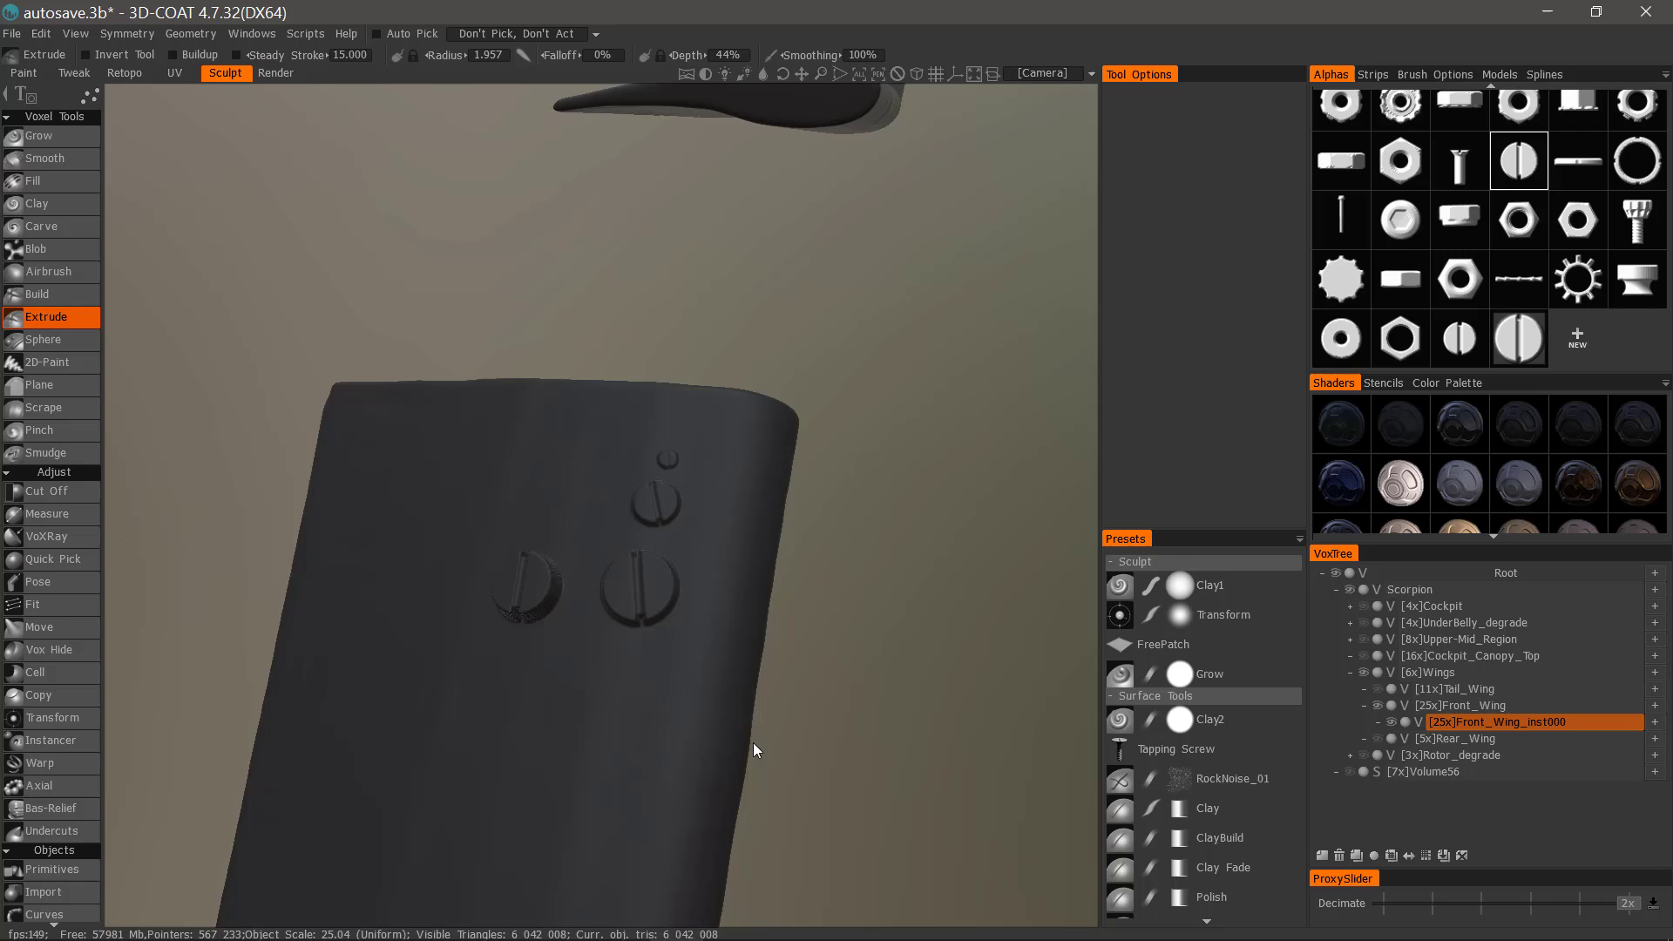
scroll(706, 733, up, 2)
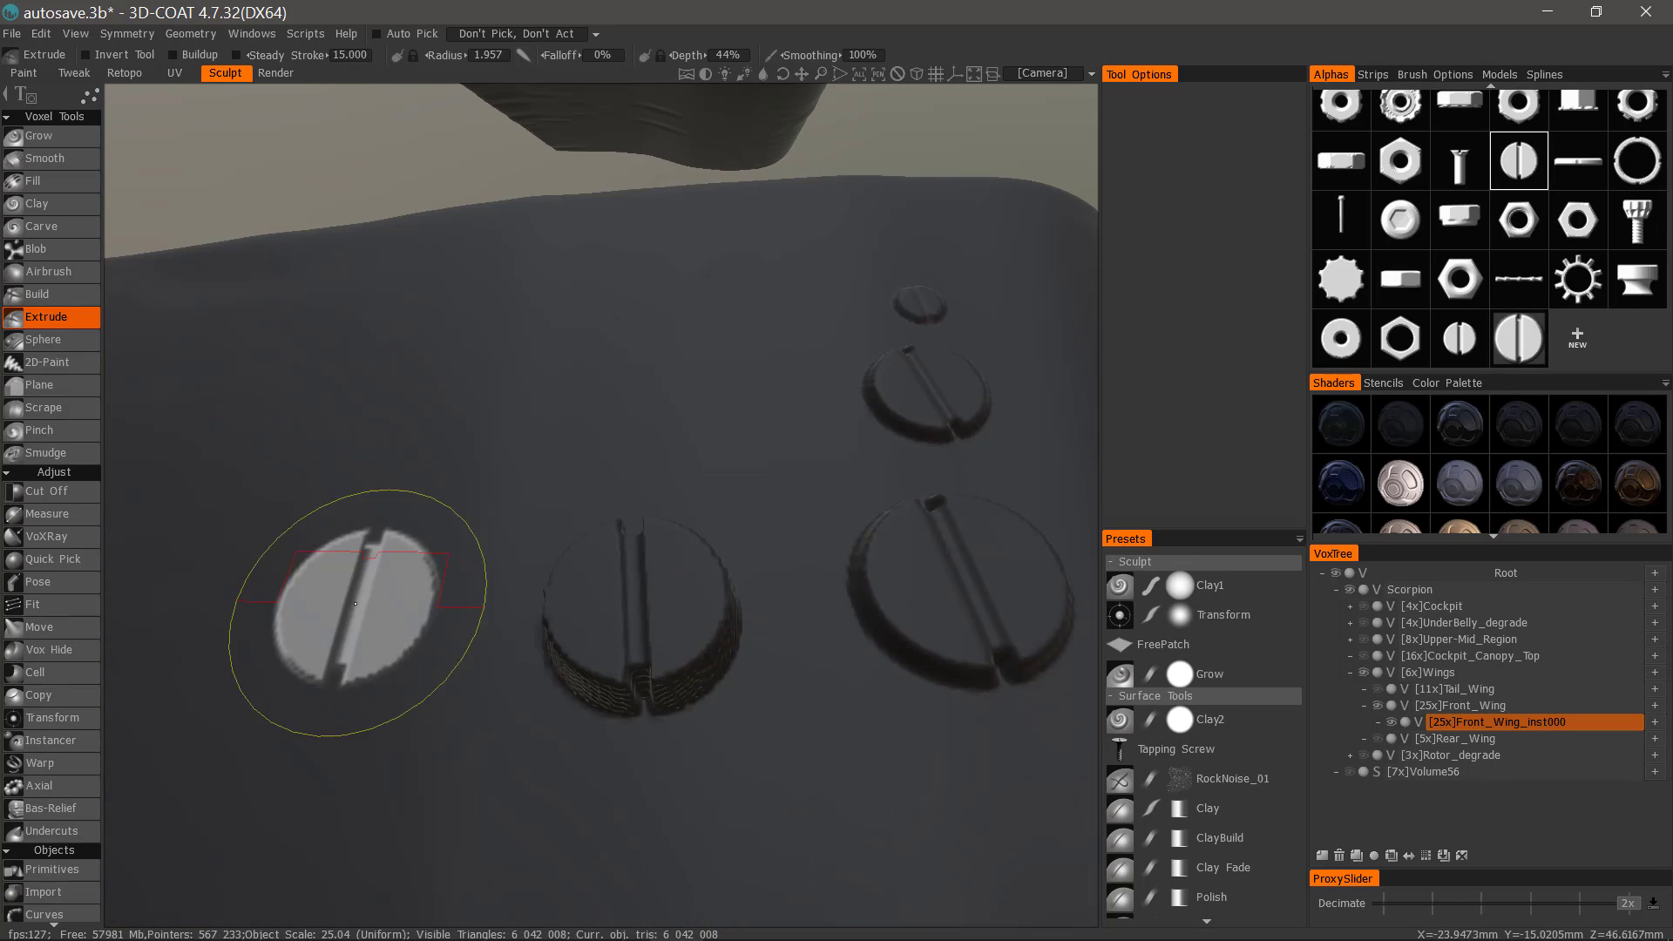
right_drag(346, 691, 598, 616)
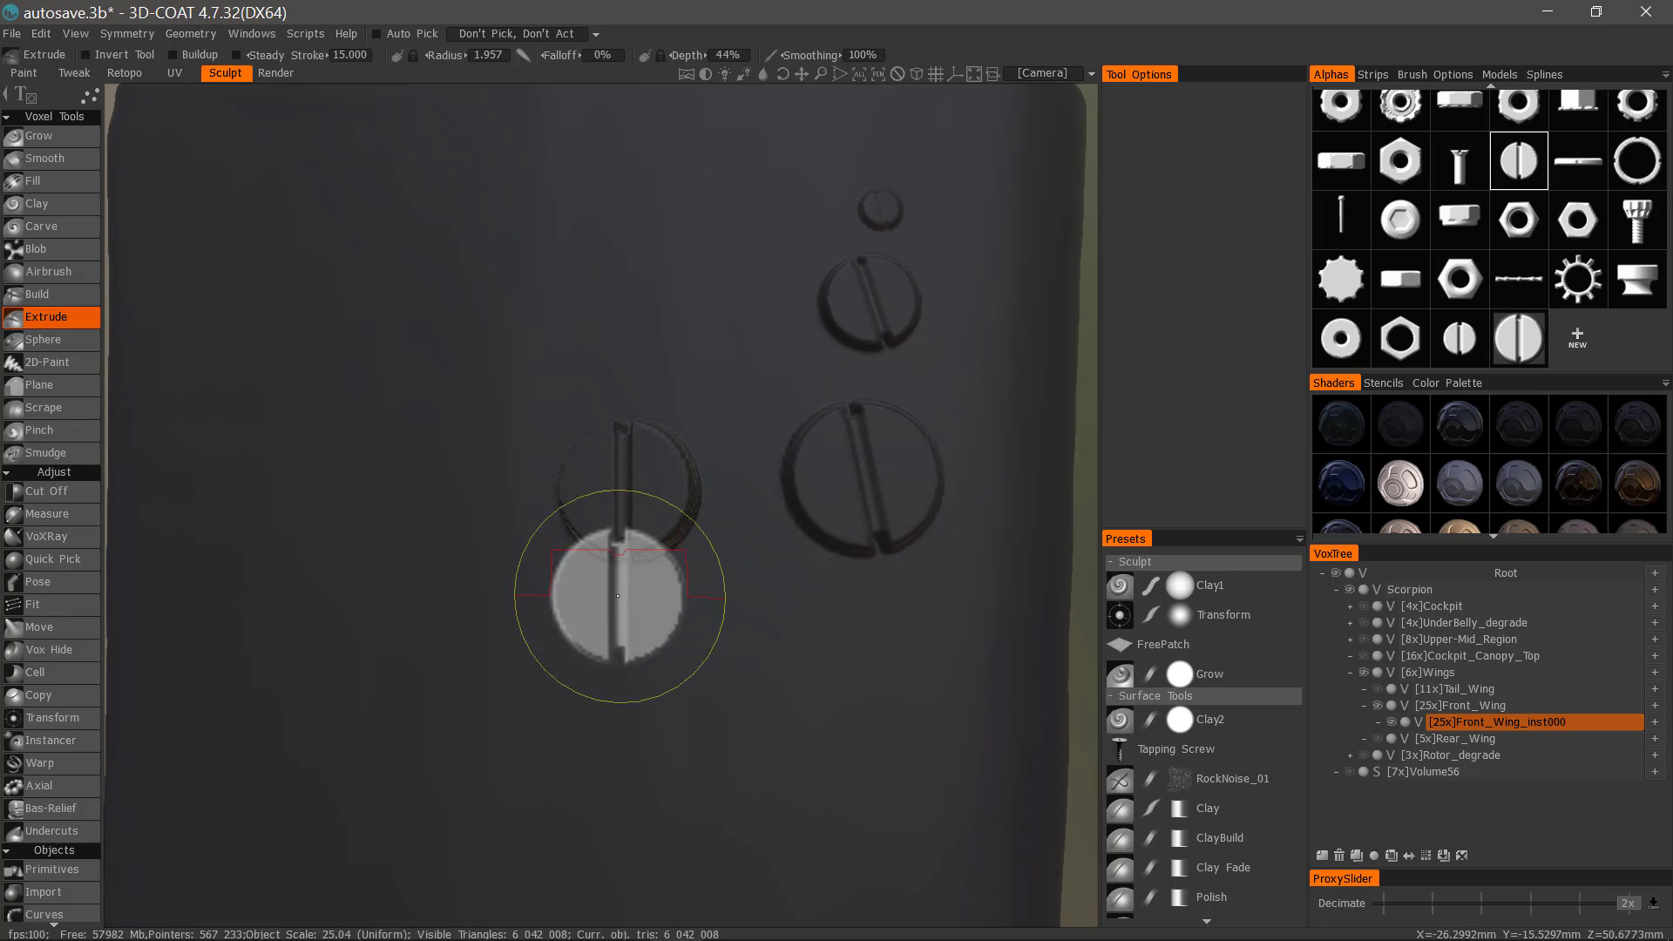
mouse_move(326, 626)
right_down()
mouse_move(317, 758)
mouse_move(329, 692)
mouse_move(275, 617)
right_up()
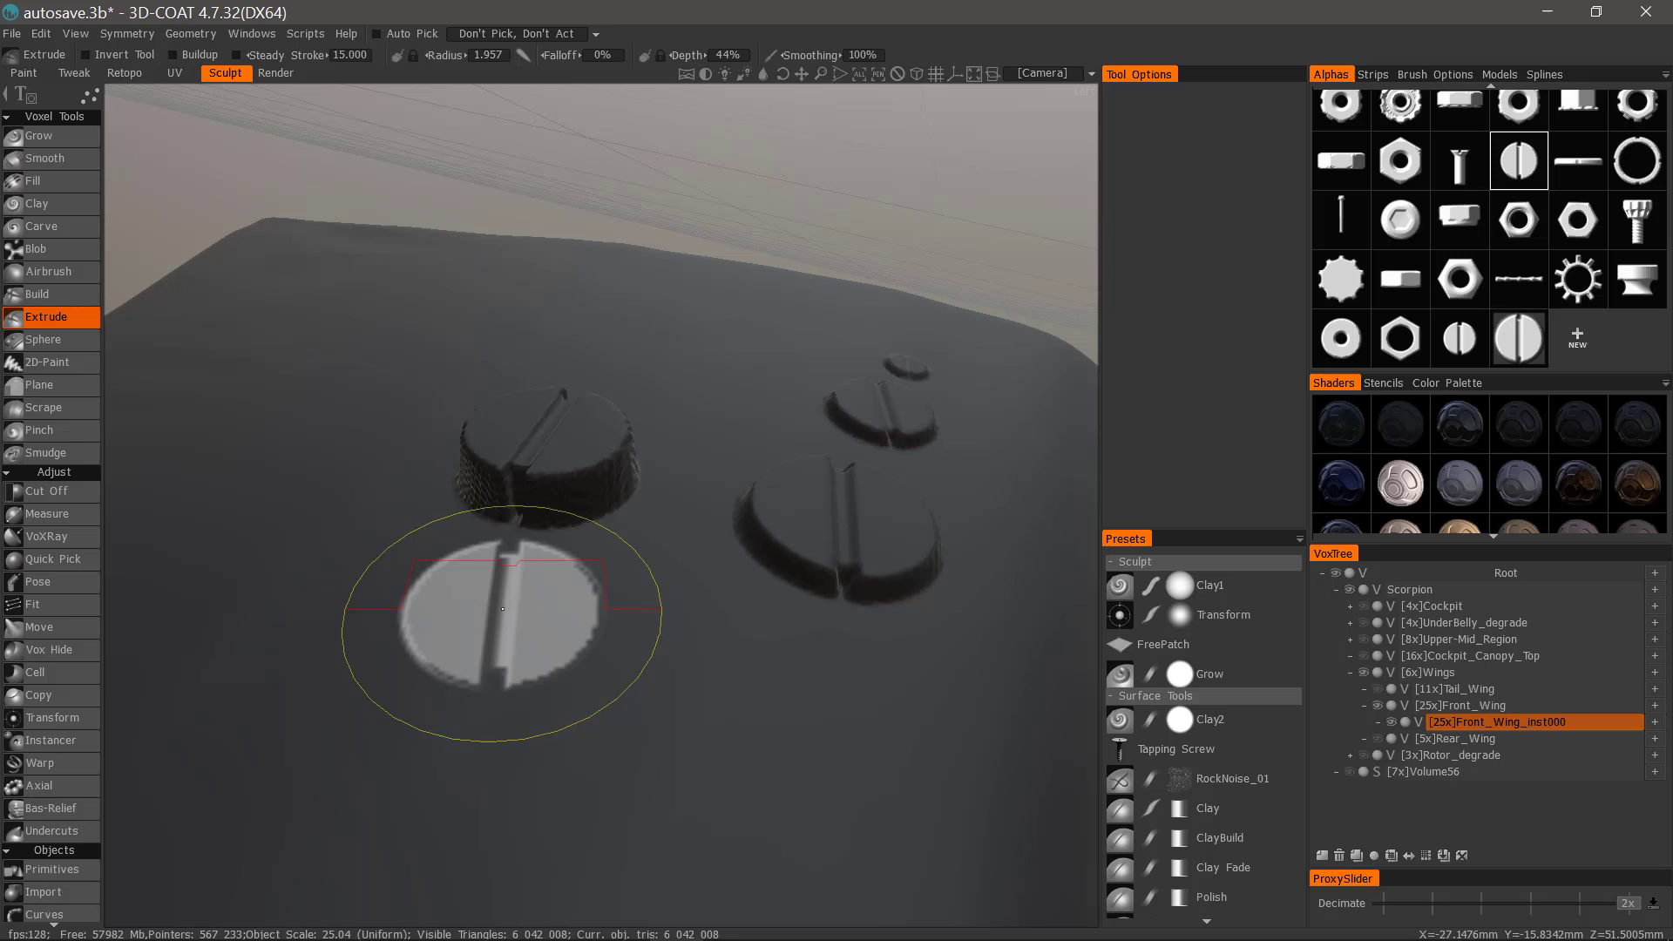
Lower the Extrude depth to 21%, stamp another screw head next to the tall one, and compare their edges.
right_drag(502, 611, 501, 632)
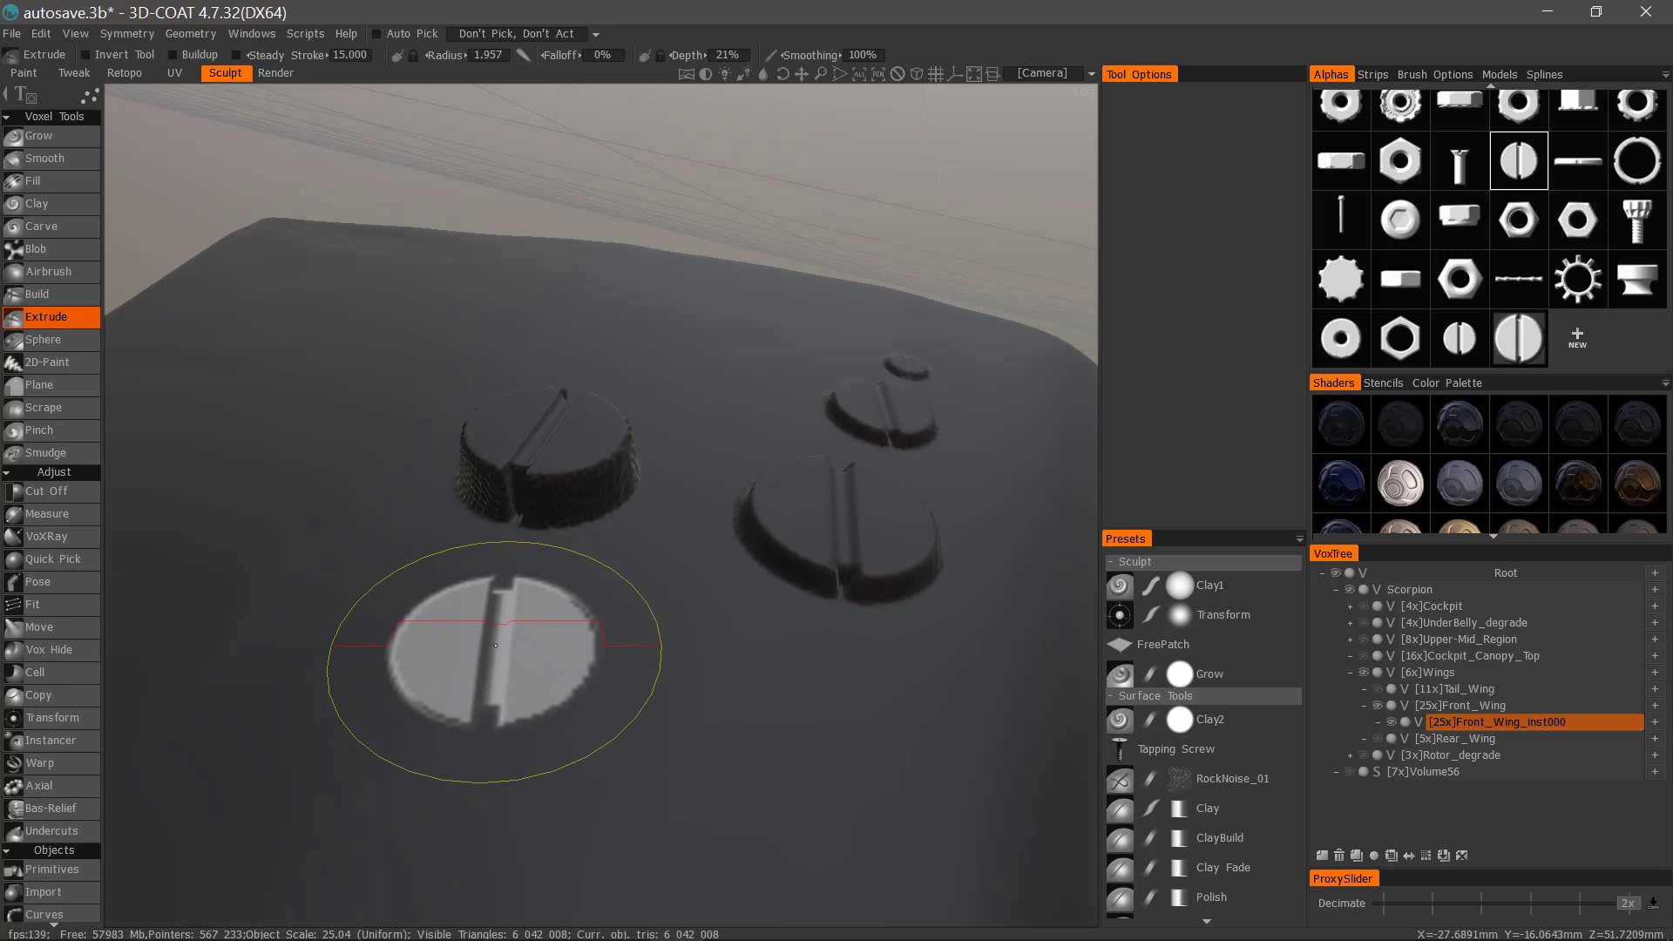
click(502, 649)
right_drag(841, 785, 887, 793)
alt+drag(886, 792, 937, 718)
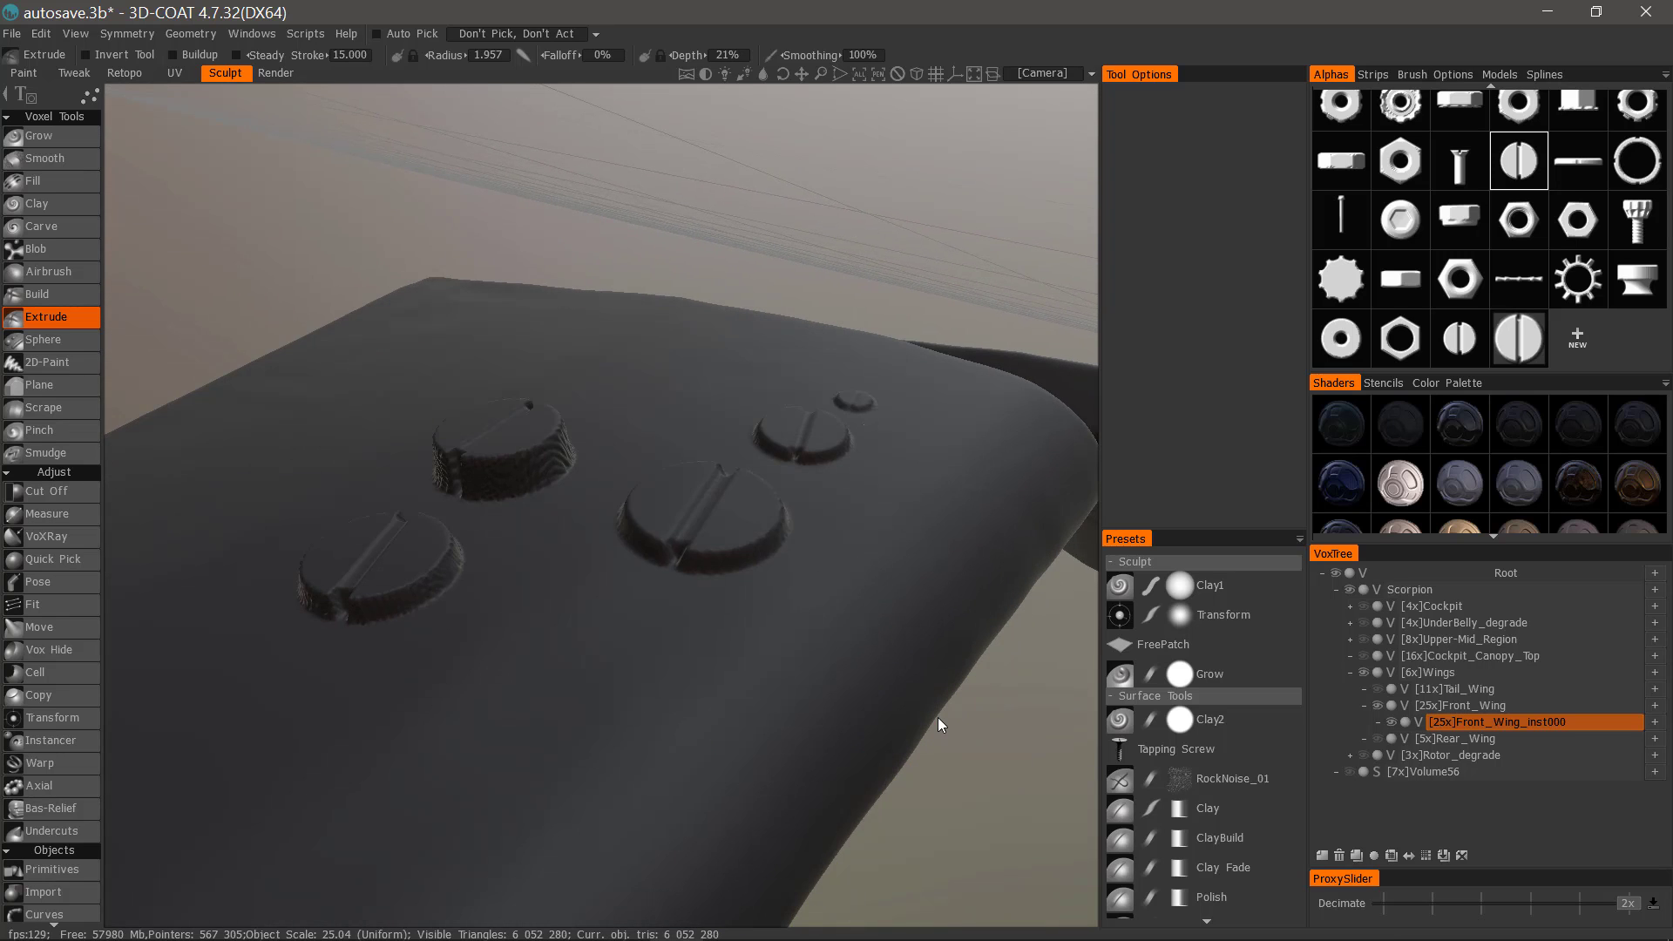
alt+drag(702, 571, 730, 656)
alt+drag(419, 630, 551, 652)
mouse_move(711, 778)
alt+mouse_down()
mouse_move(605, 717)
mouse_move(489, 710)
mouse_move(493, 562)
alt+mouse_up()
alt+middle_drag(493, 562, 704, 550)
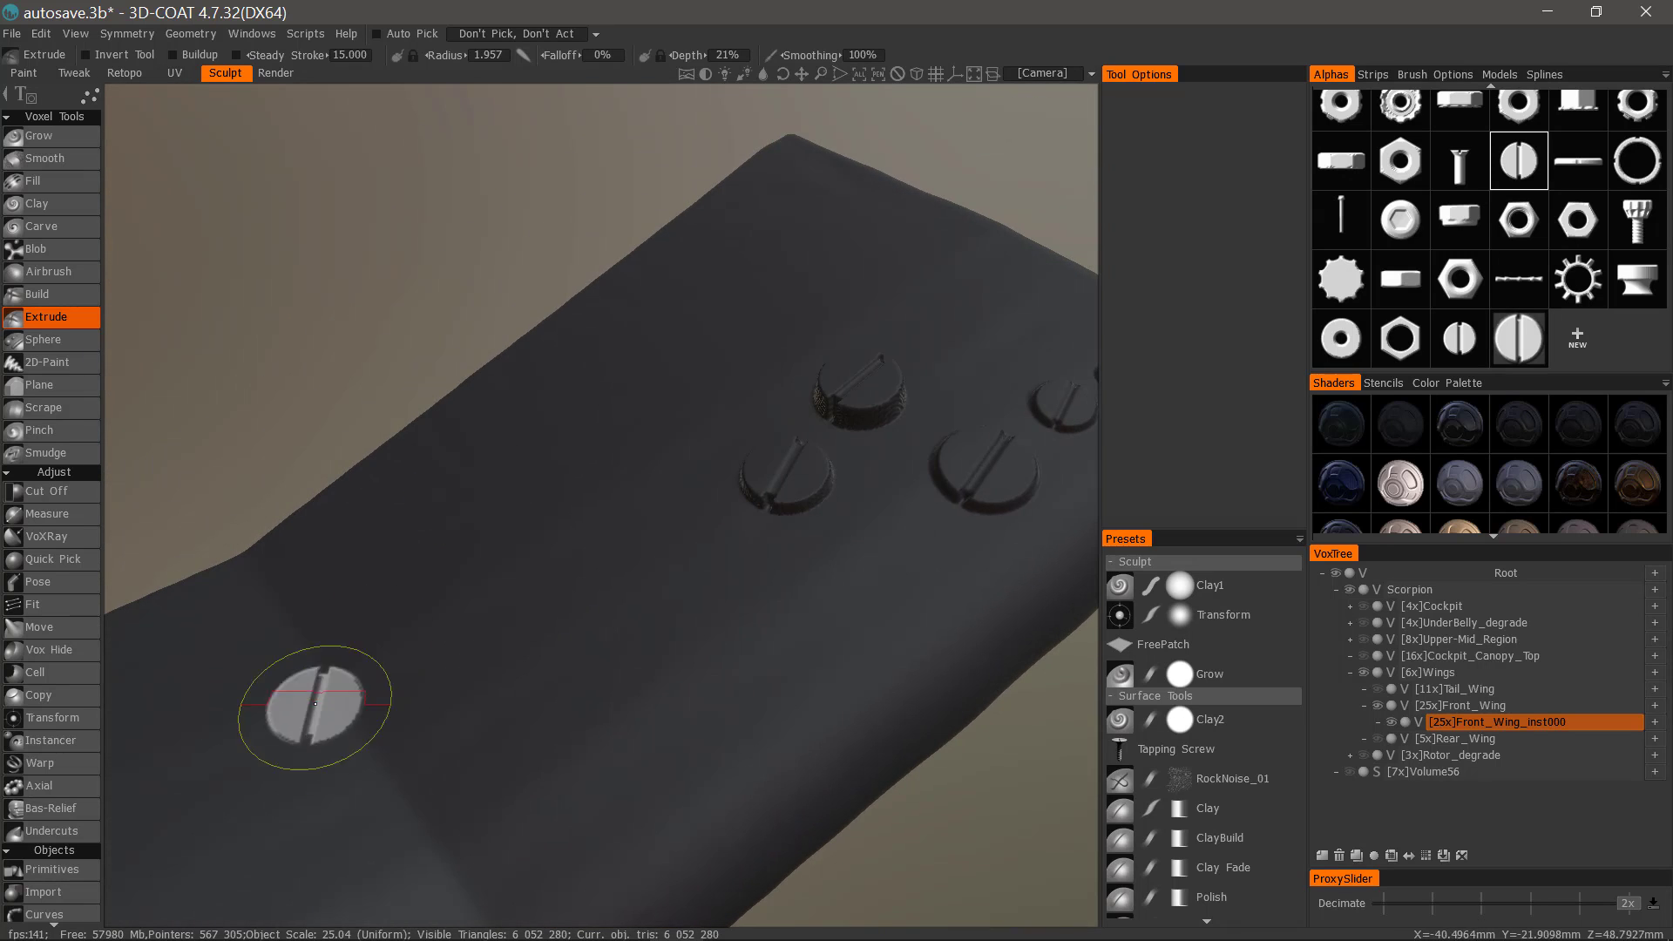
Undo all the voxel screw stamps on the front wing.
scroll(52, 898, down, 7)
scroll(11, 516, down, 1)
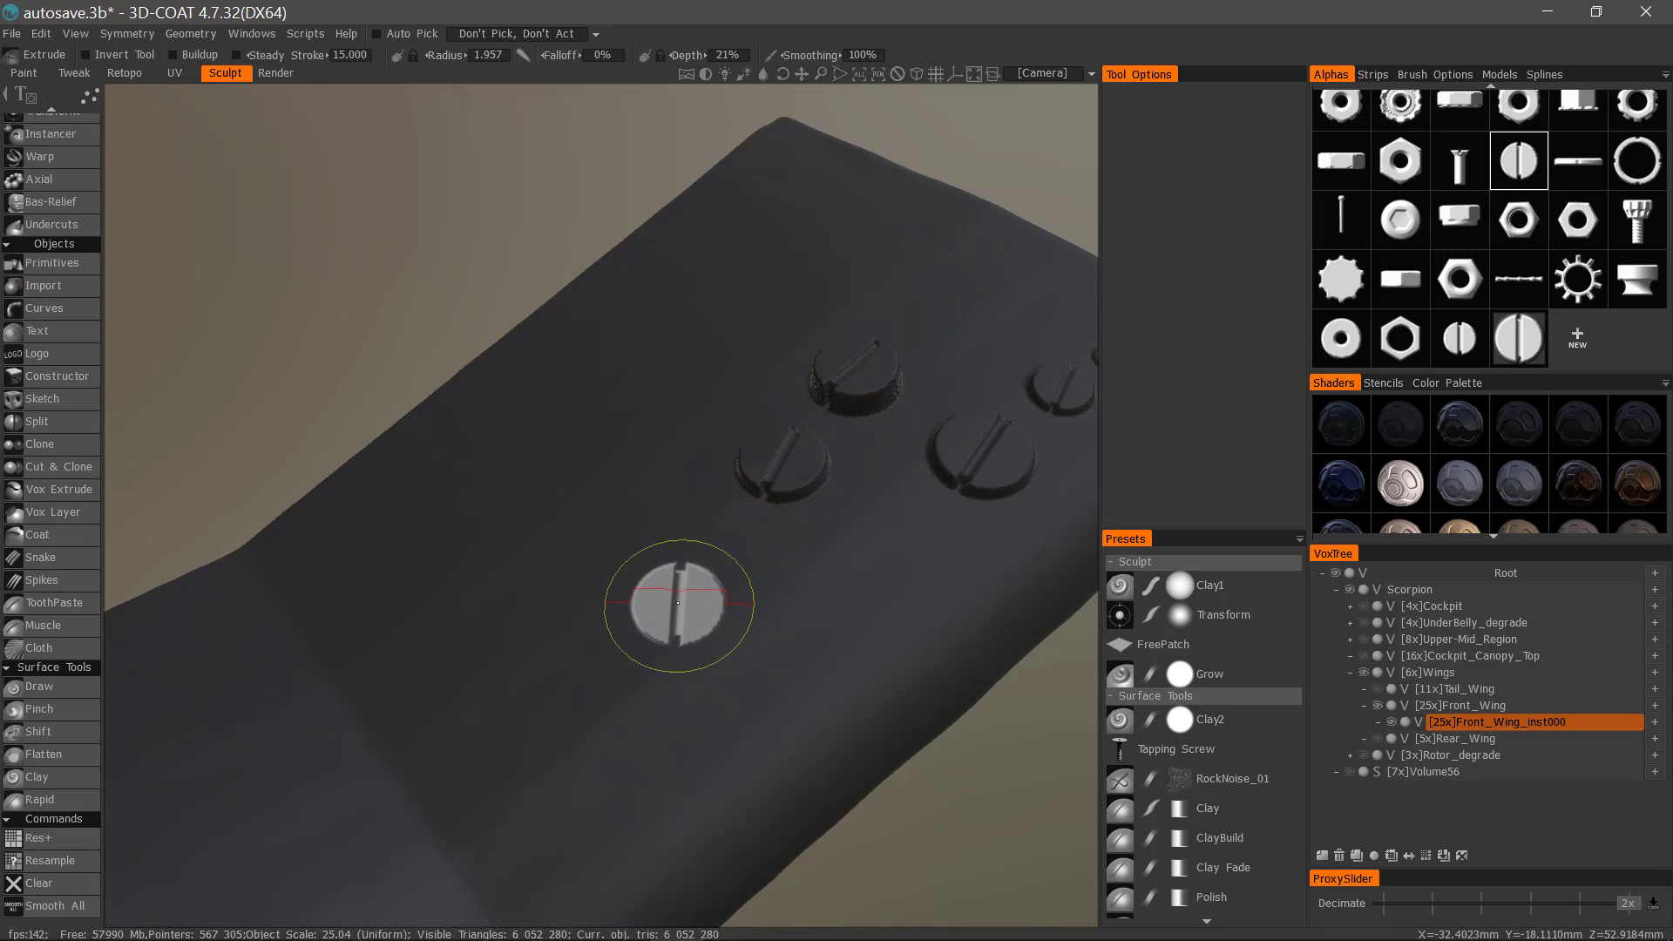
key(ctrl+z)
key(ctrl+z)
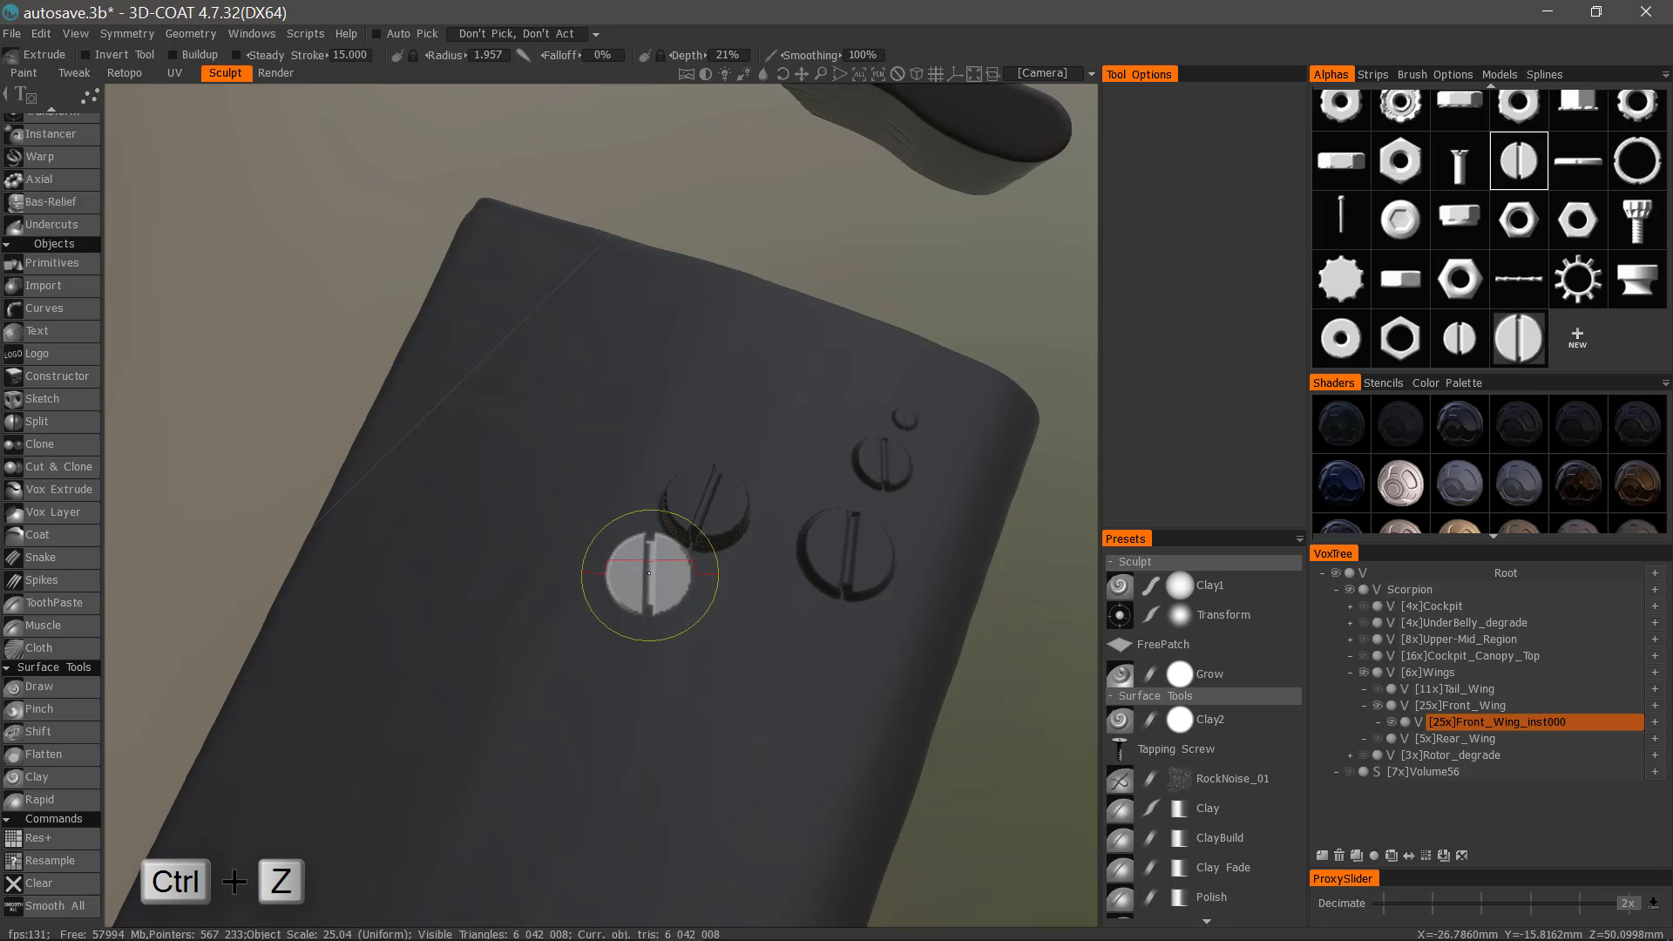
key(ctrl+z)
key(ctrl+z)
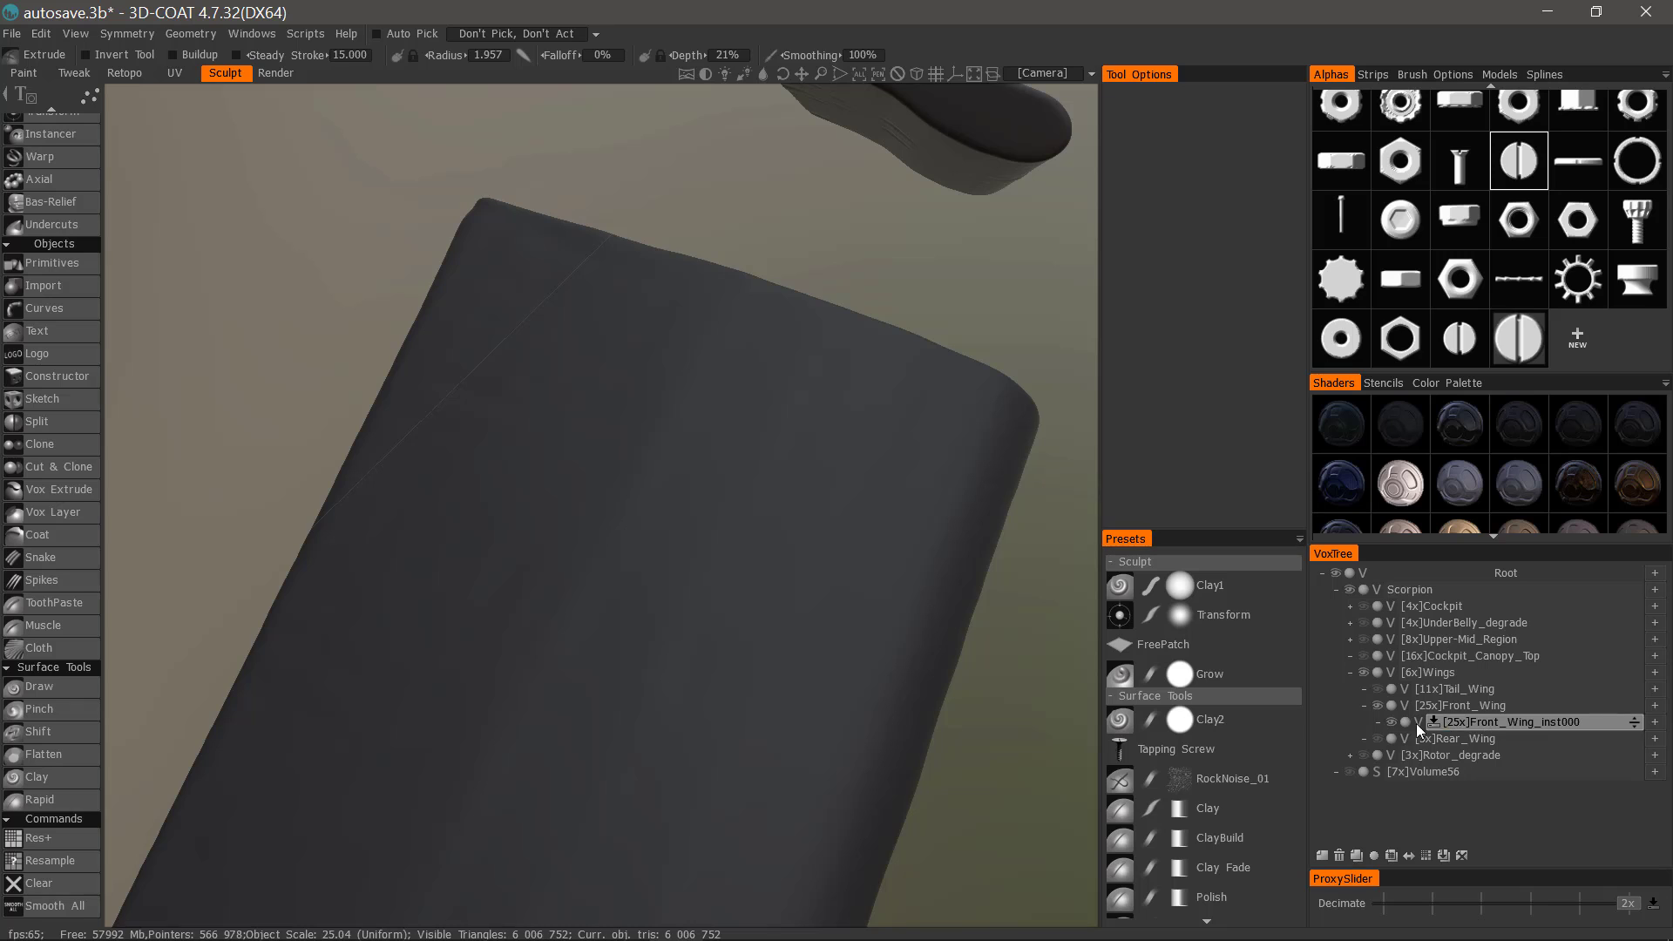
Select the front wing instance layer and reduce the brush radius to 1.554.
click(1482, 723)
alt+drag(837, 461, 767, 427)
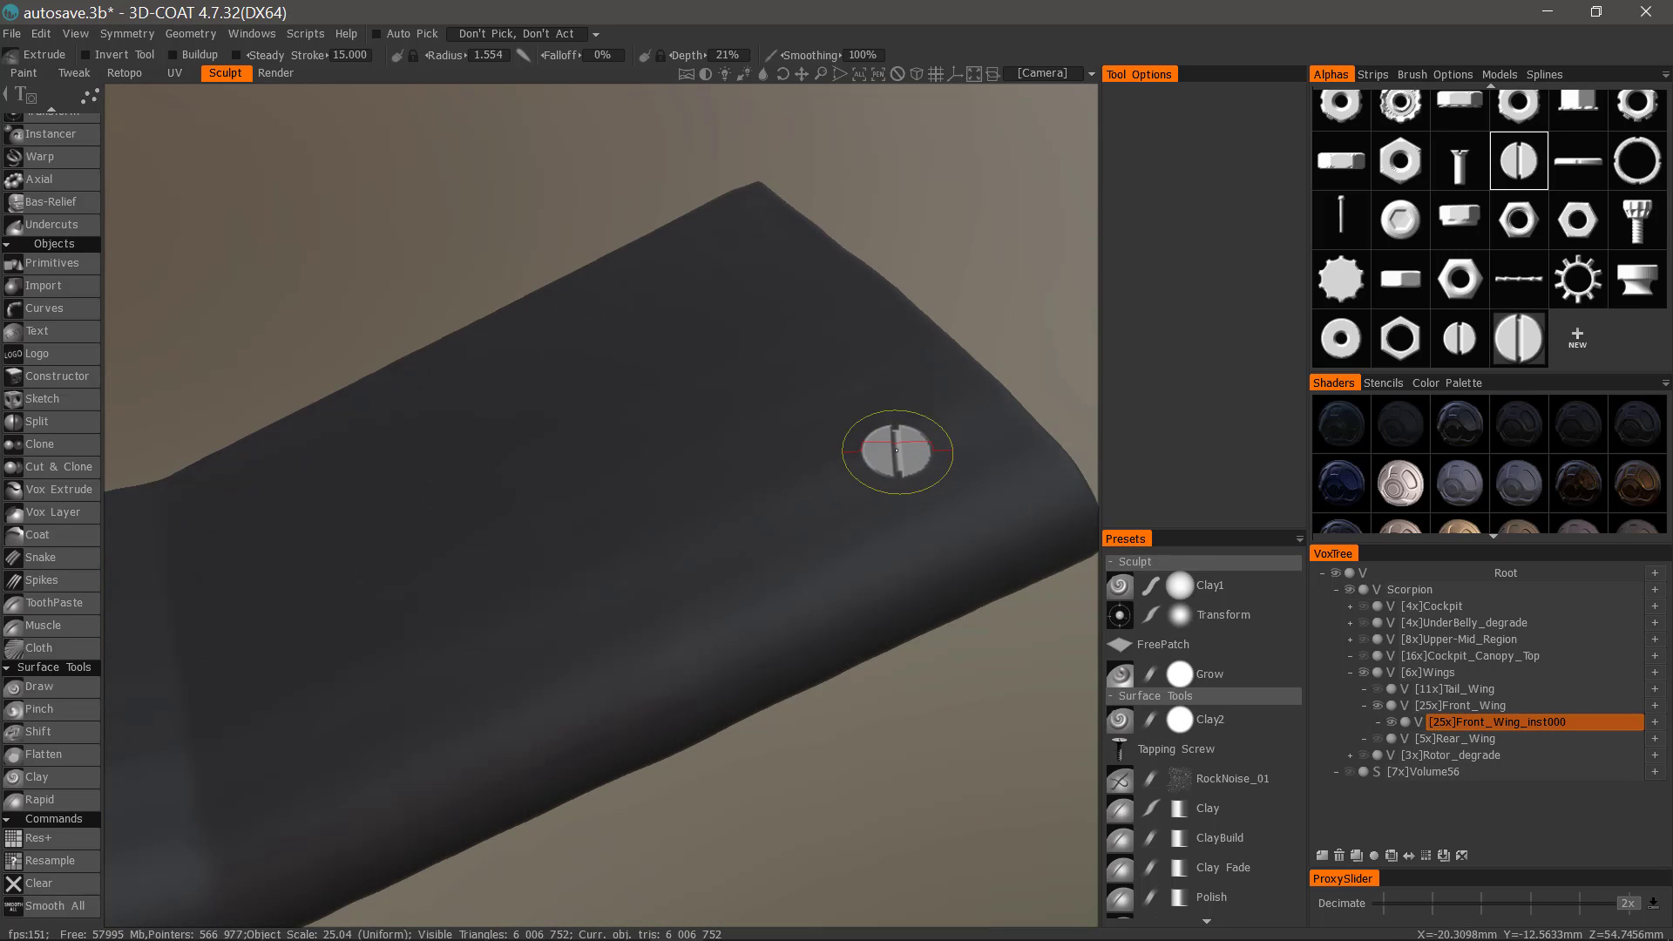
mouse_move(419, 457)
alt+mouse_down()
mouse_move(666, 615)
mouse_move(610, 584)
alt+mouse_up()
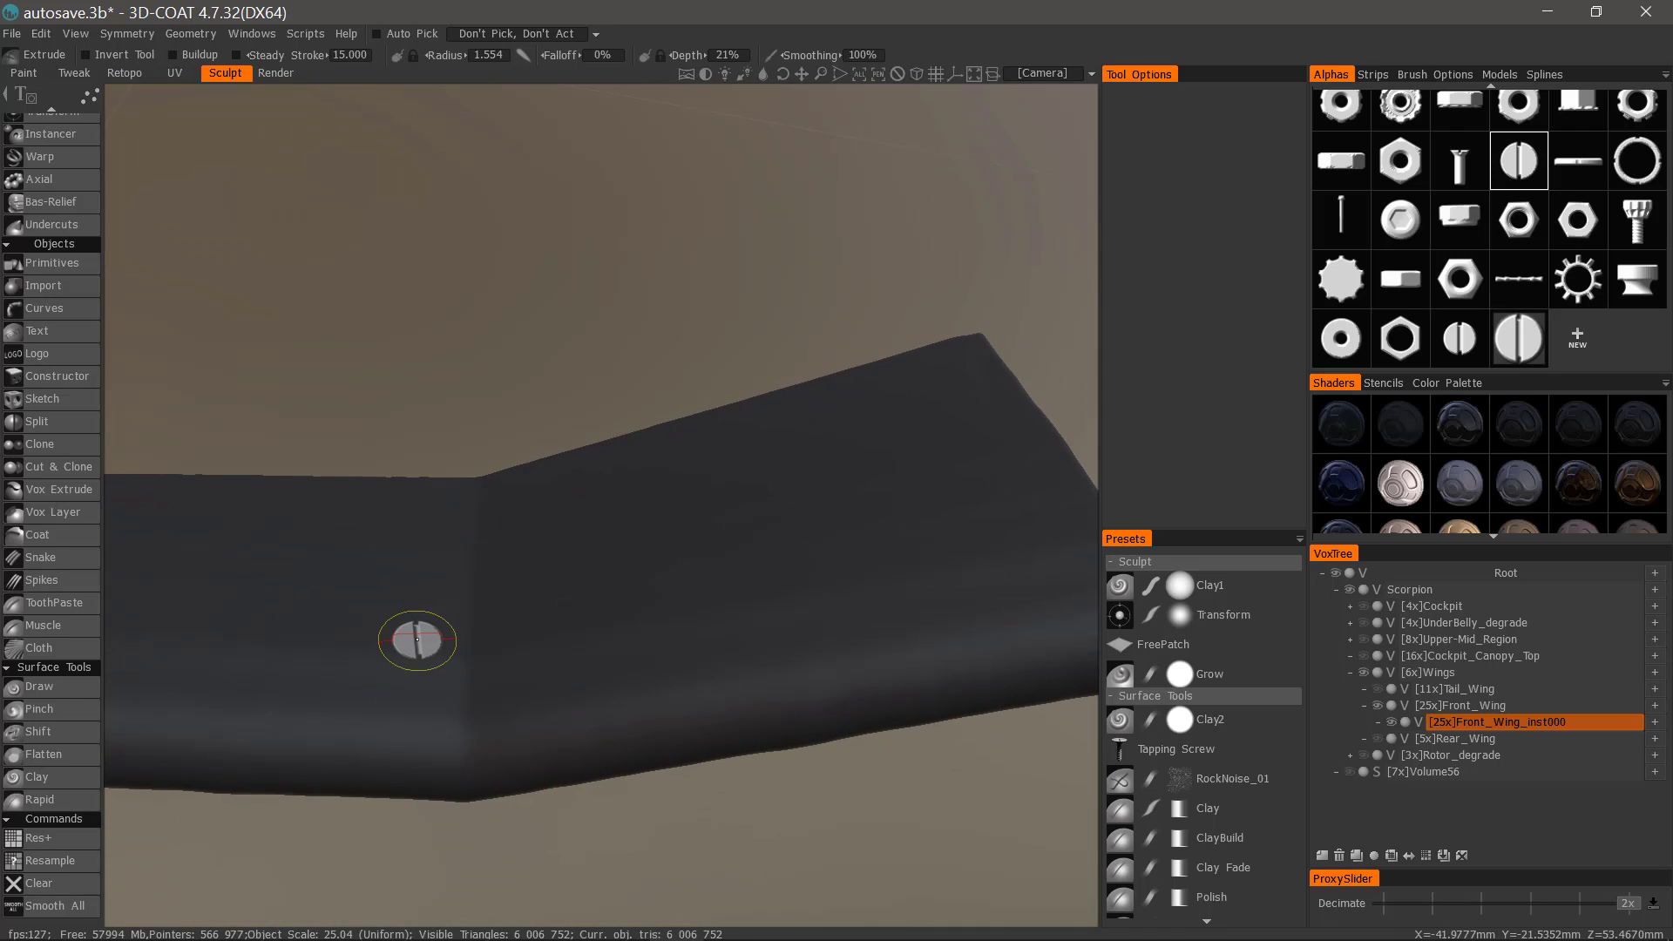
Choose the Copy tool and add an empty child layer under Front_Wing, leaving that new layer active.
mouse_move(456, 598)
alt+mouse_down()
mouse_move(897, 612)
mouse_move(205, 568)
mouse_move(183, 485)
mouse_move(319, 471)
alt+mouse_up()
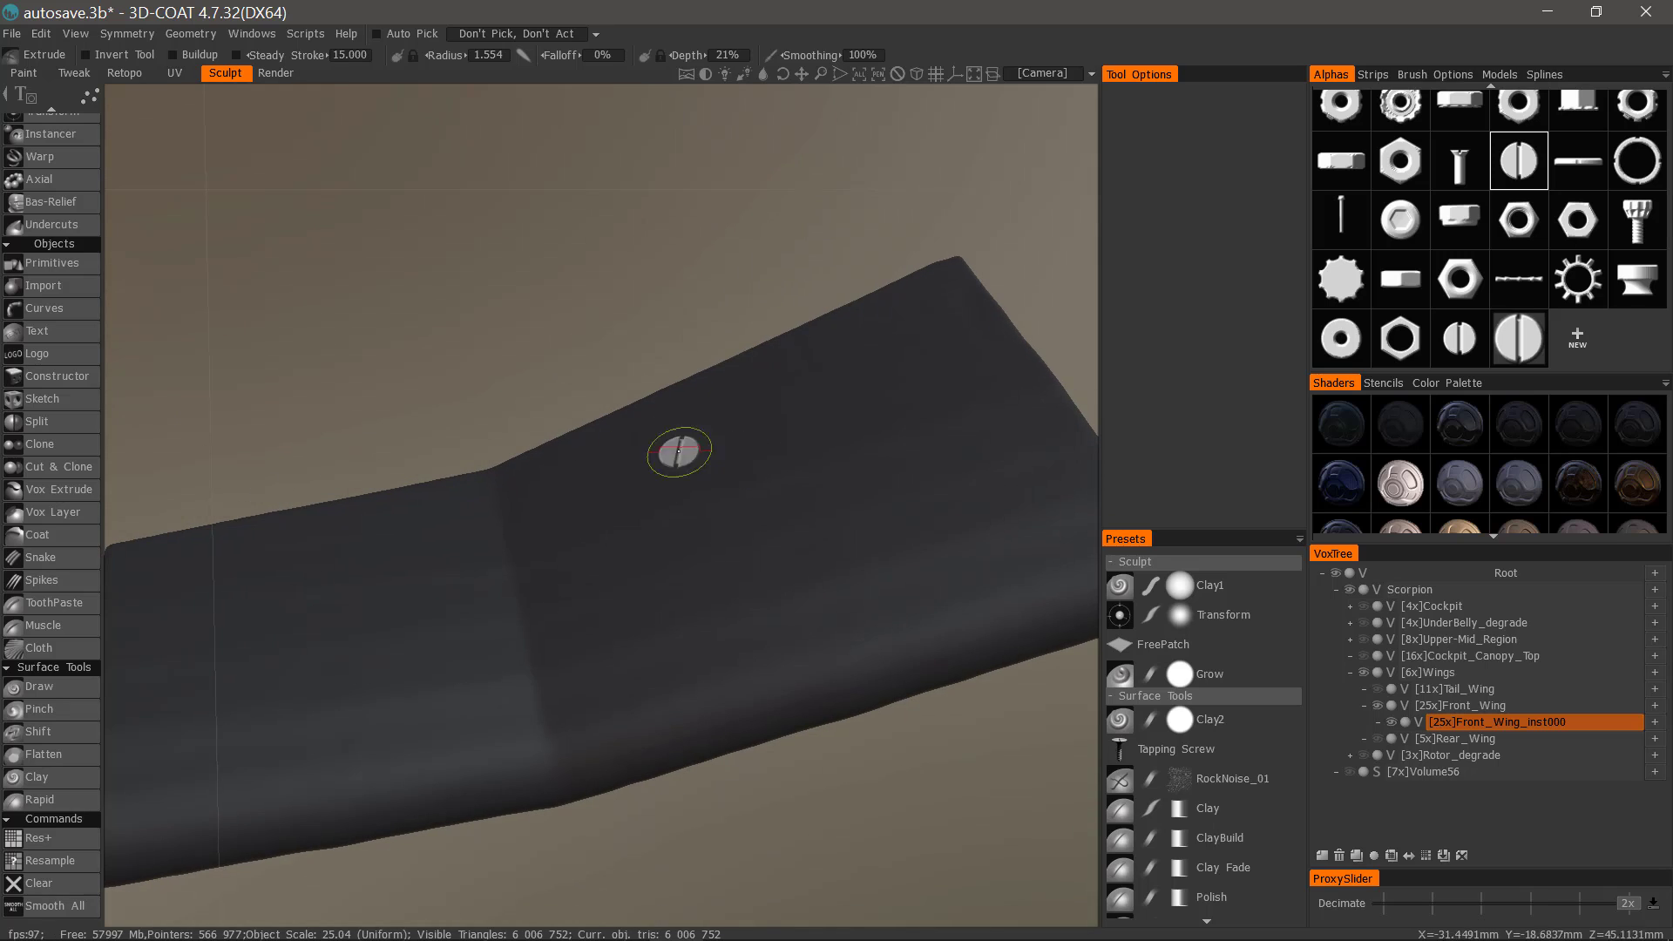
scroll(71, 213, up, 10)
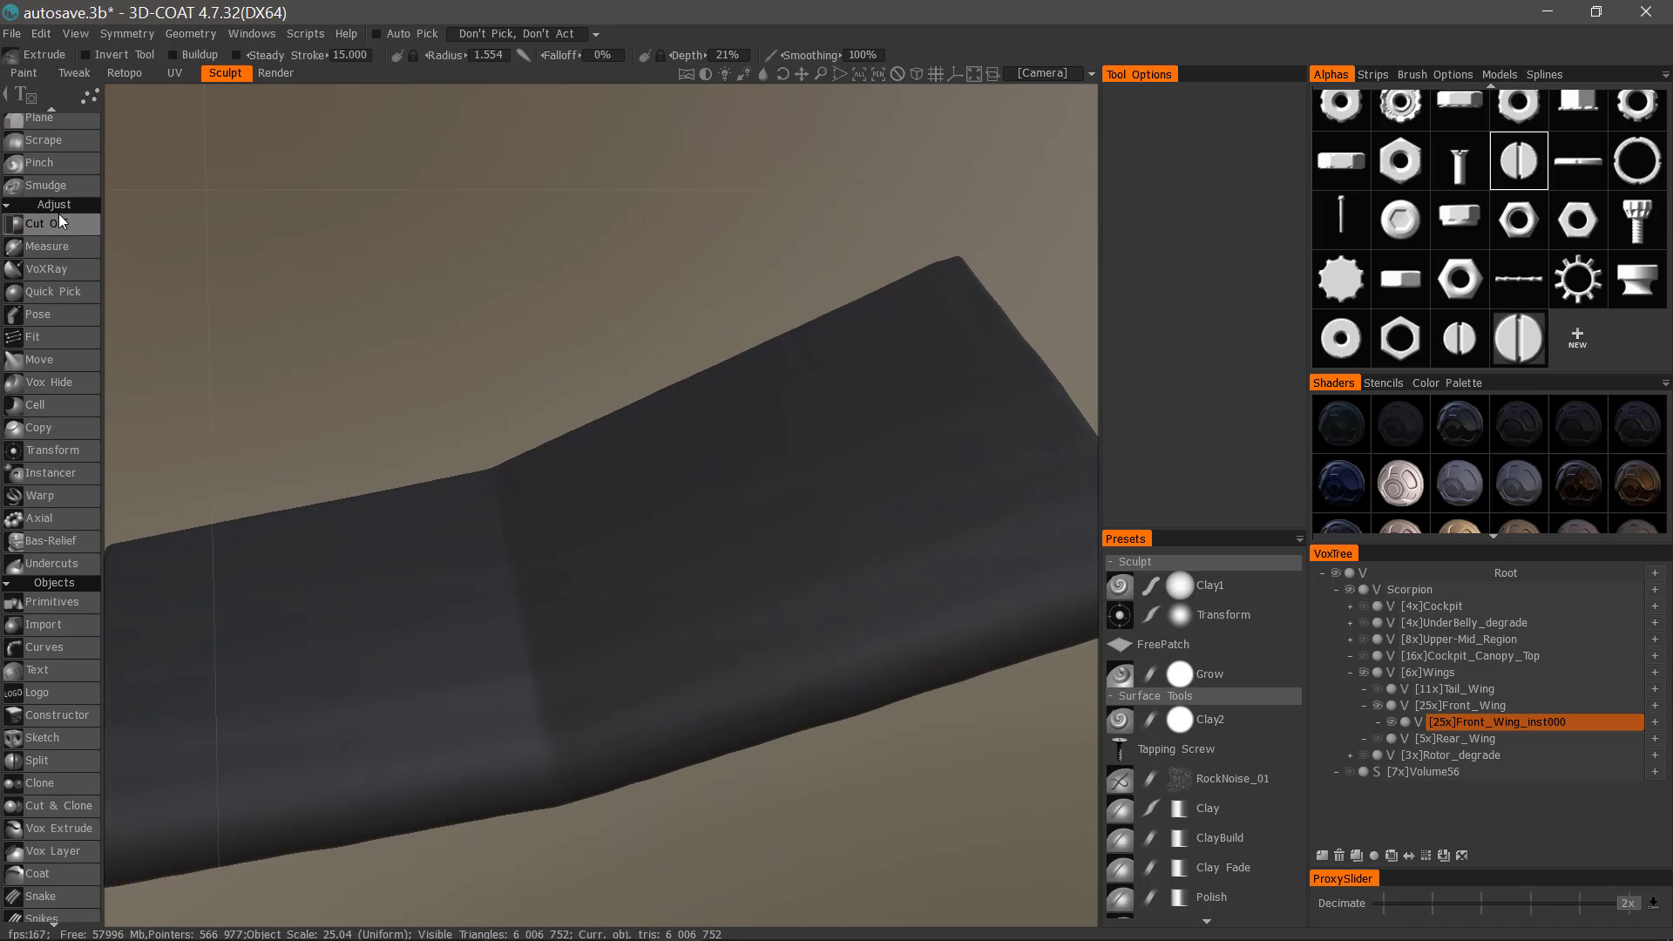
click(55, 428)
mouse_move(230, 423)
alt+mouse_down()
mouse_move(930, 541)
mouse_move(882, 549)
alt+mouse_up()
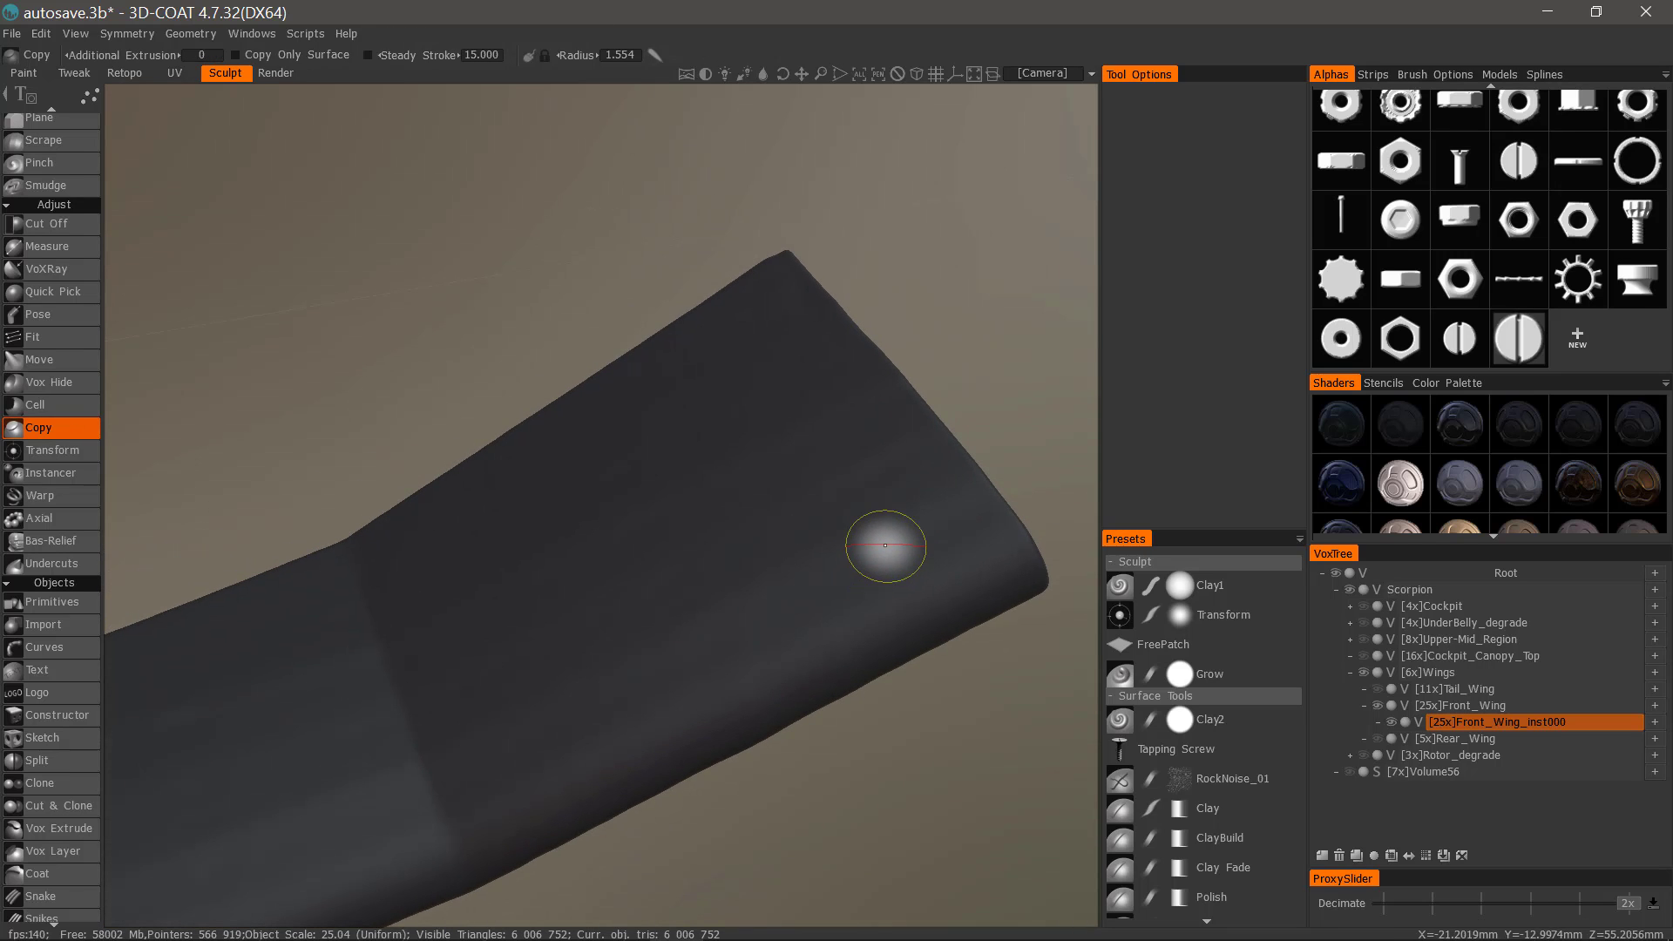
alt+right_drag(883, 548, 934, 527)
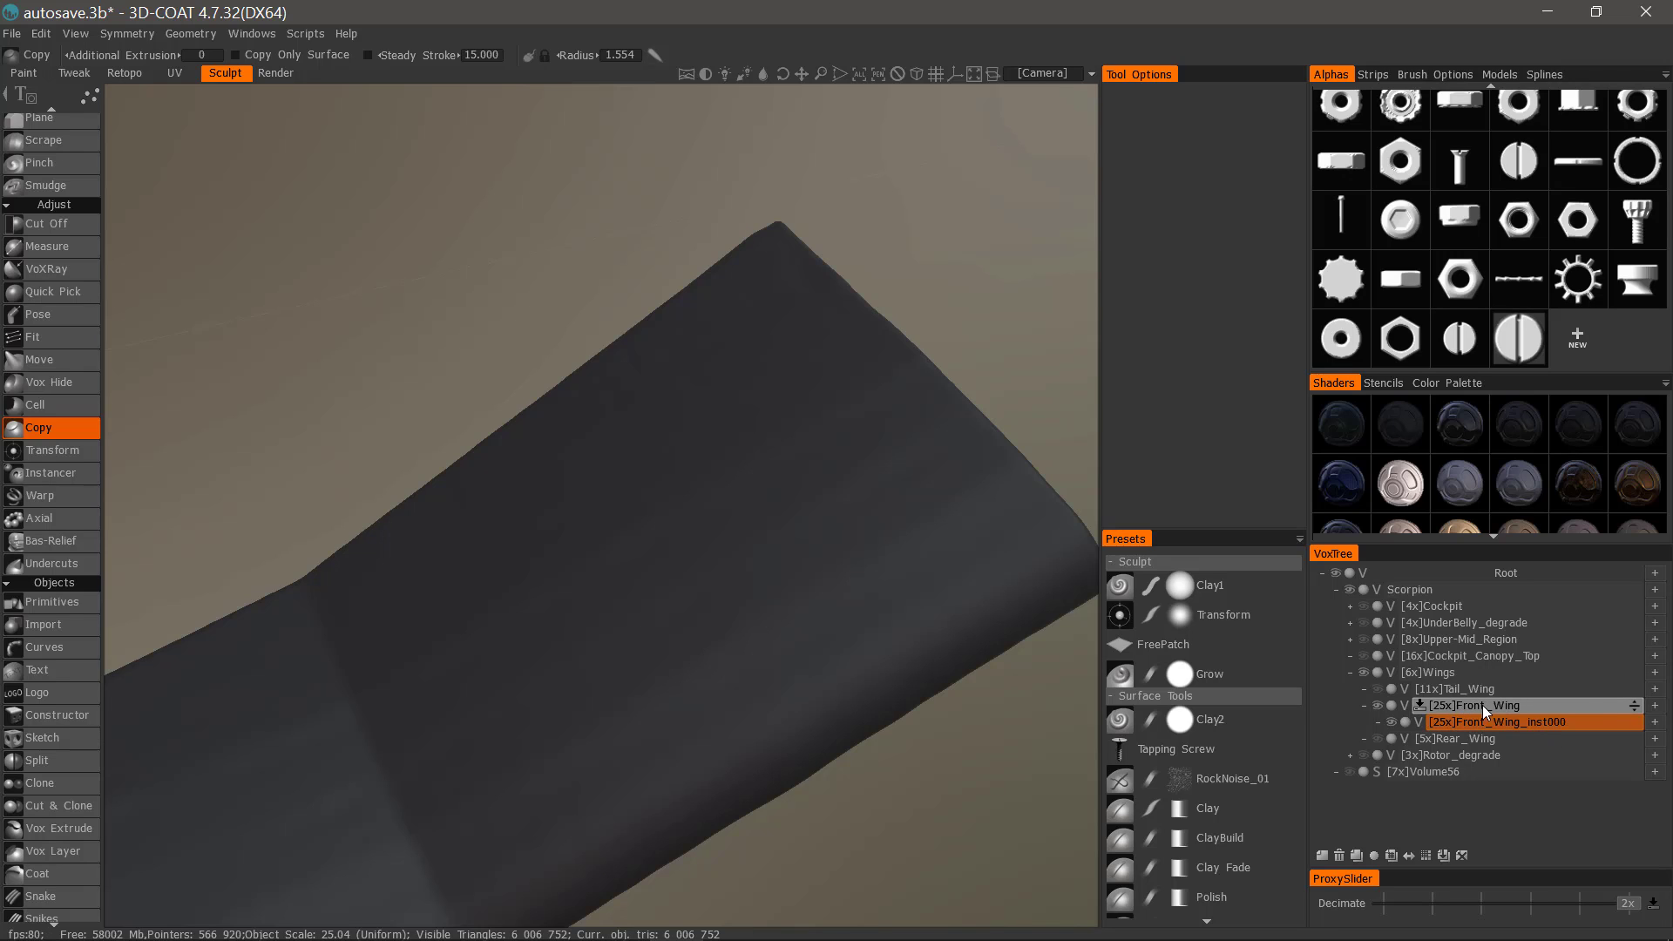
click(1656, 706)
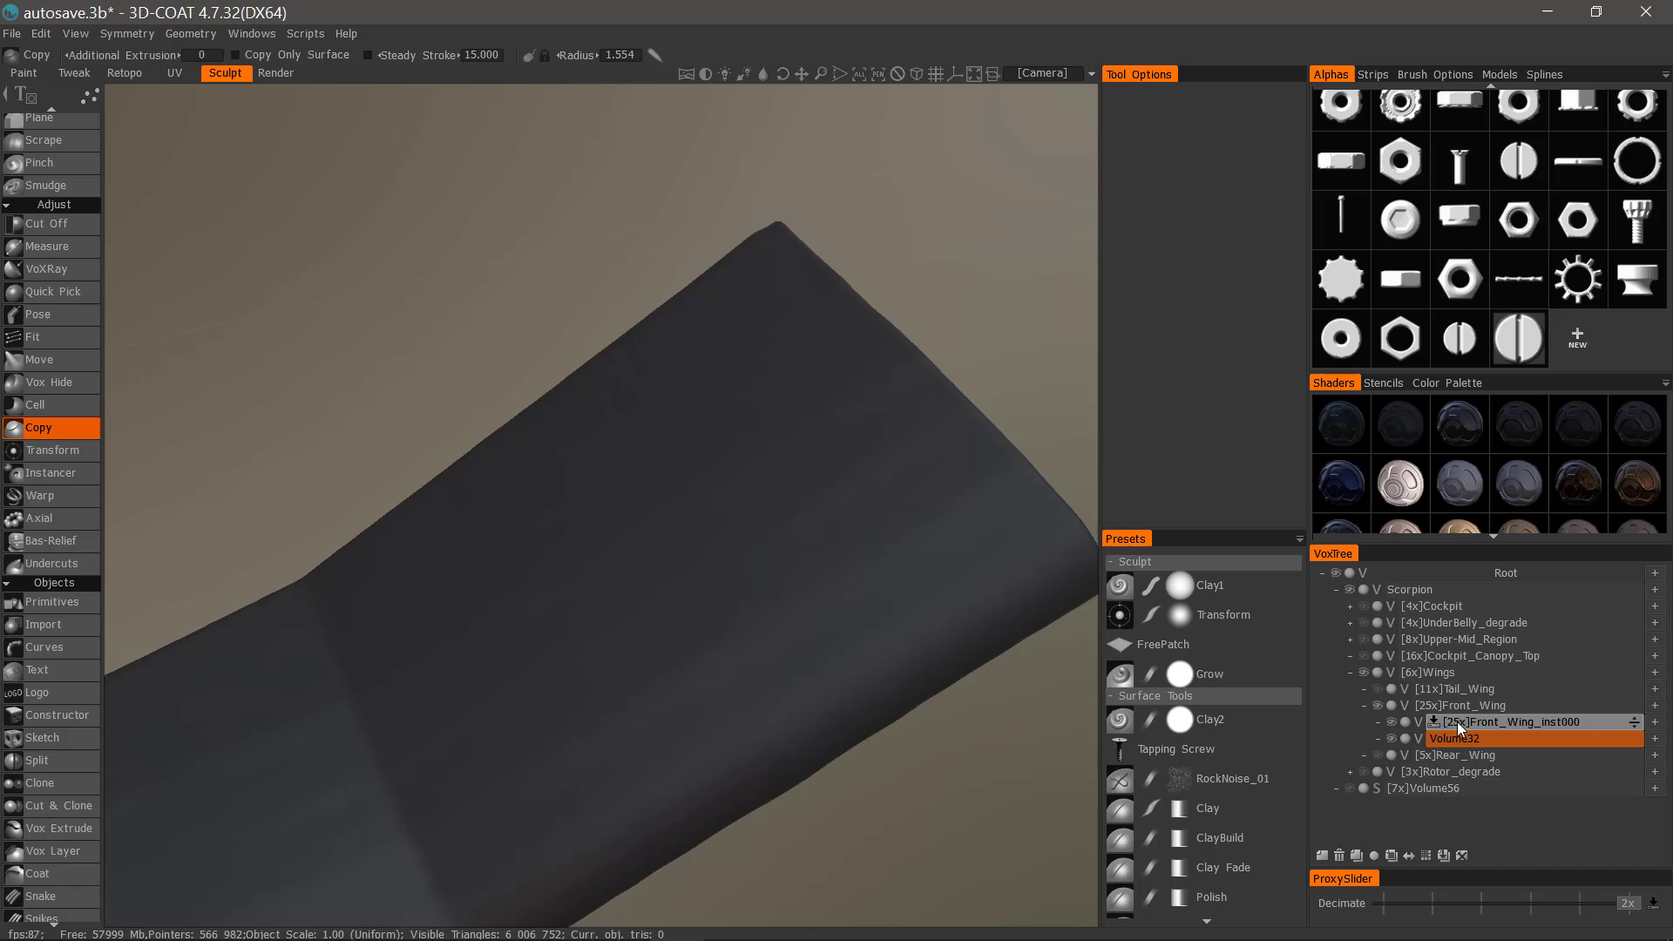
click(1491, 721)
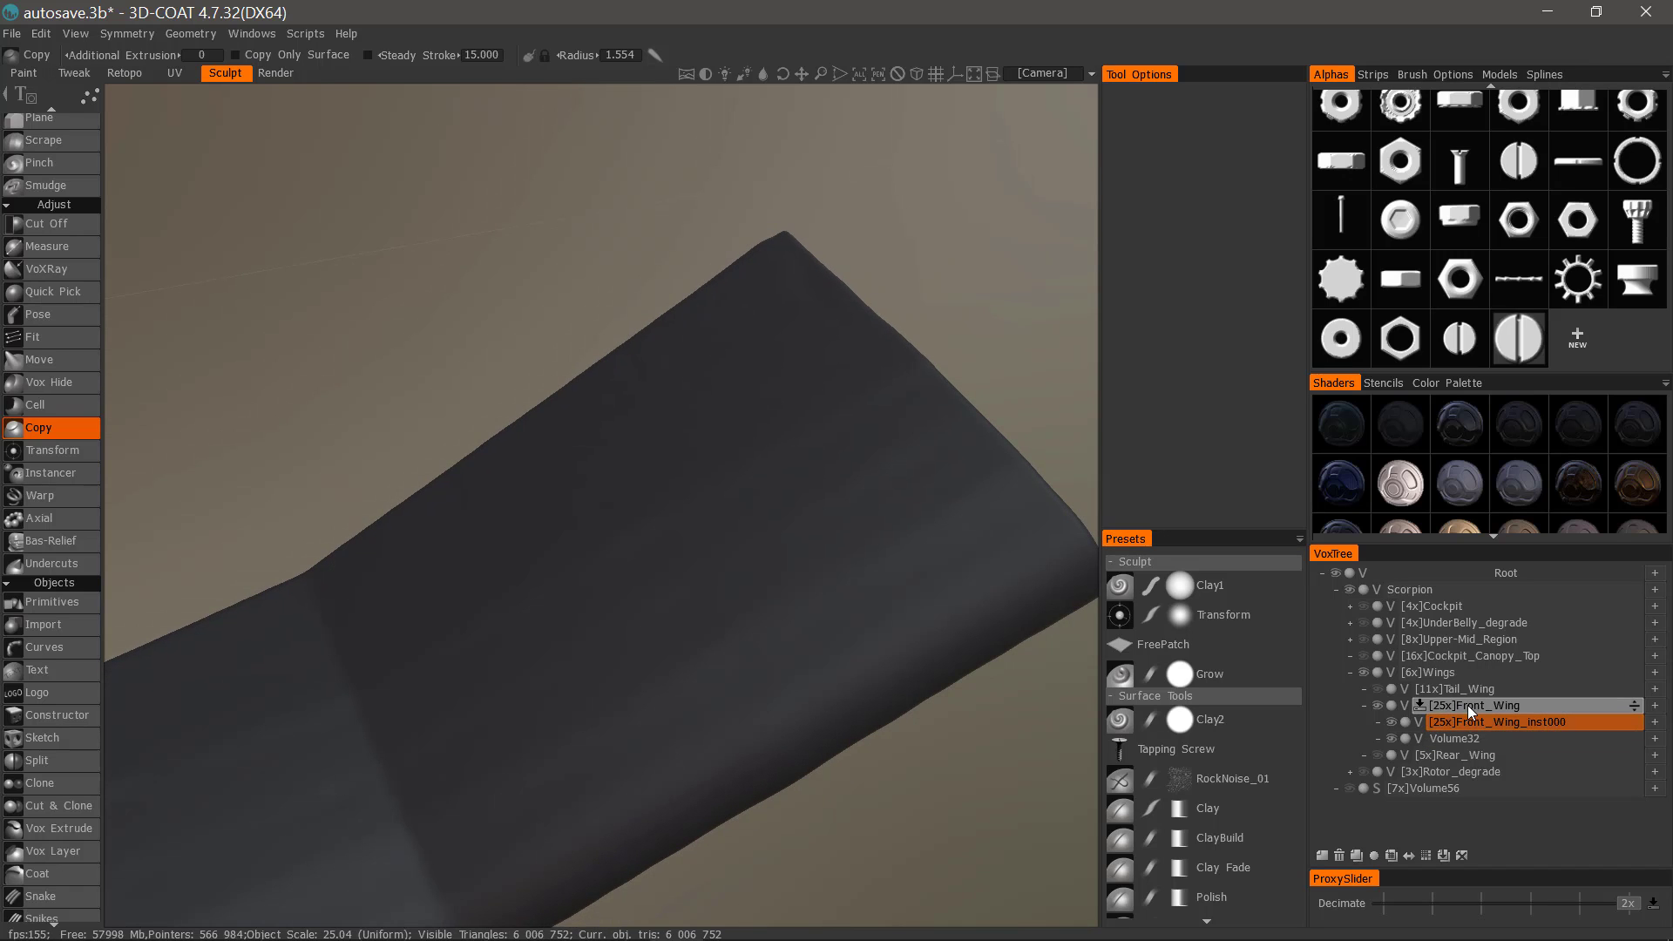
click(1459, 738)
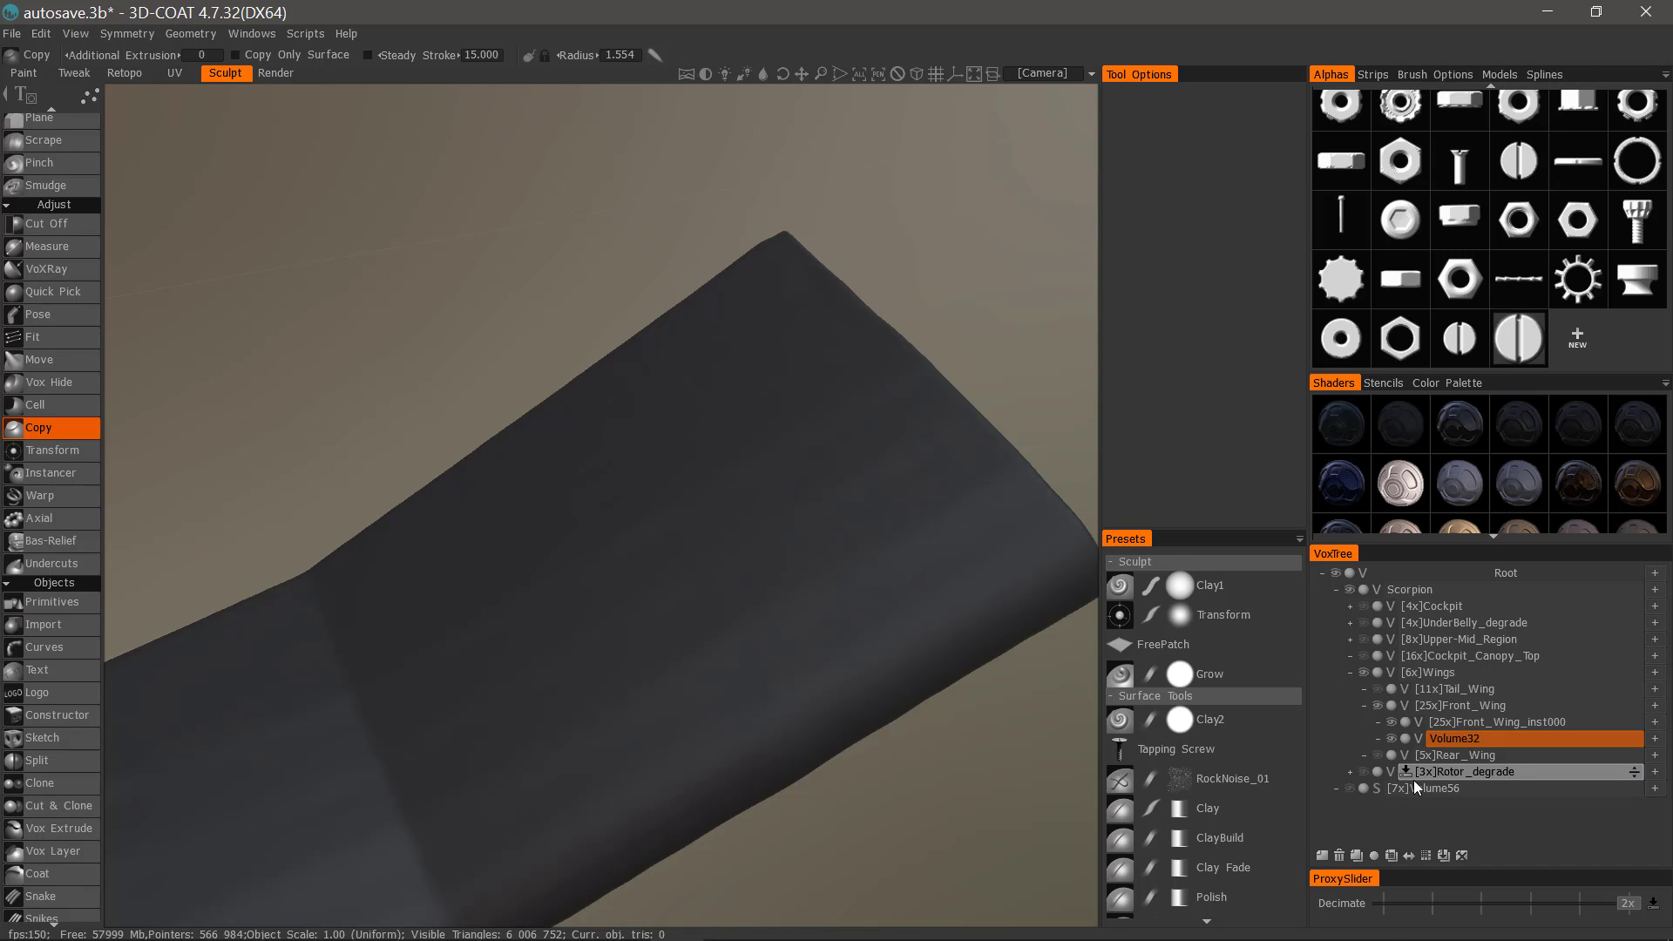
Increase the new layer's resolution to 32x and assign it a gold-bronze metal shader.
click(1425, 858)
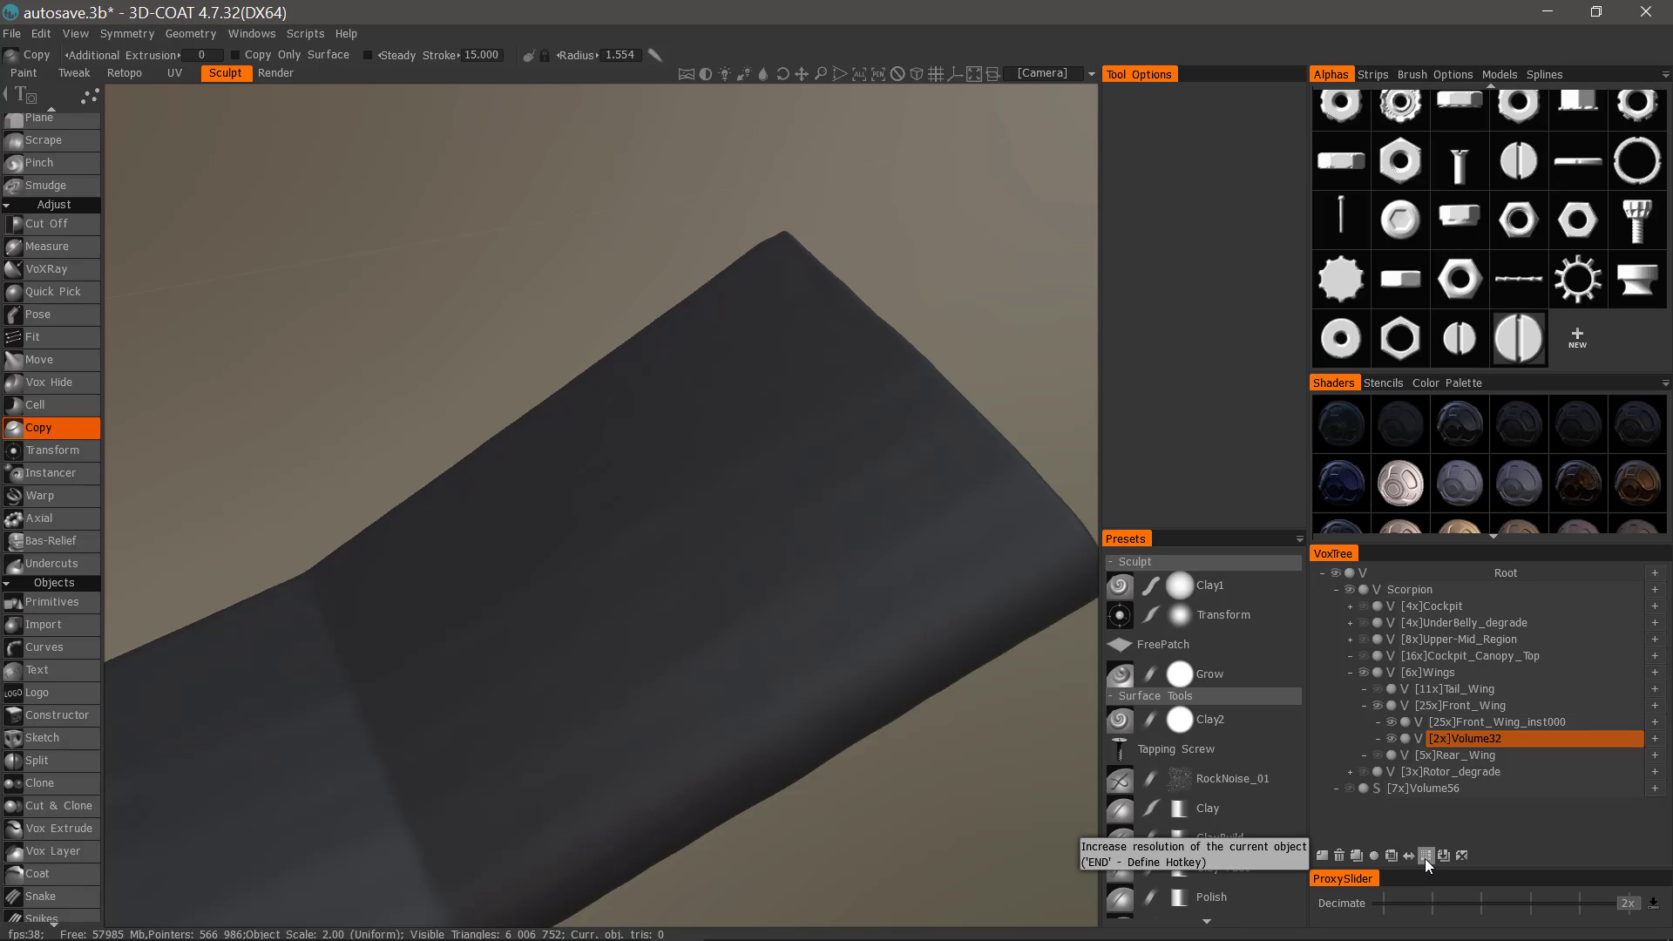
click(1425, 857)
click(1425, 859)
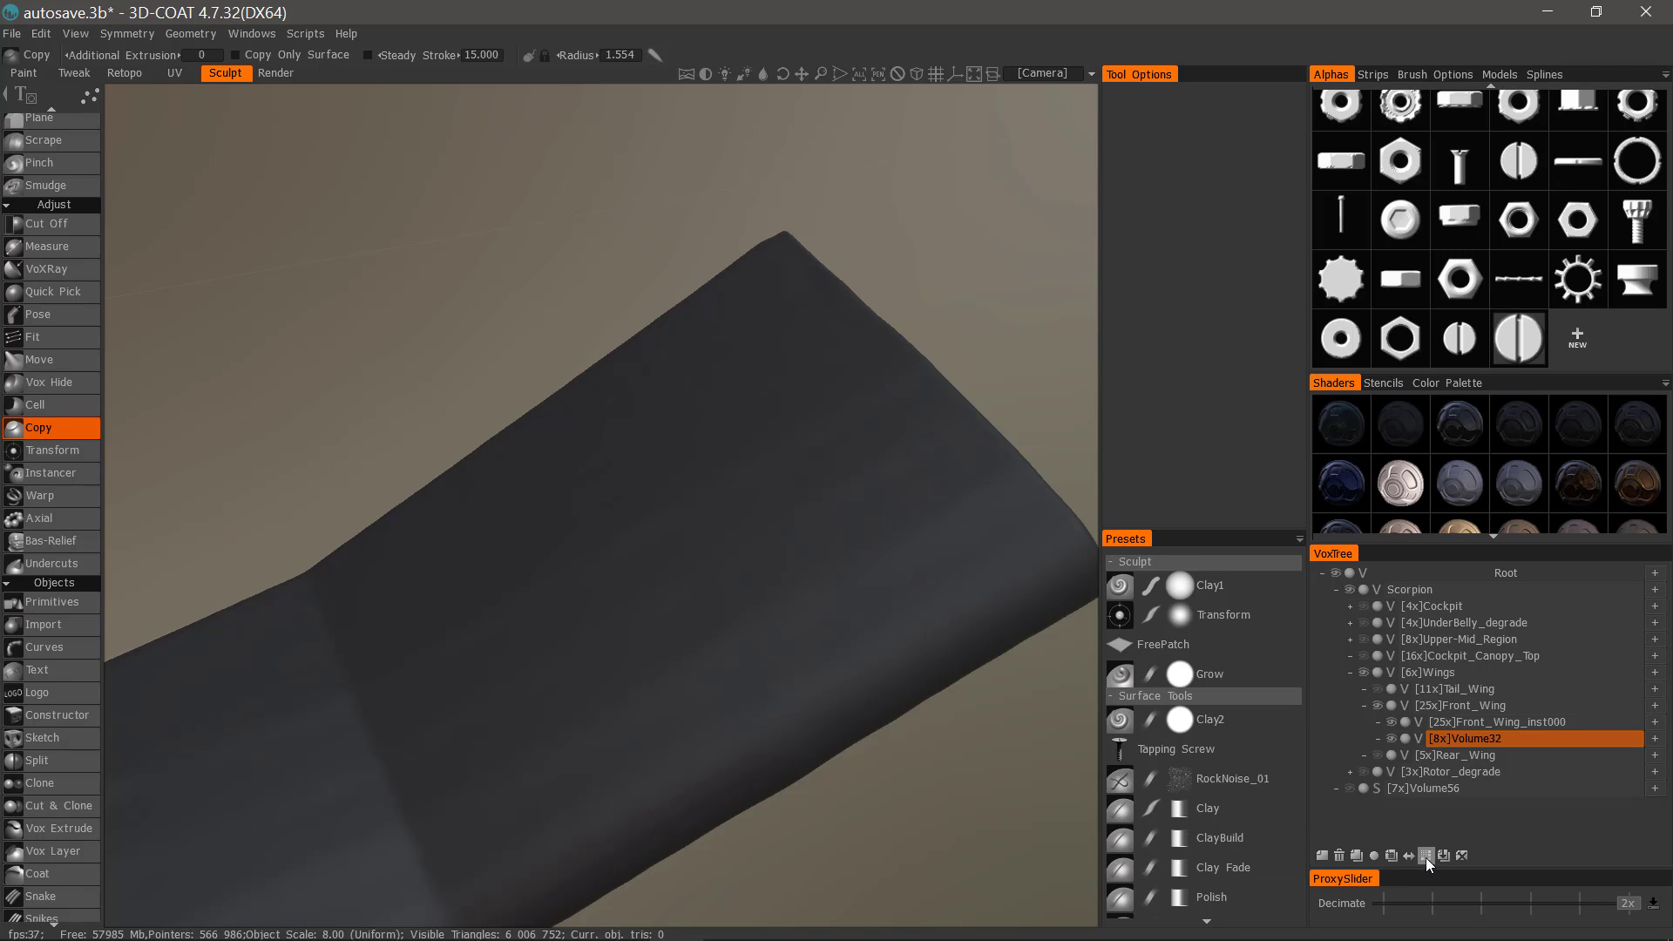
click(1425, 857)
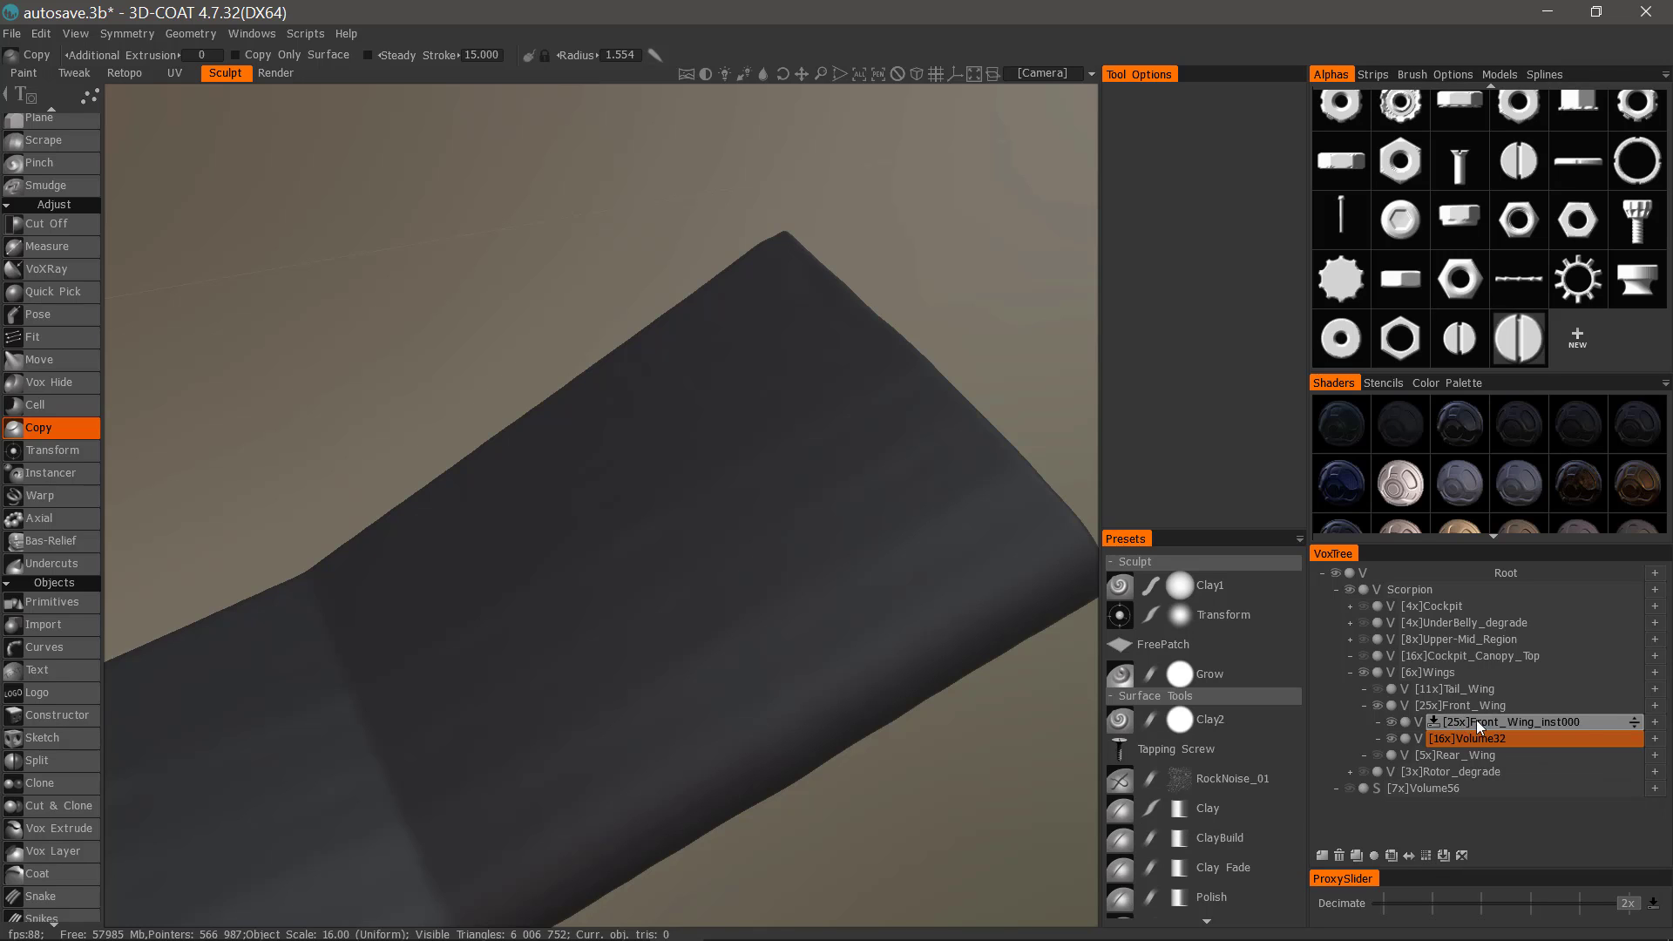
click(1426, 855)
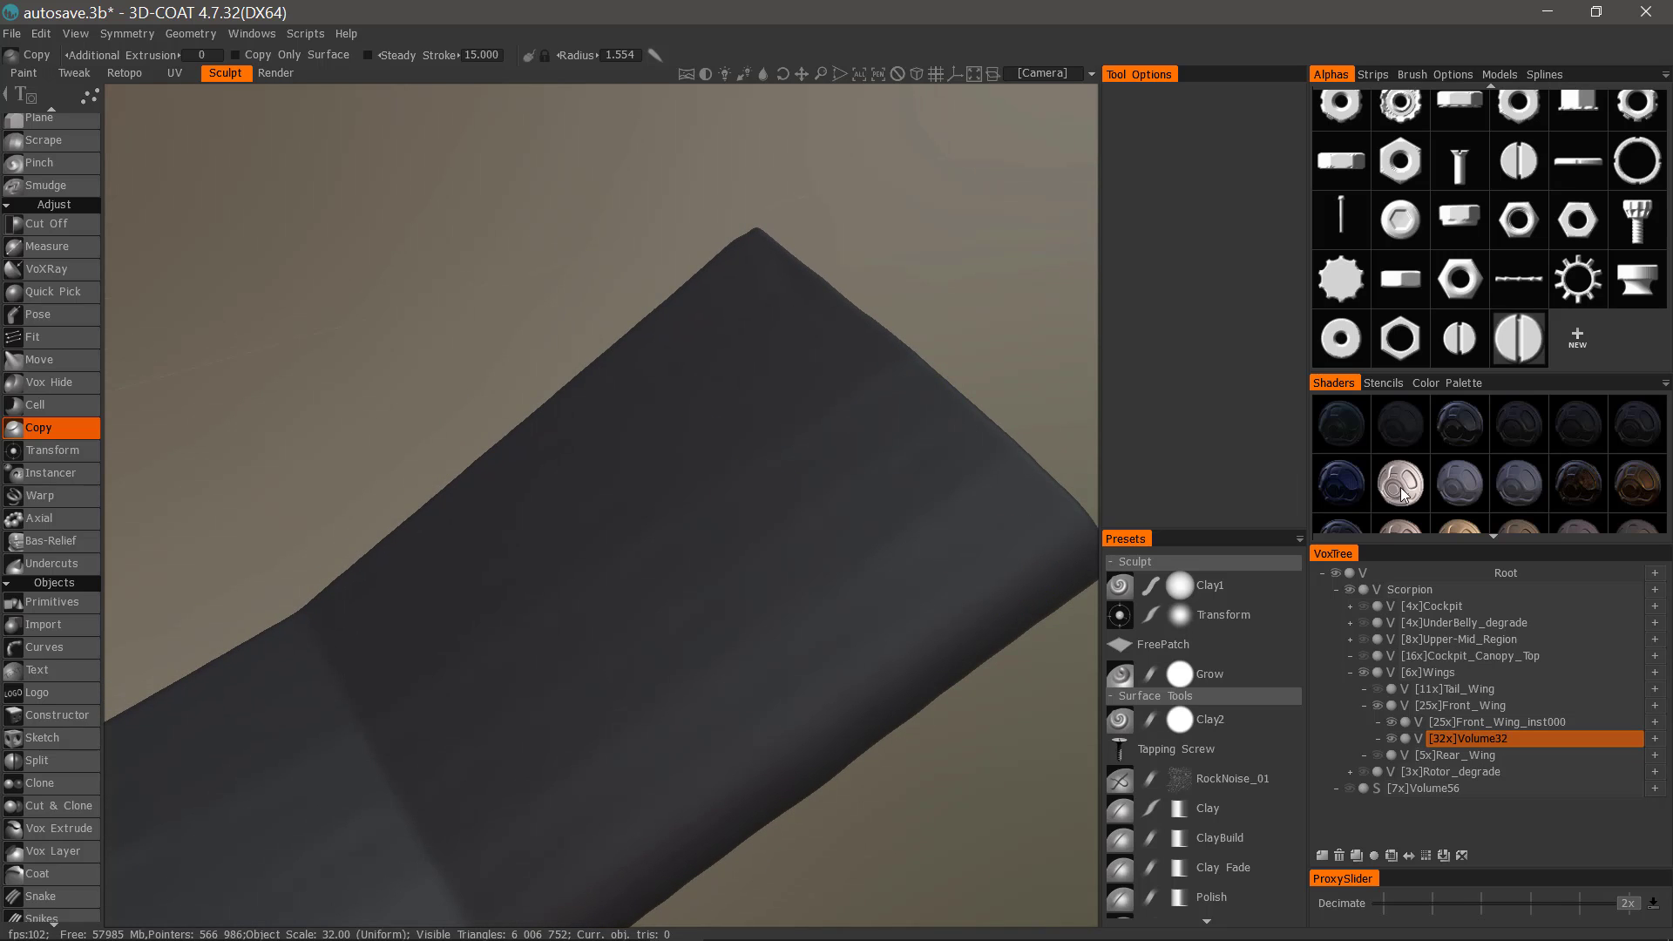
scroll(1458, 495, down, 1)
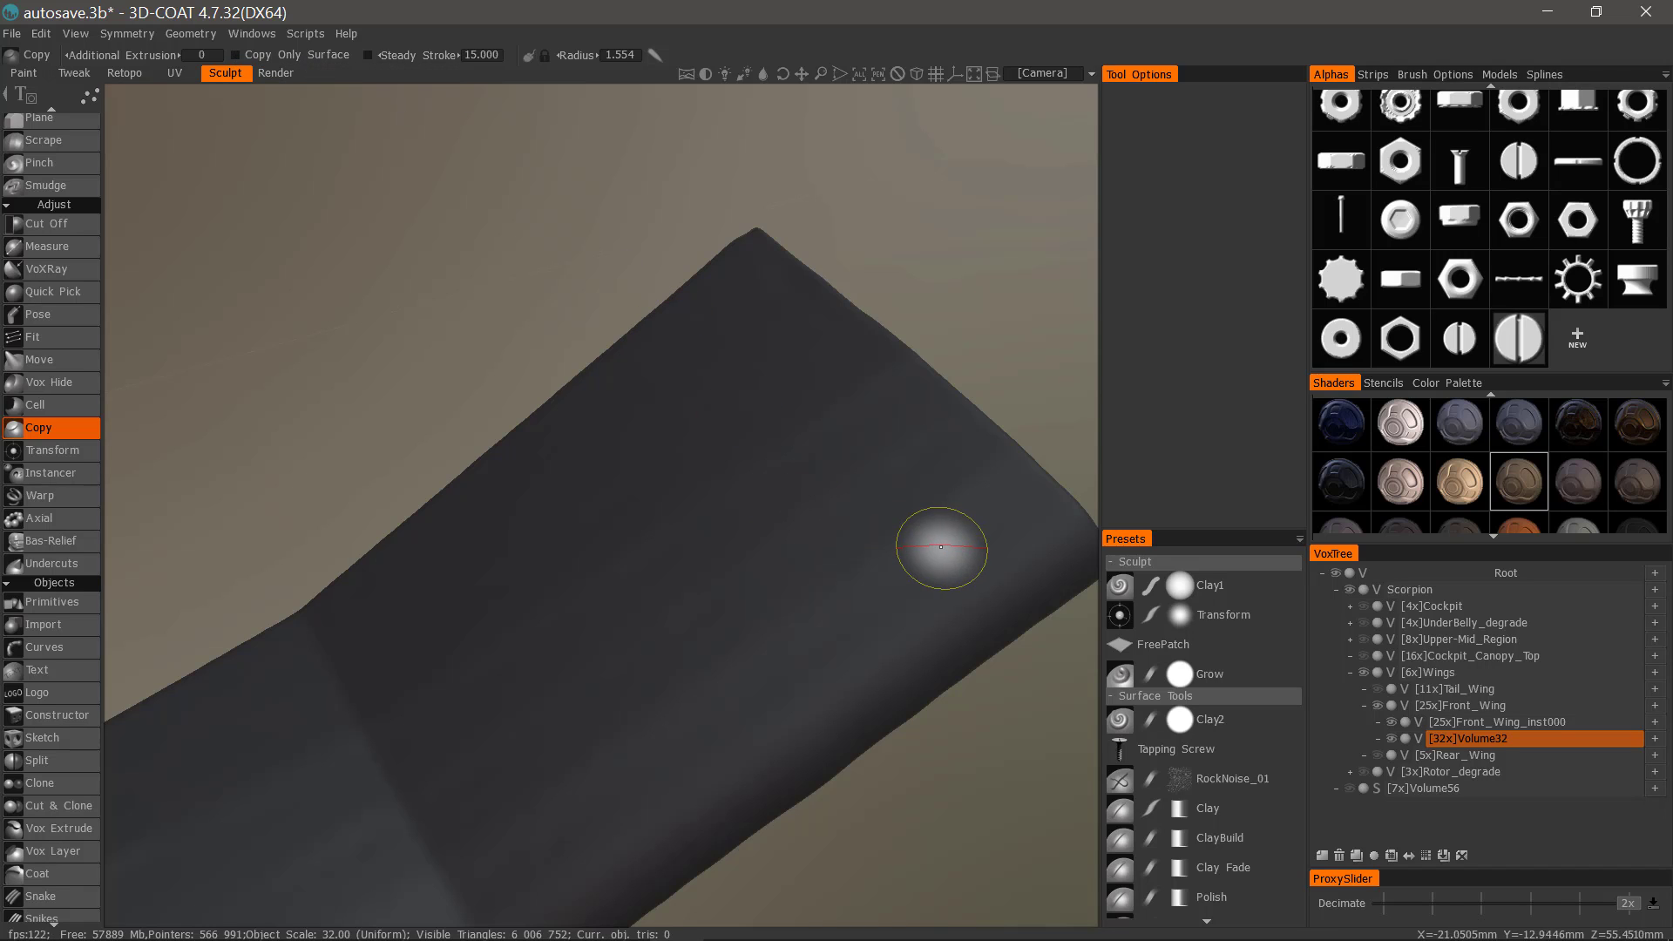
Copy a round patch of the front wing near its tip into the new layer as a solid volume.
mouse_move(1086, 575)
alt+mouse_down()
mouse_move(1072, 535)
mouse_move(760, 598)
alt+mouse_up()
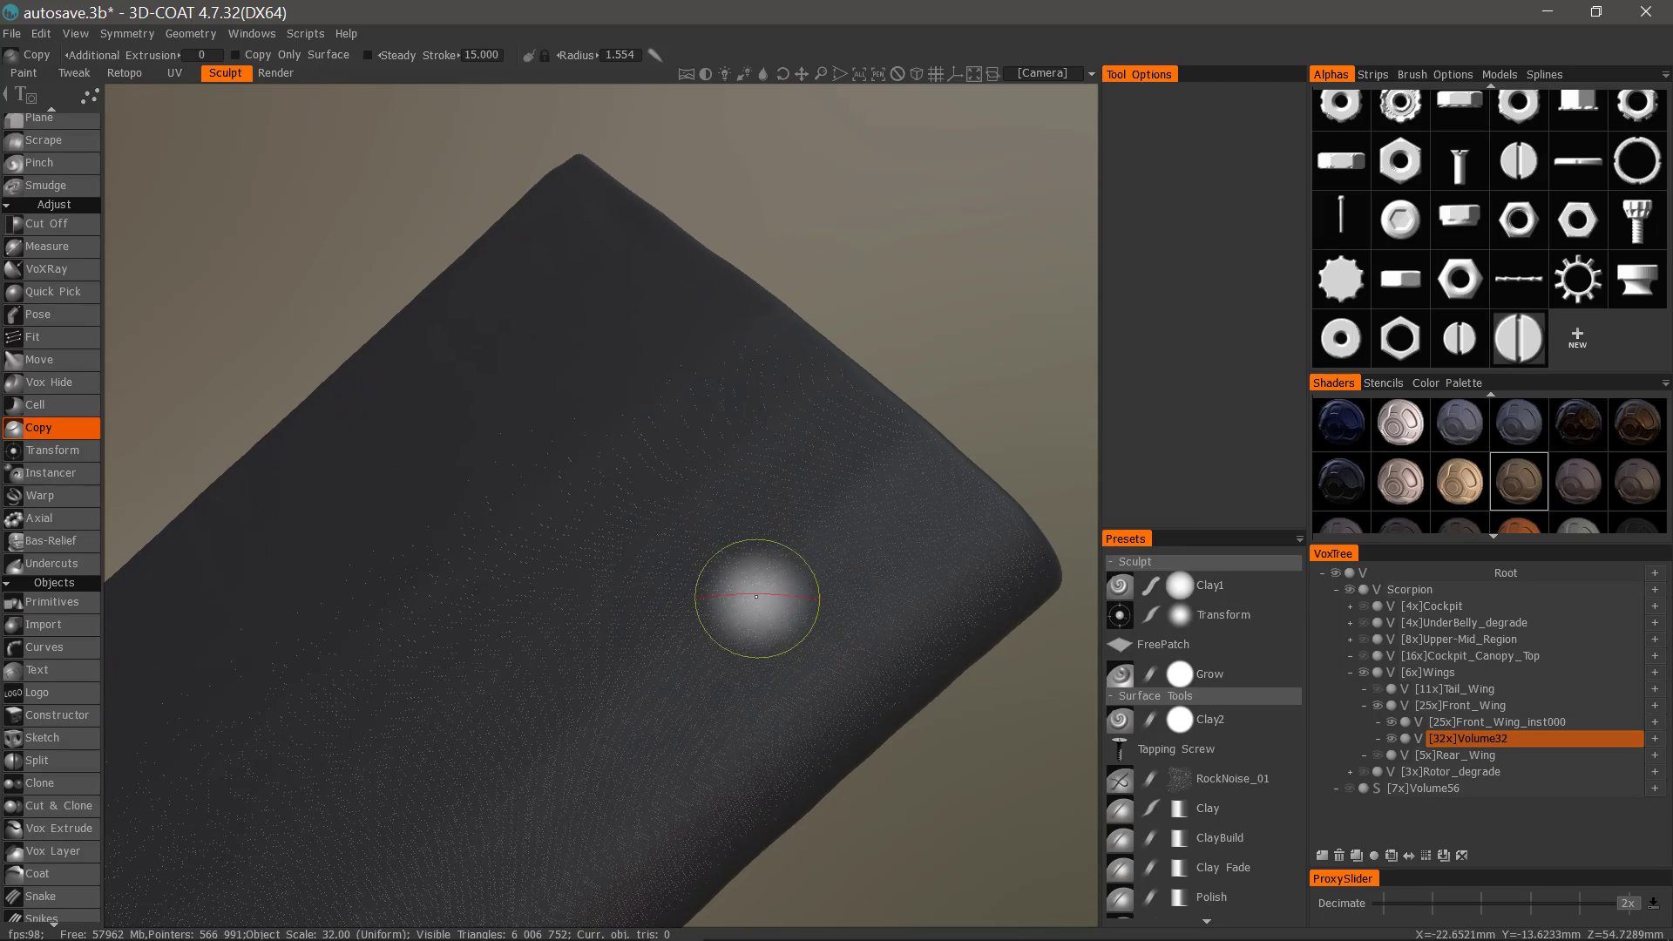
click(815, 547)
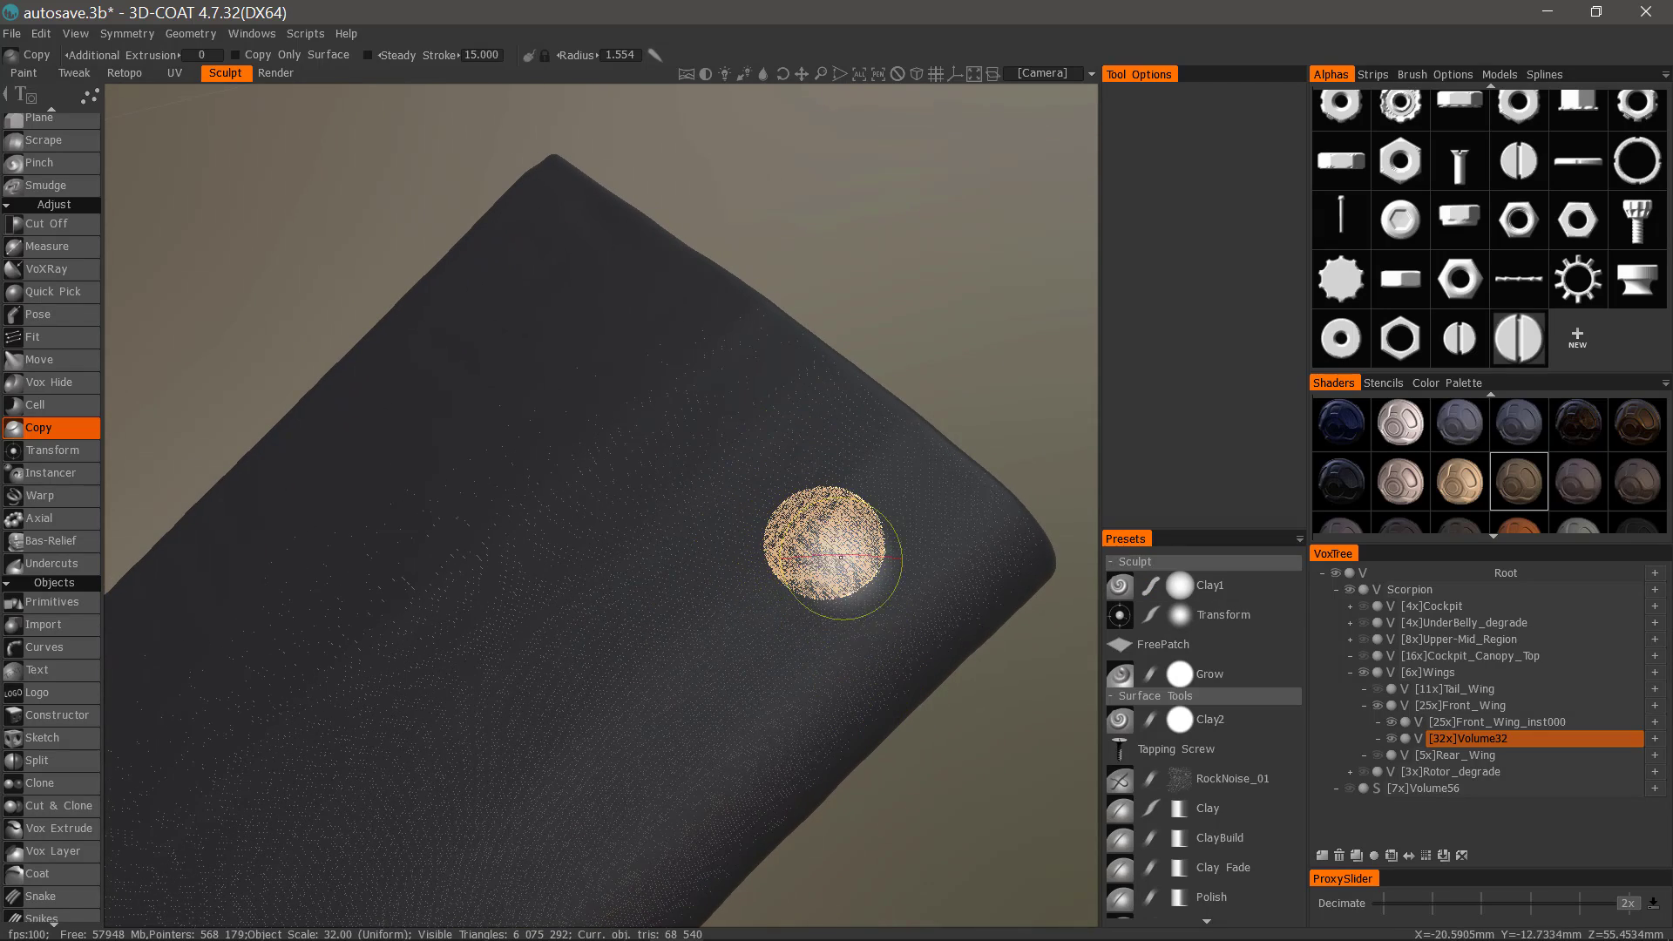
alt+drag(1046, 649, 902, 649)
scroll(835, 640, up, 4)
right_drag(706, 673, 575, 697)
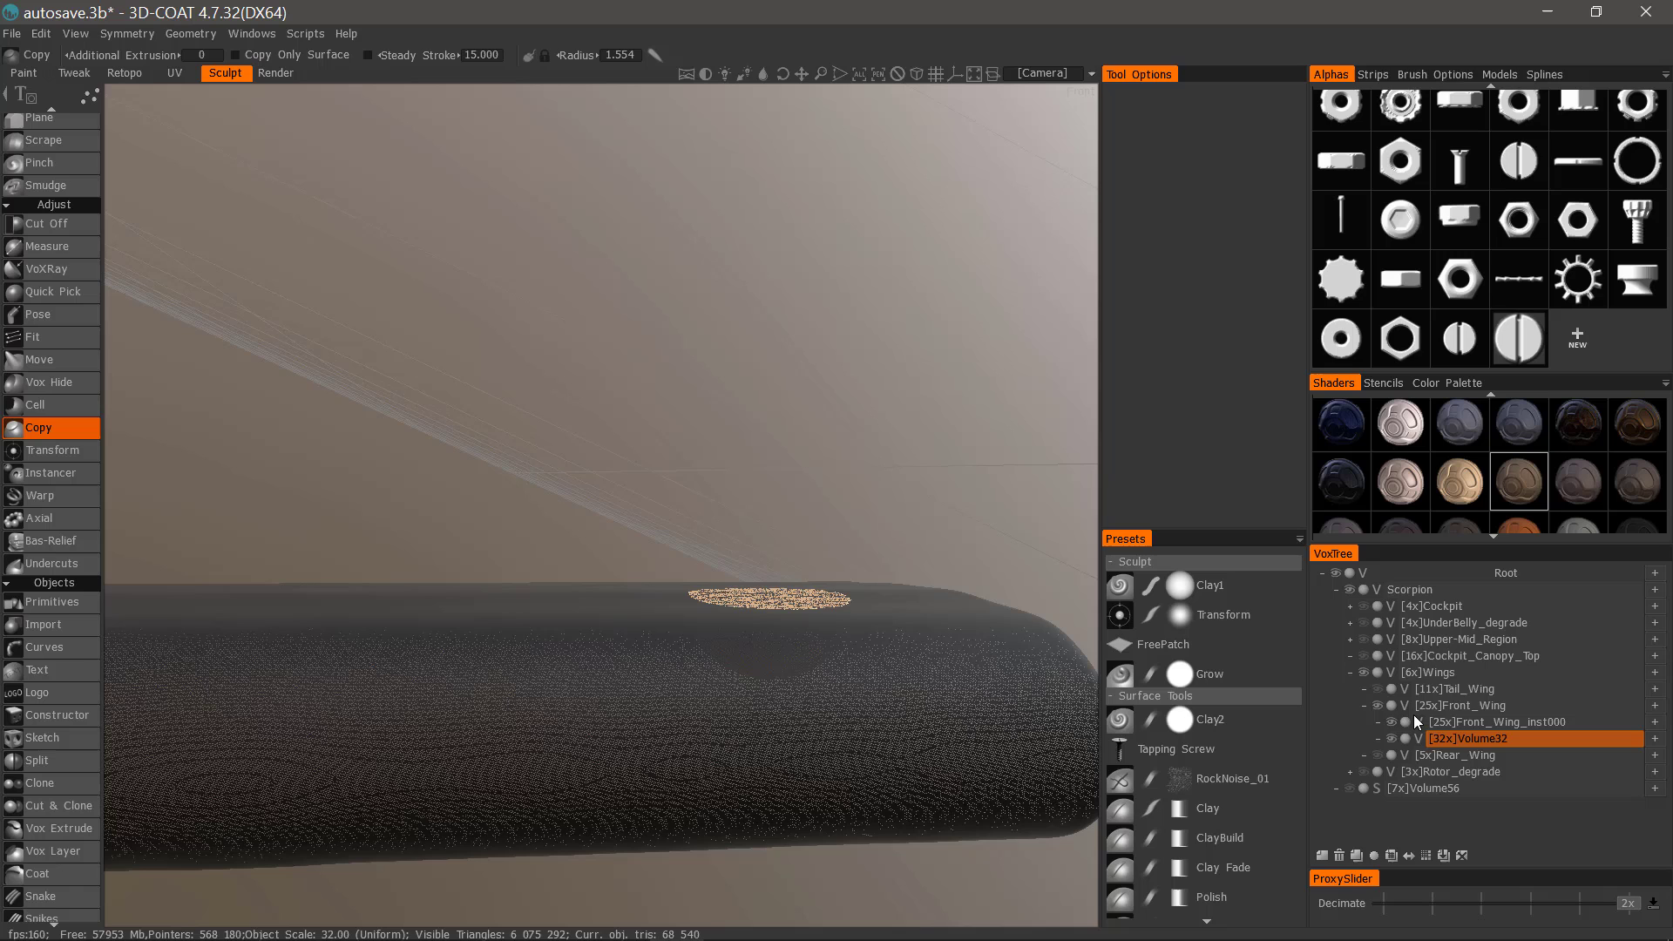
Ghost the front wing and examine the copied volume's shape and depth inside it from the side and above.
click(1391, 706)
click(1405, 738)
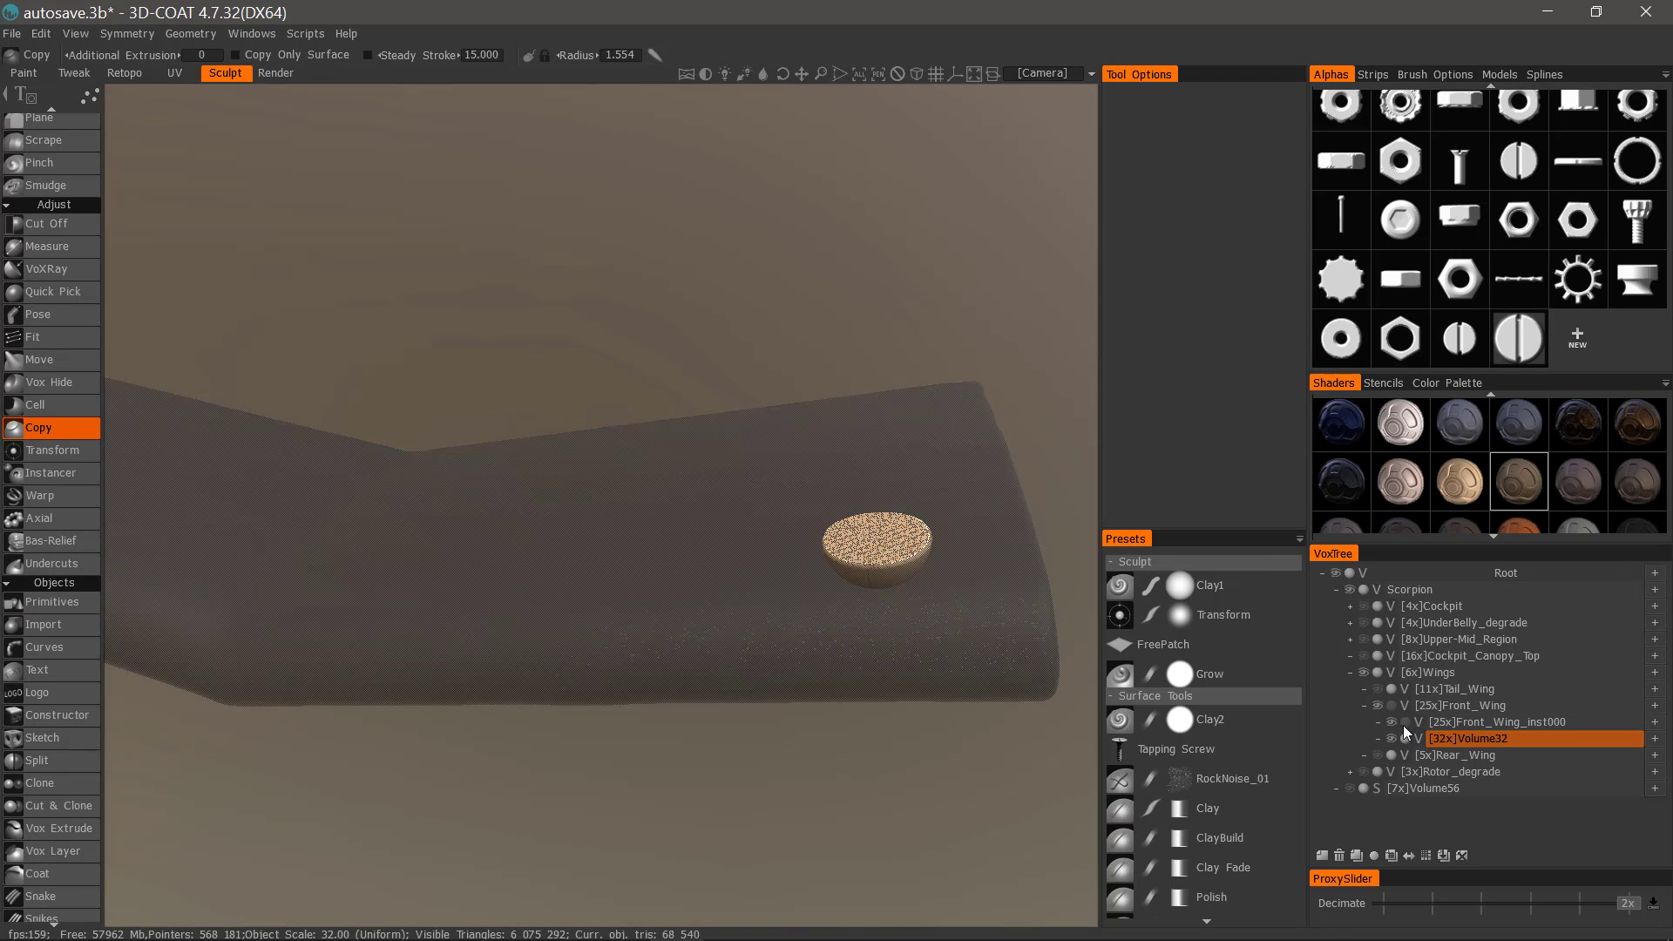
alt+drag(871, 741, 800, 662)
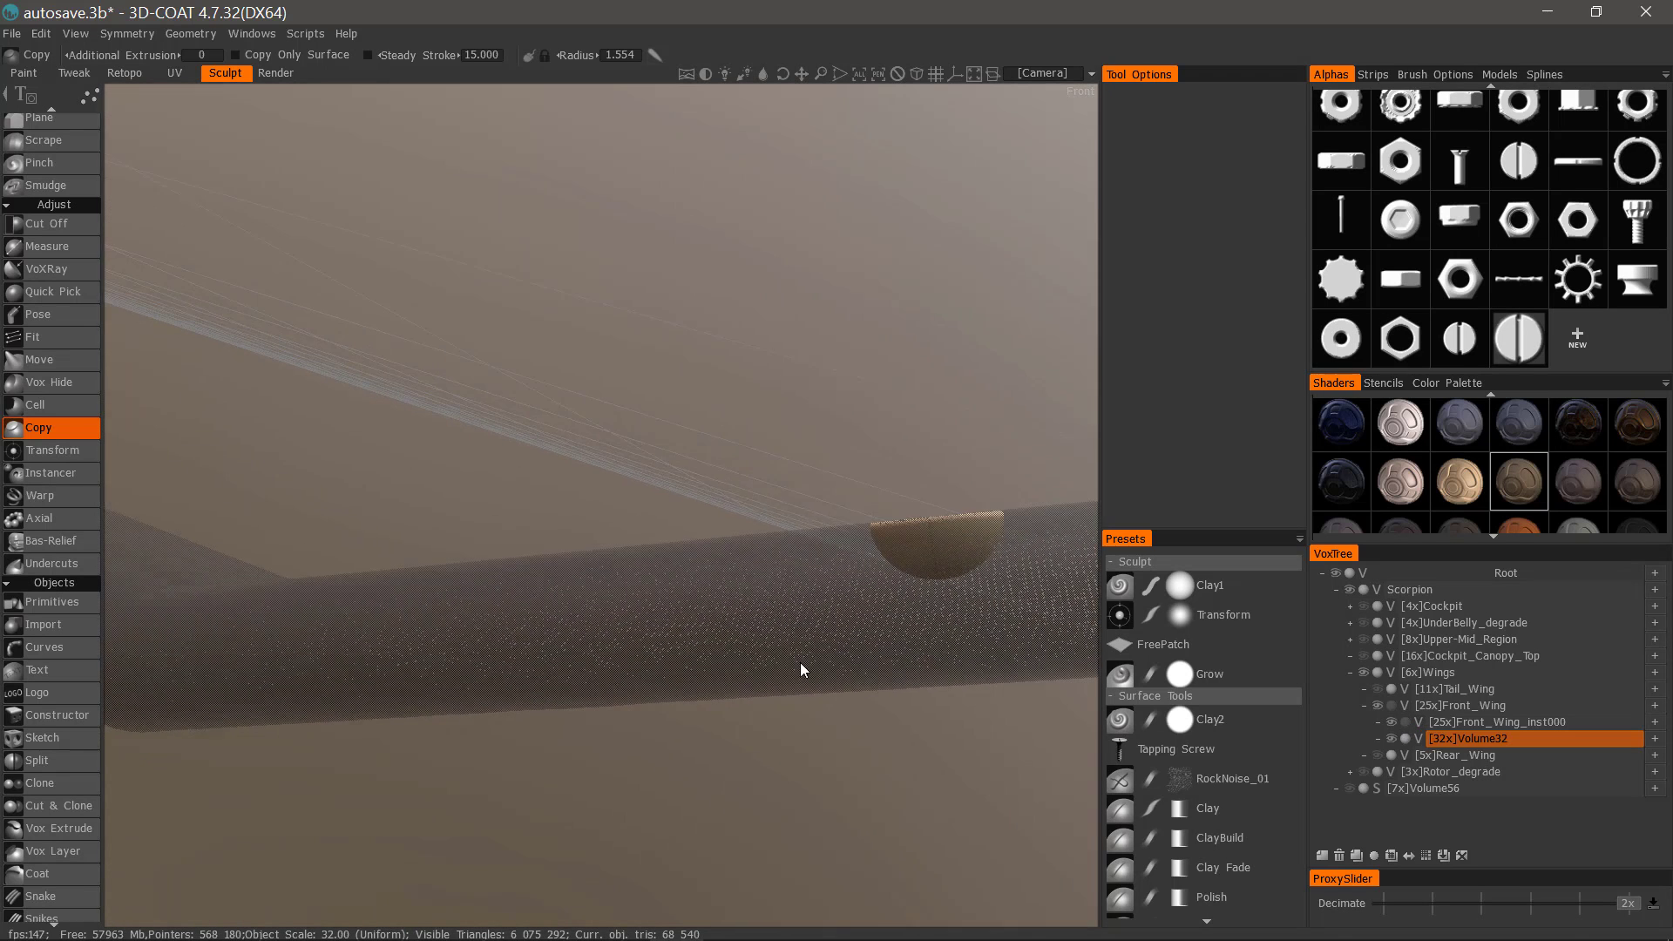
alt+drag(883, 534, 920, 567)
alt+middle_drag(921, 566, 924, 532)
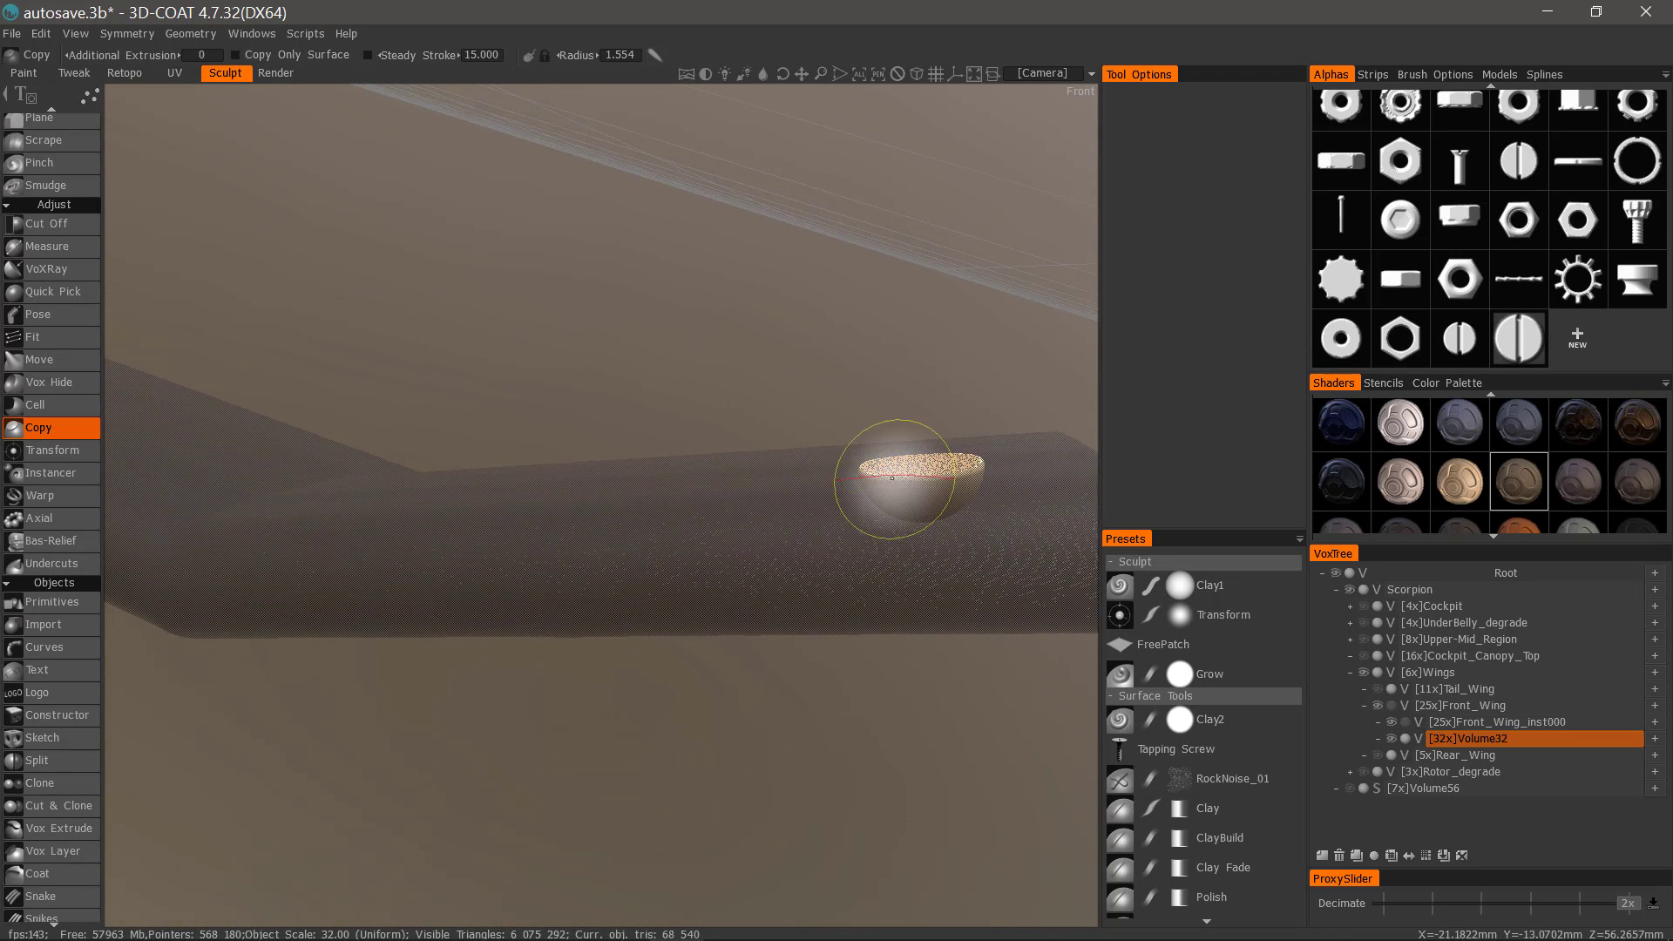
right_drag(917, 485, 876, 597)
alt+drag(876, 596, 873, 634)
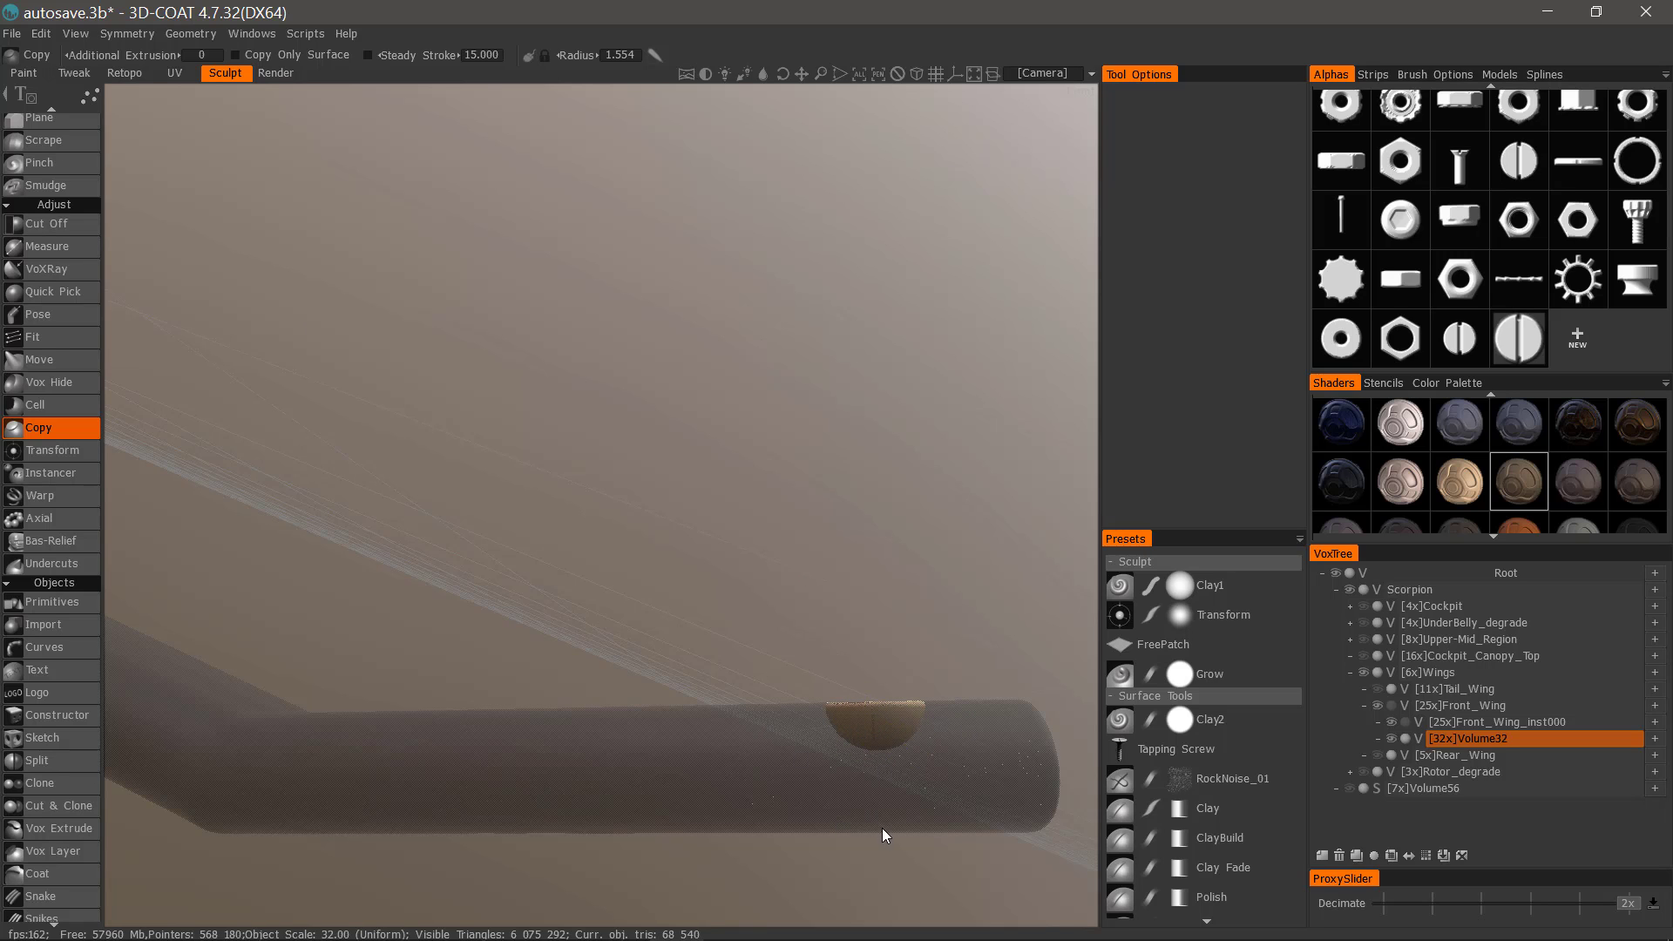
right_drag(882, 835, 523, 176)
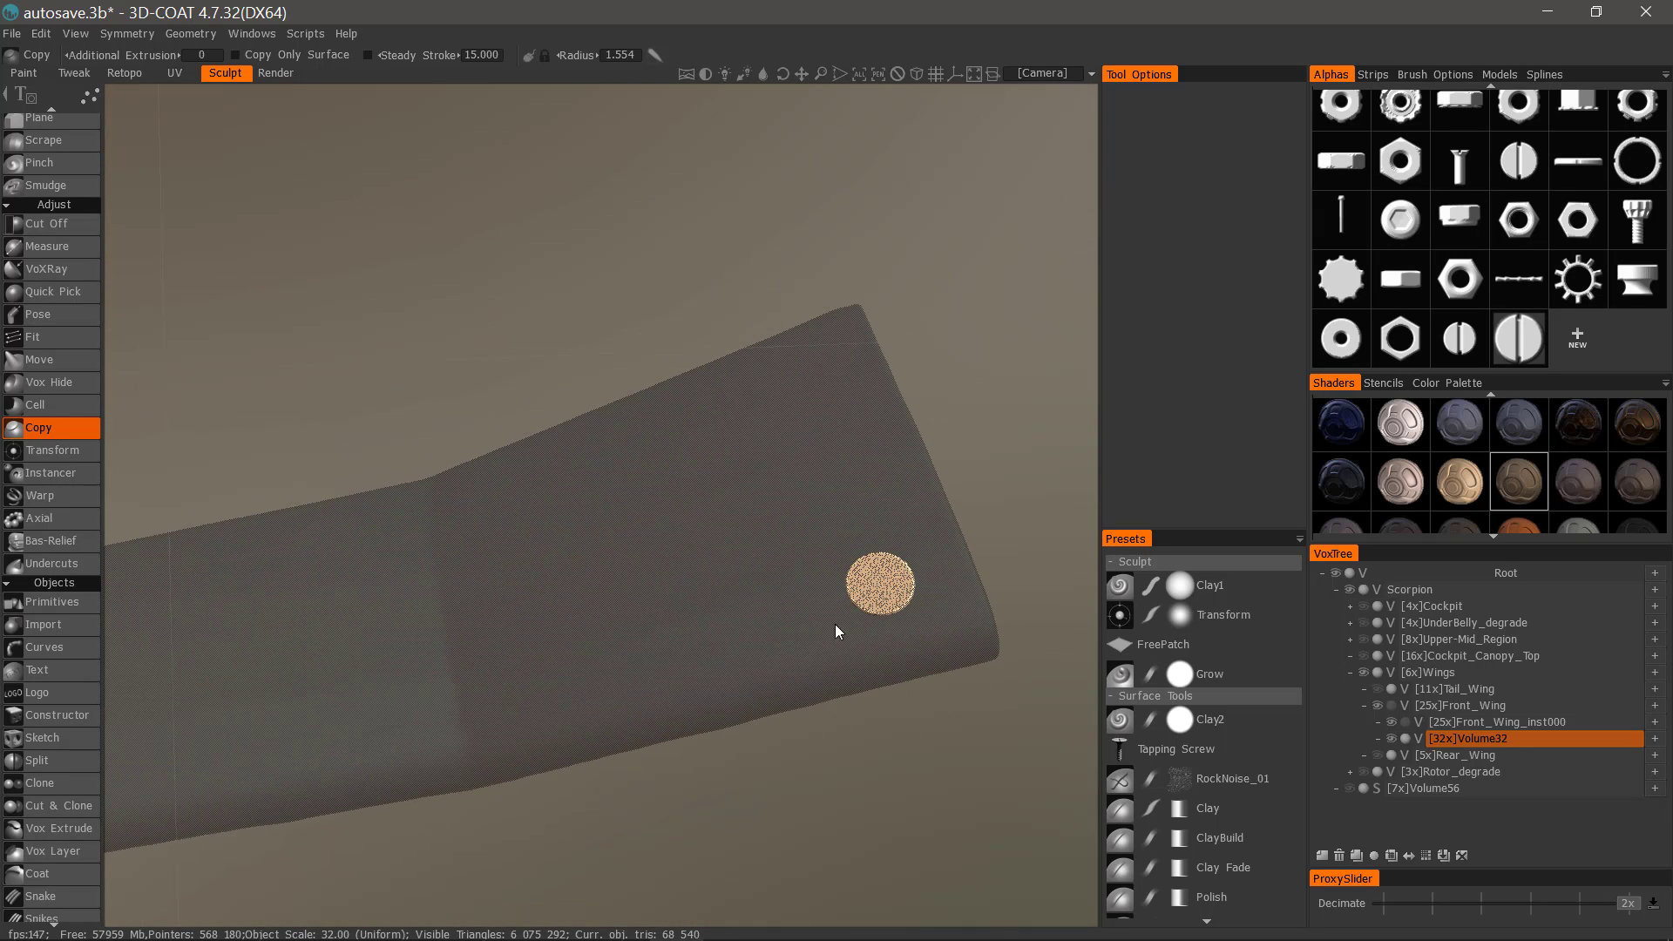
right_drag(835, 624, 962, 652)
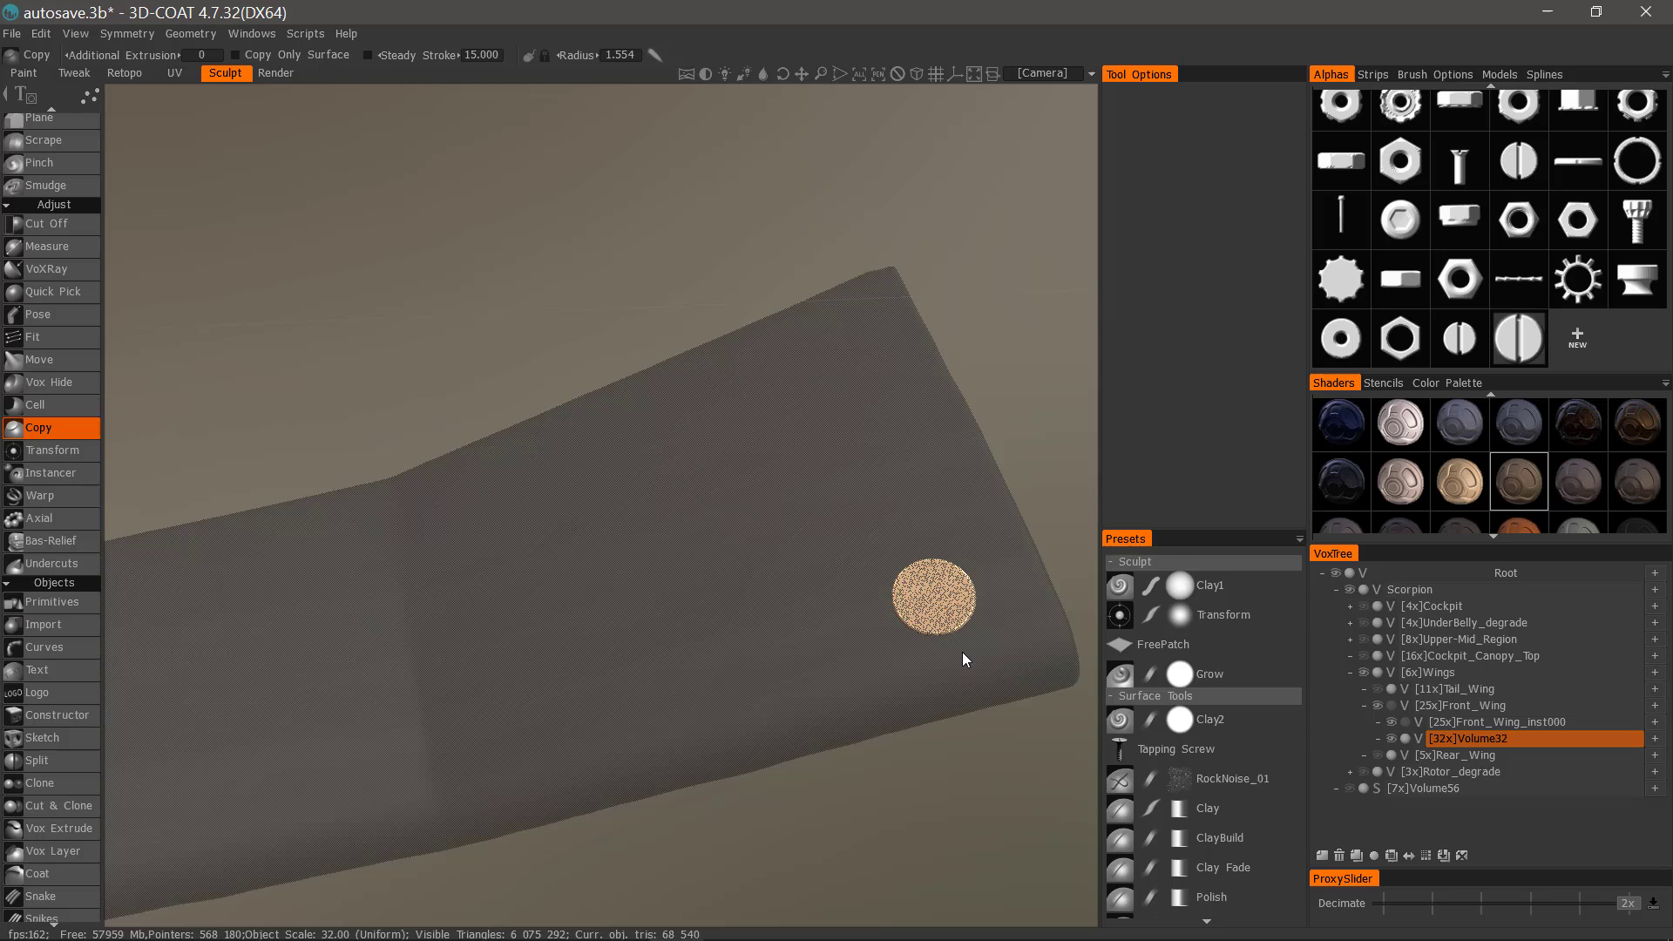
Clear the copied volume from the new layer and enable Copy Only Surface for the Copy tool.
click(1462, 858)
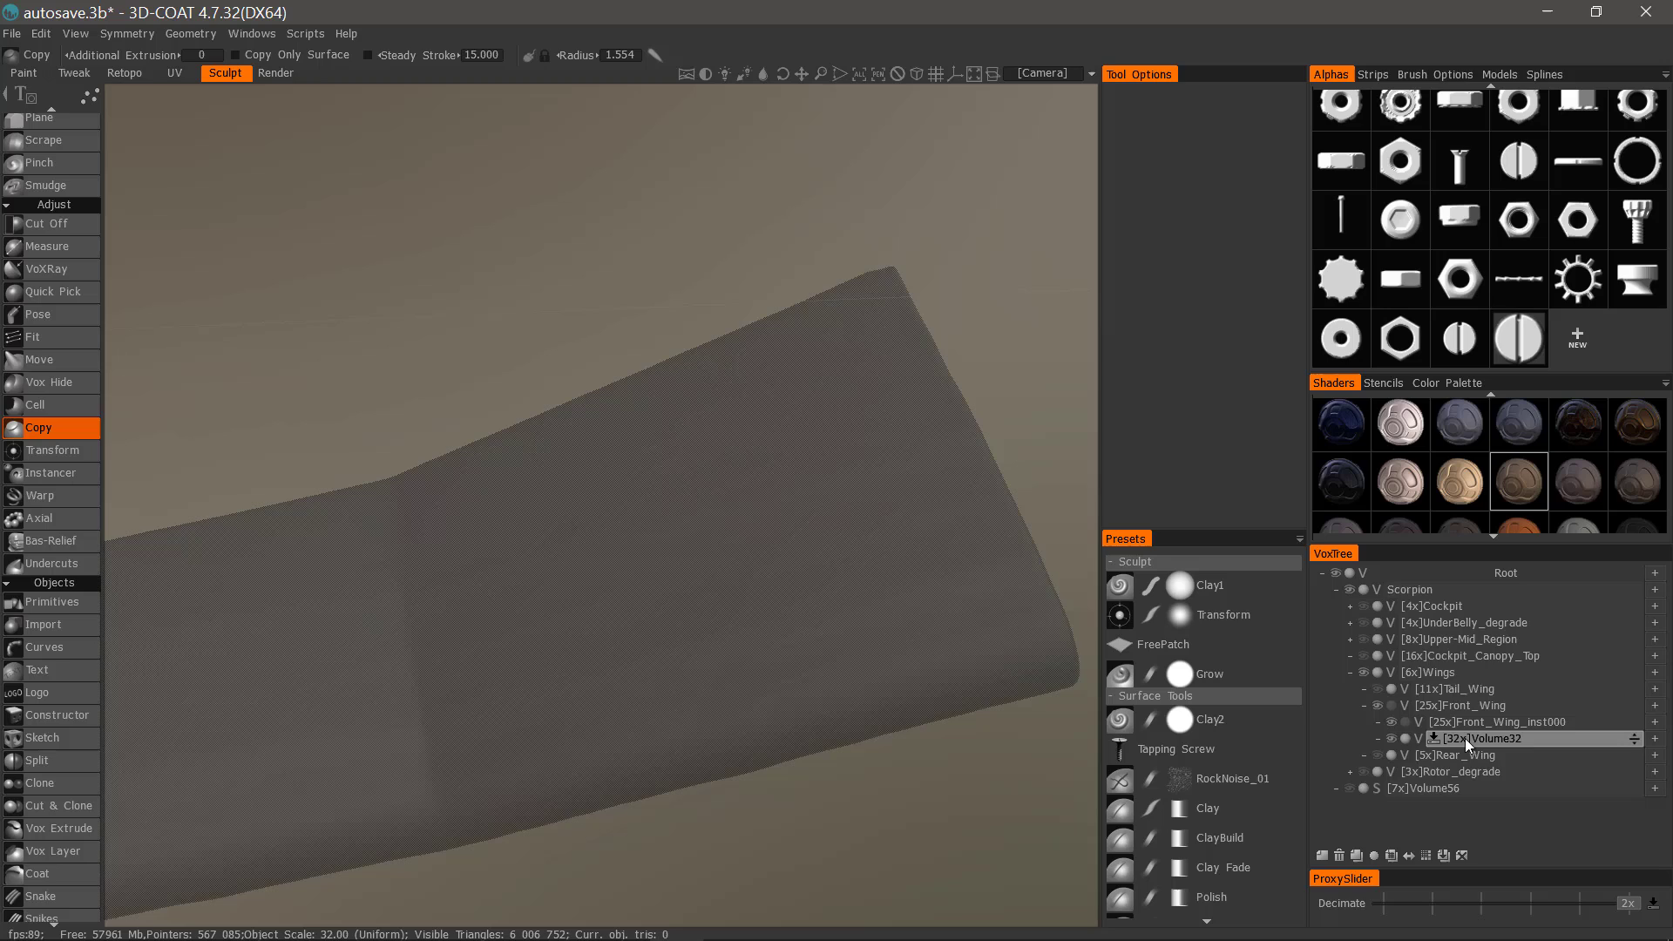
drag(1461, 796, 1463, 855)
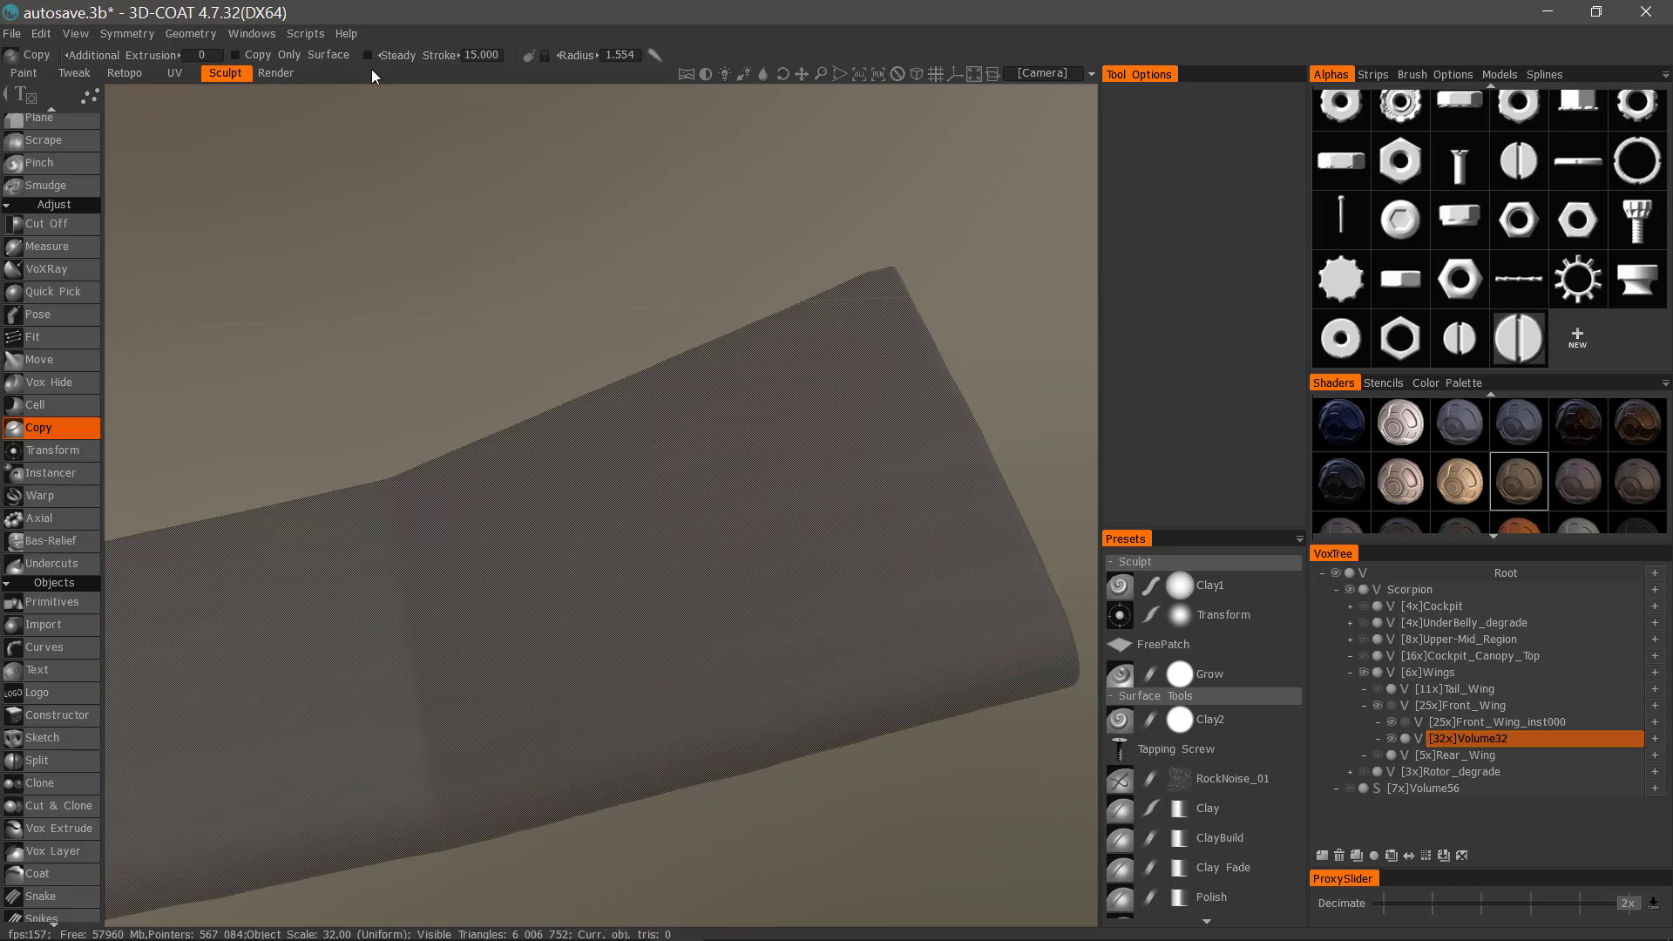
click(242, 55)
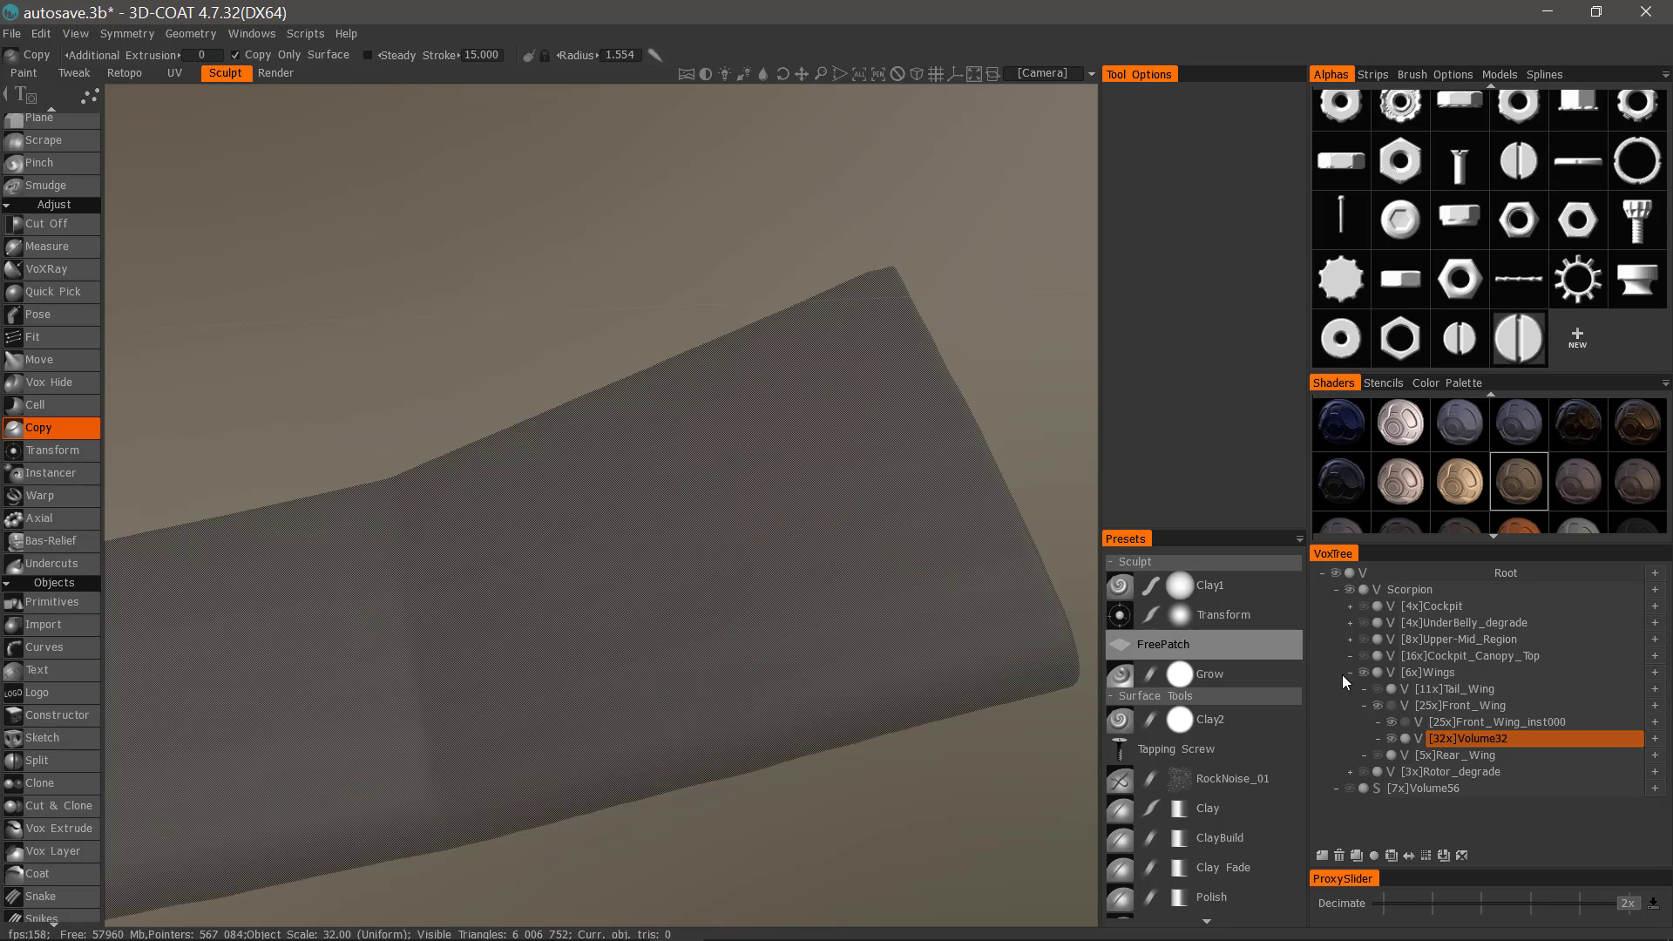
Unghost the front wing and copy a thin, round surface patch near the wingtip into the 32x layer.
click(1407, 735)
middle_drag(989, 515, 1030, 516)
alt+drag(1030, 516, 967, 577)
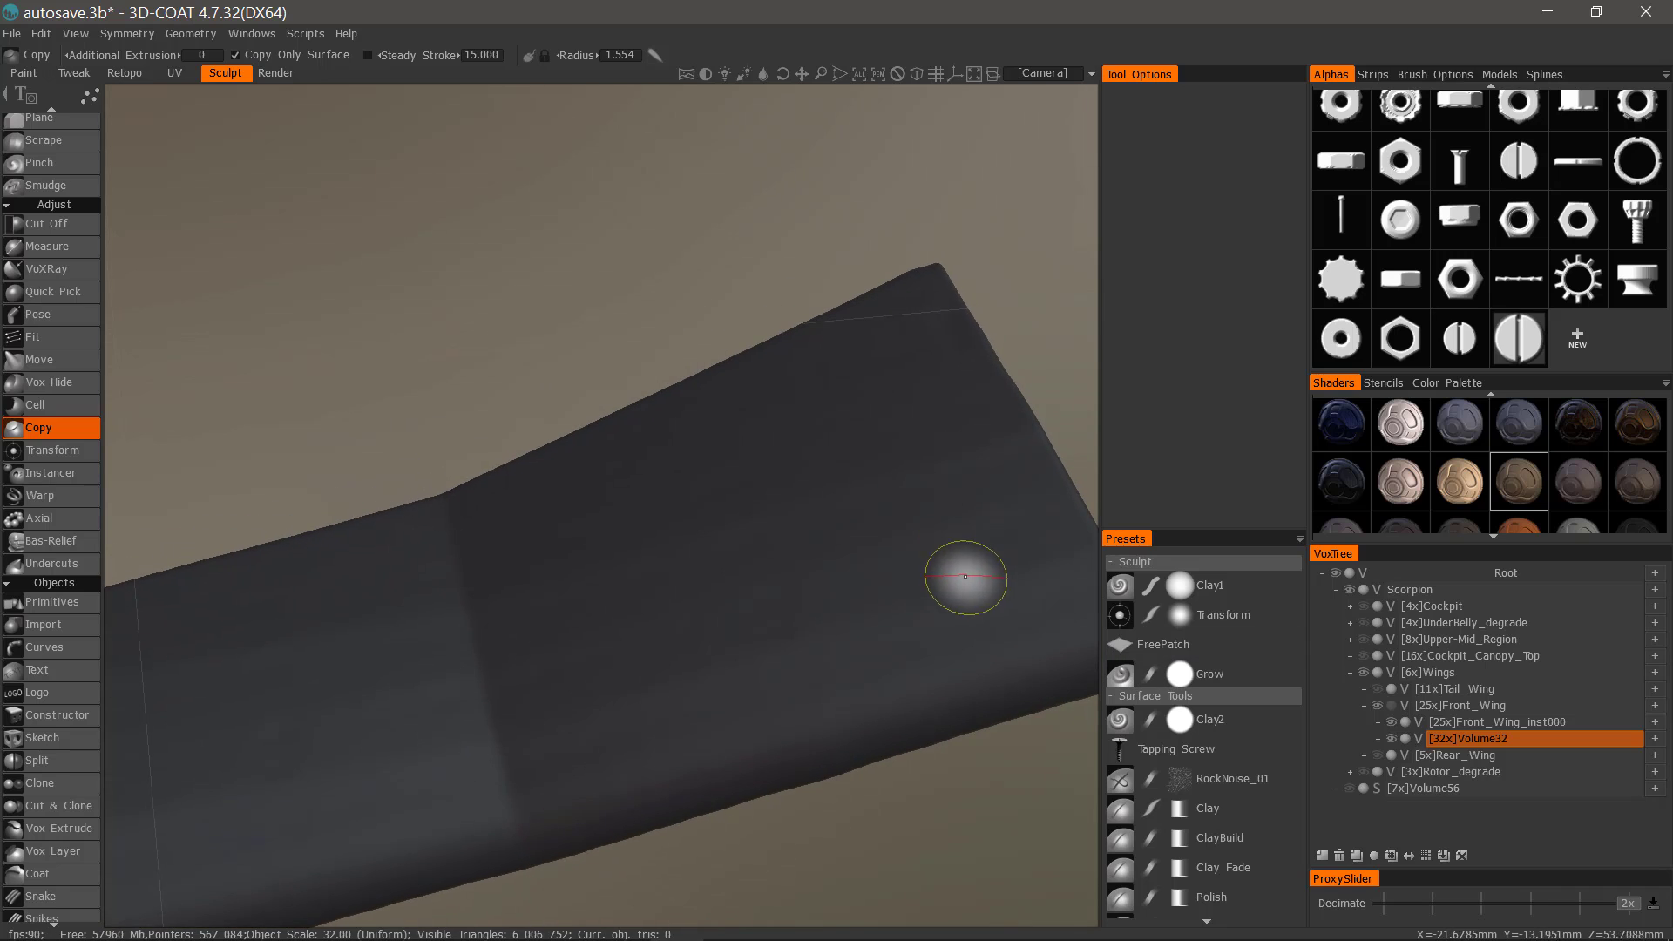
middle_drag(992, 560, 957, 565)
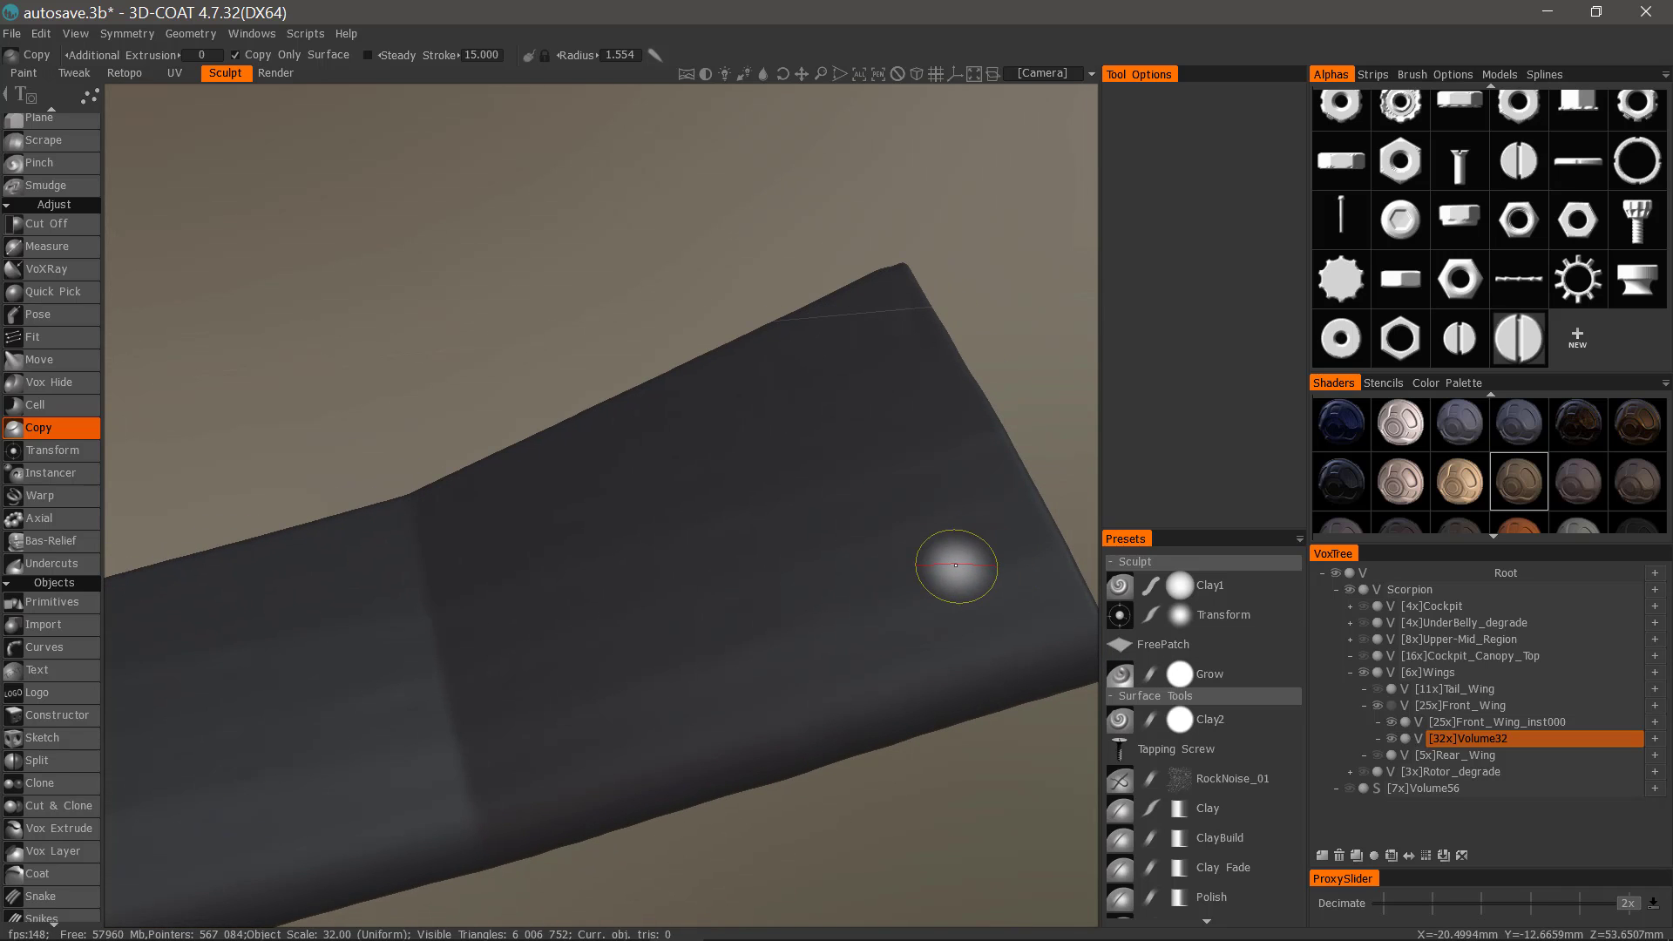
click(964, 564)
drag(1023, 724, 969, 715)
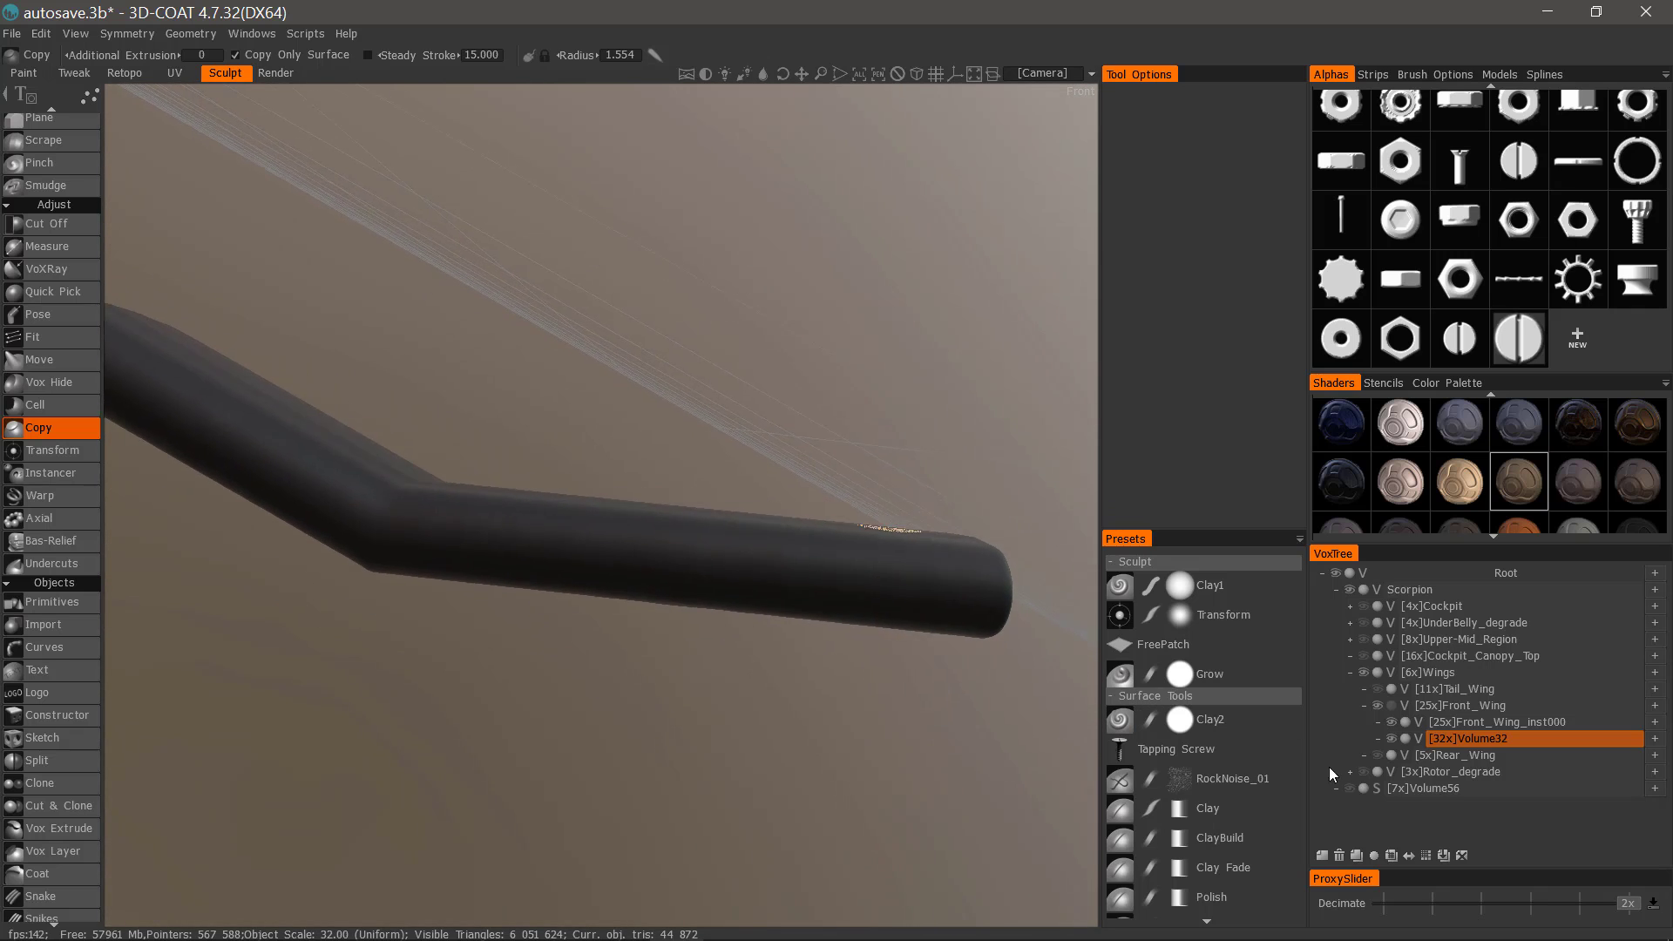
Hide the front wing instance layer and examine the copied disc's thickness and rough edges.
click(1393, 725)
scroll(847, 614, up, 2)
drag(847, 613, 733, 589)
scroll(733, 590, up, 3)
middle_drag(730, 582, 660, 579)
scroll(640, 558, up, 2)
drag(627, 510, 608, 619)
scroll(608, 619, down, 3)
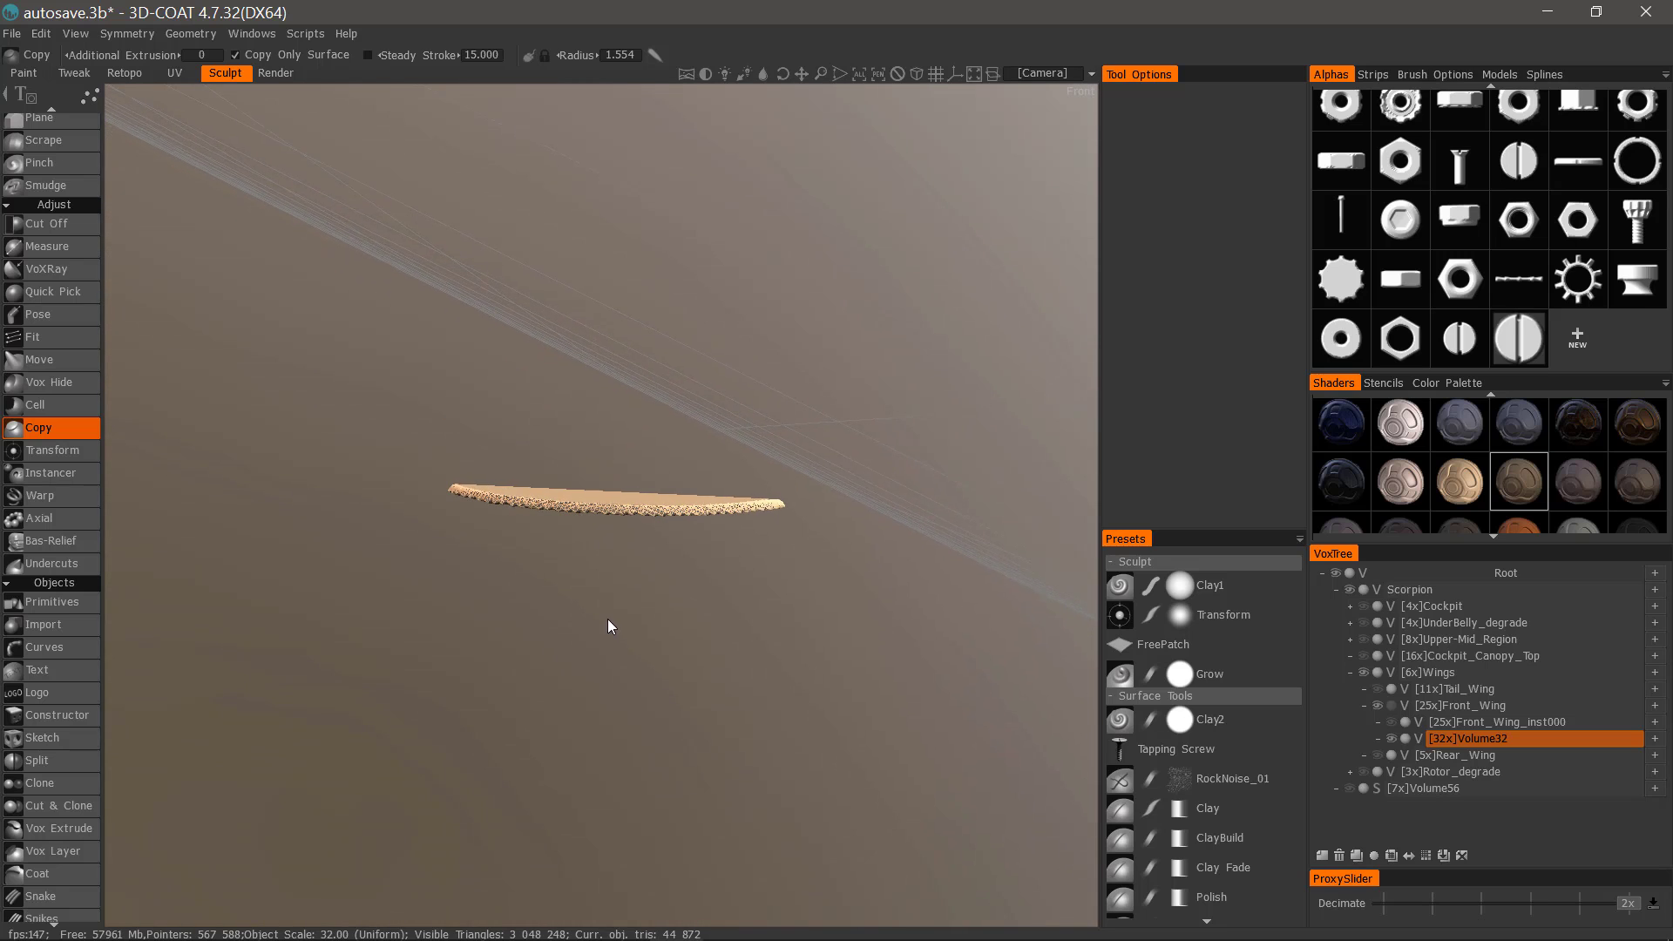
alt+right_drag(654, 537, 710, 537)
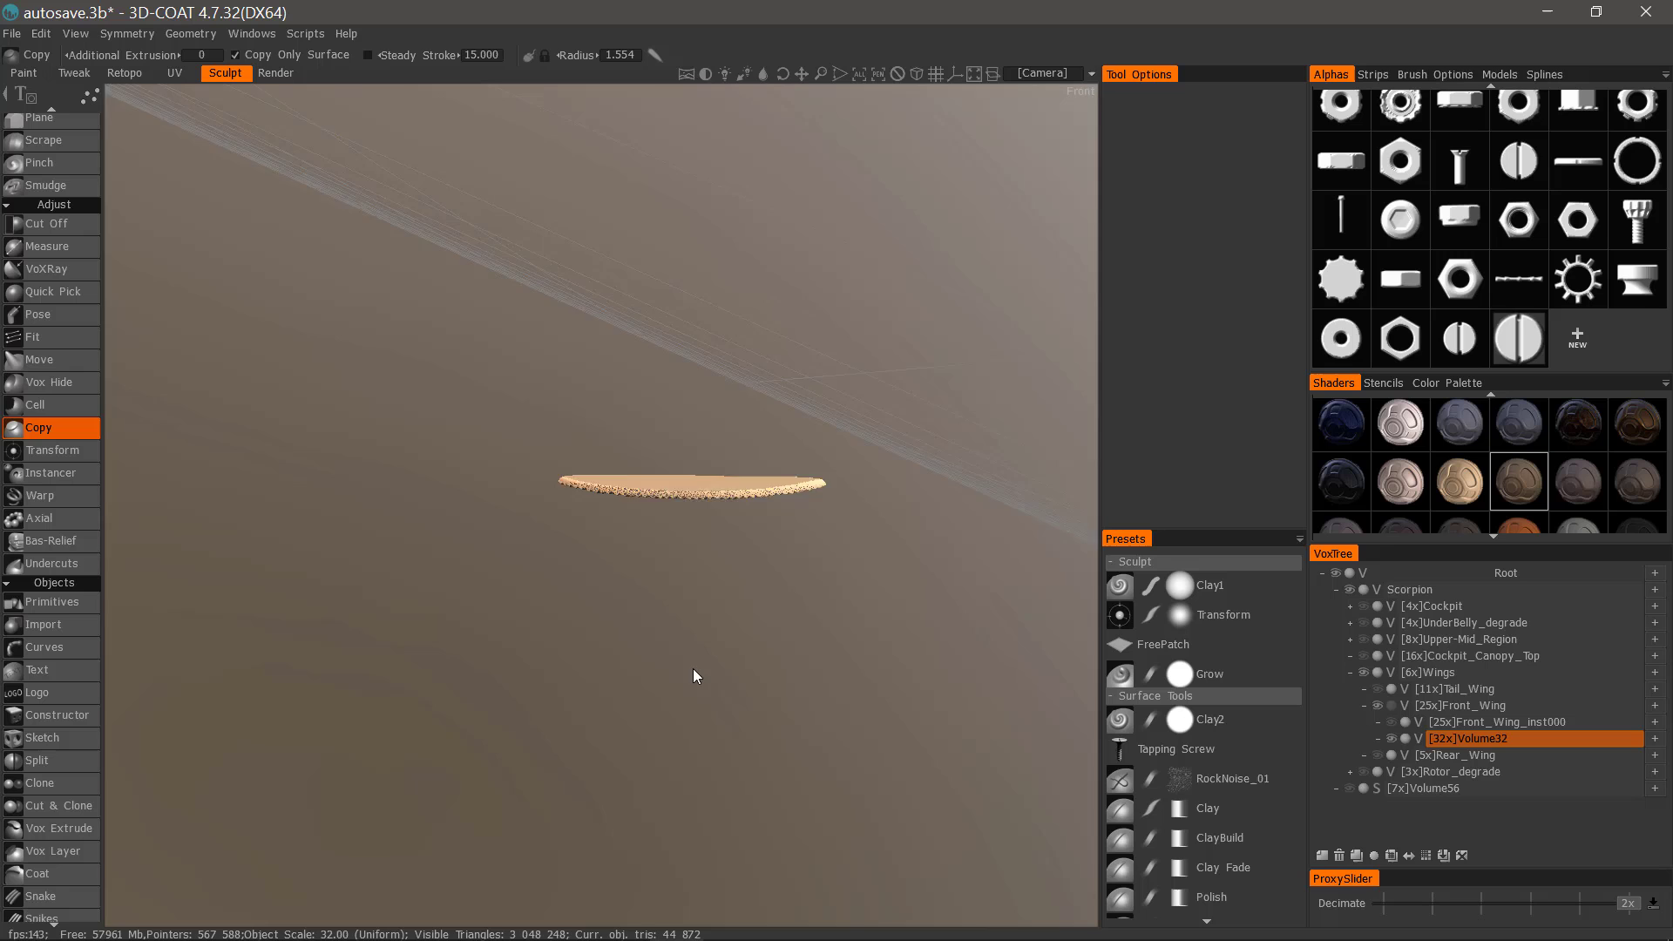
alt+drag(693, 668, 693, 610)
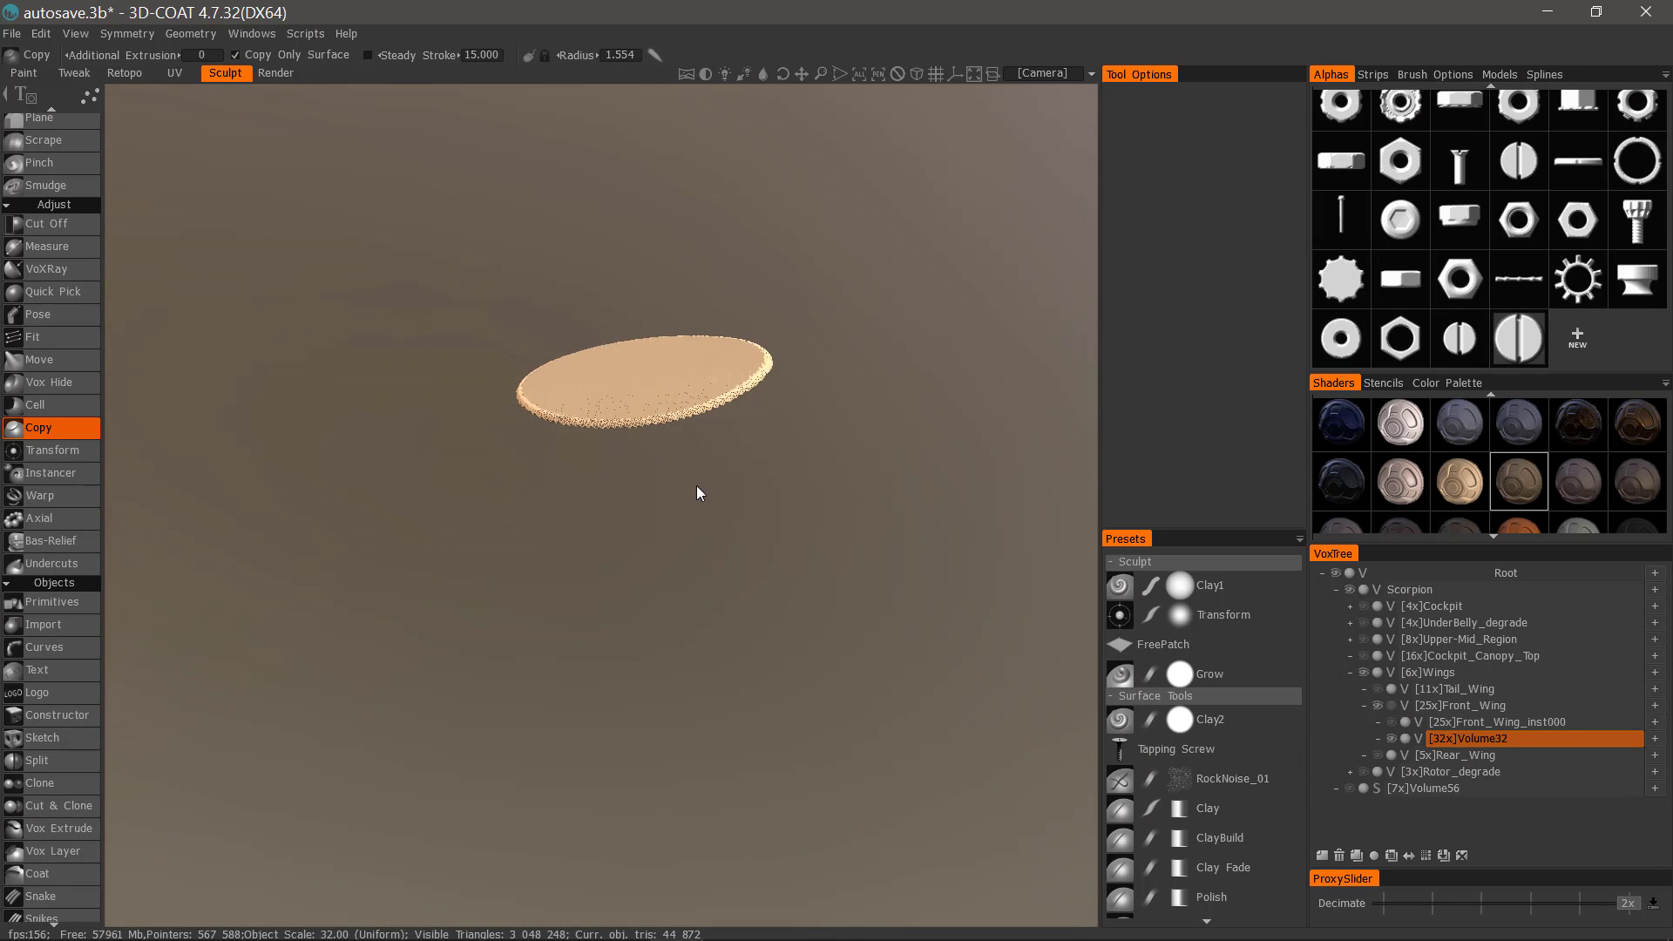
middle_drag(694, 489, 743, 627)
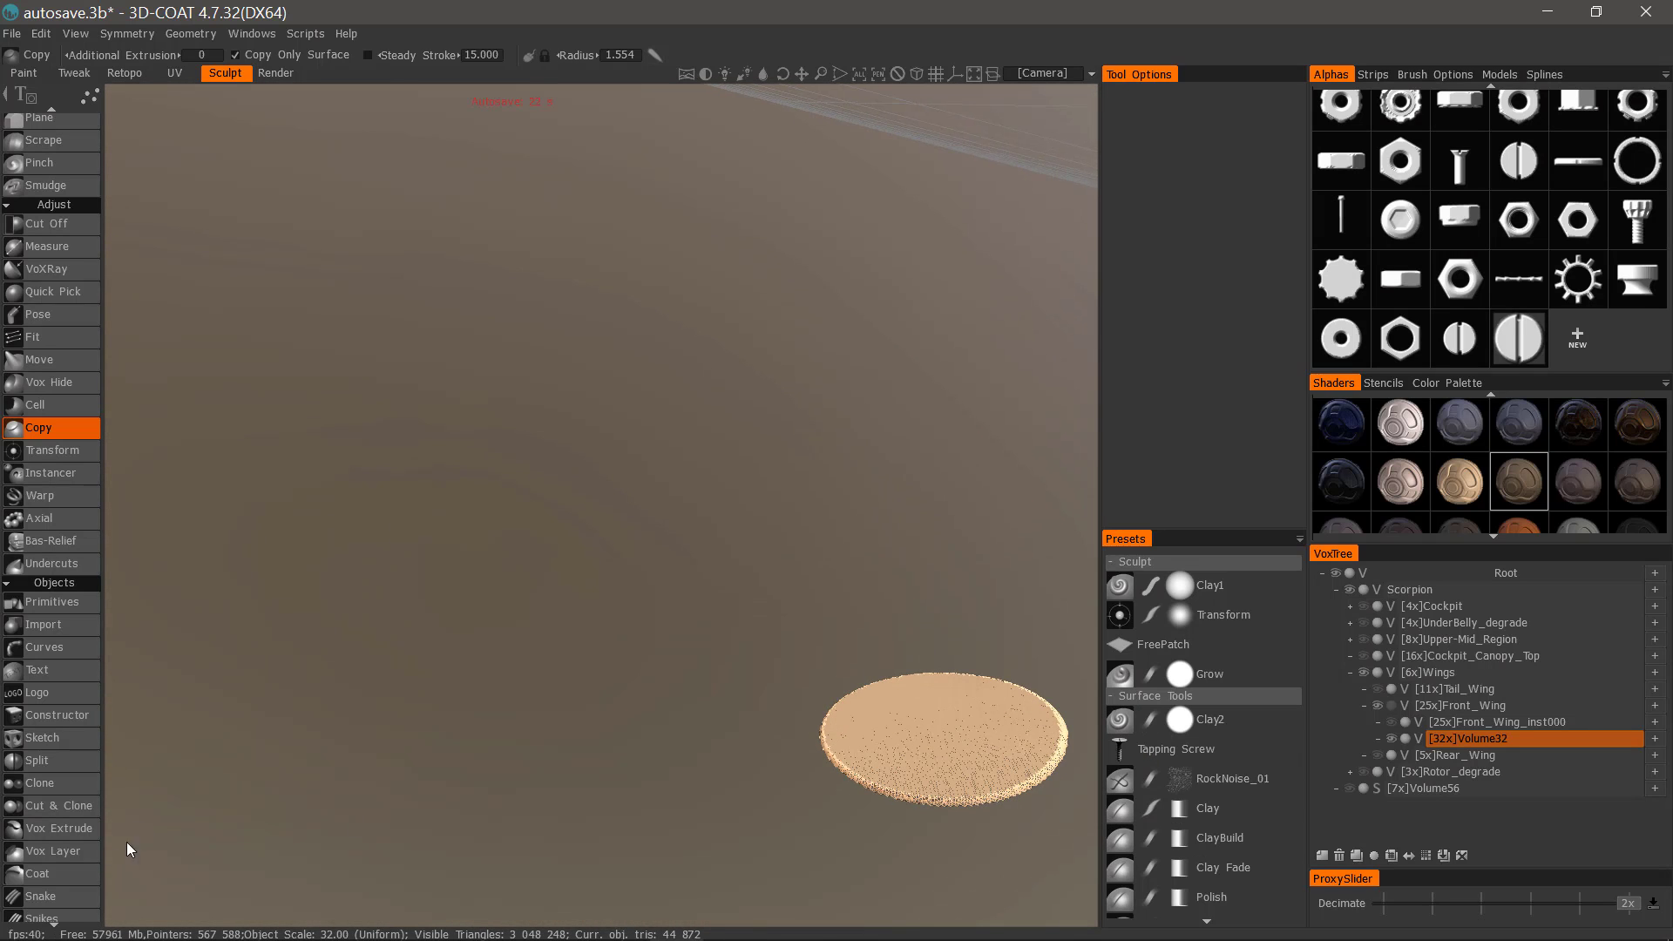
Resample the copied disc with Smooth resampling quality and an increased density modulation factor.
scroll(56, 709, down, 8)
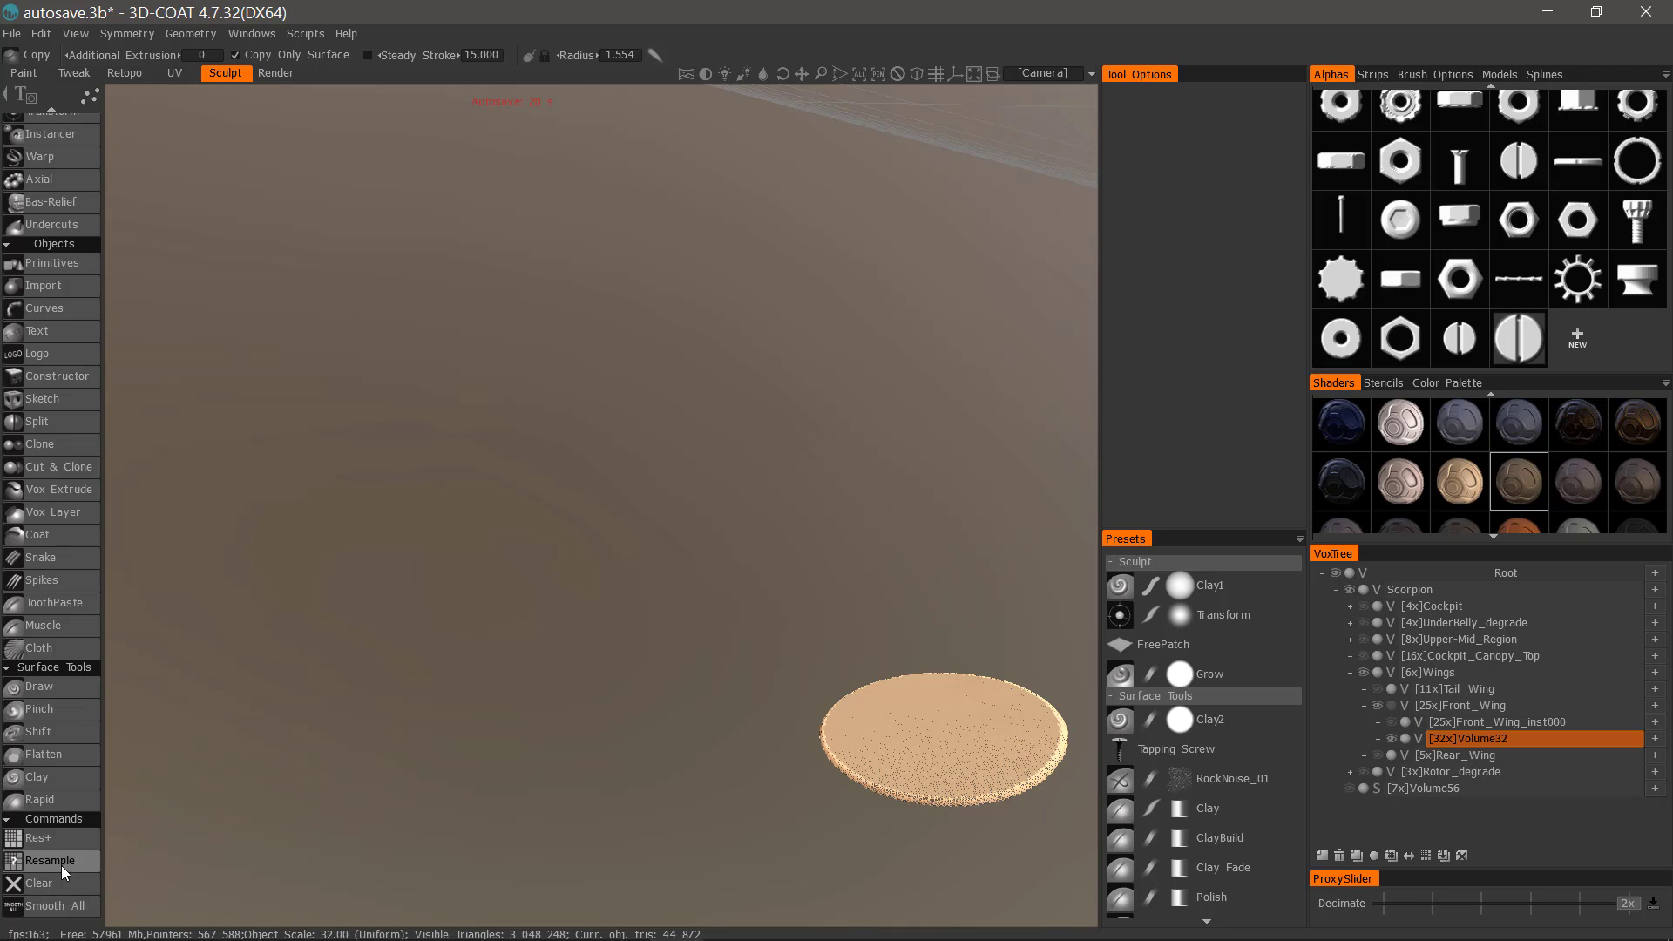
click(61, 864)
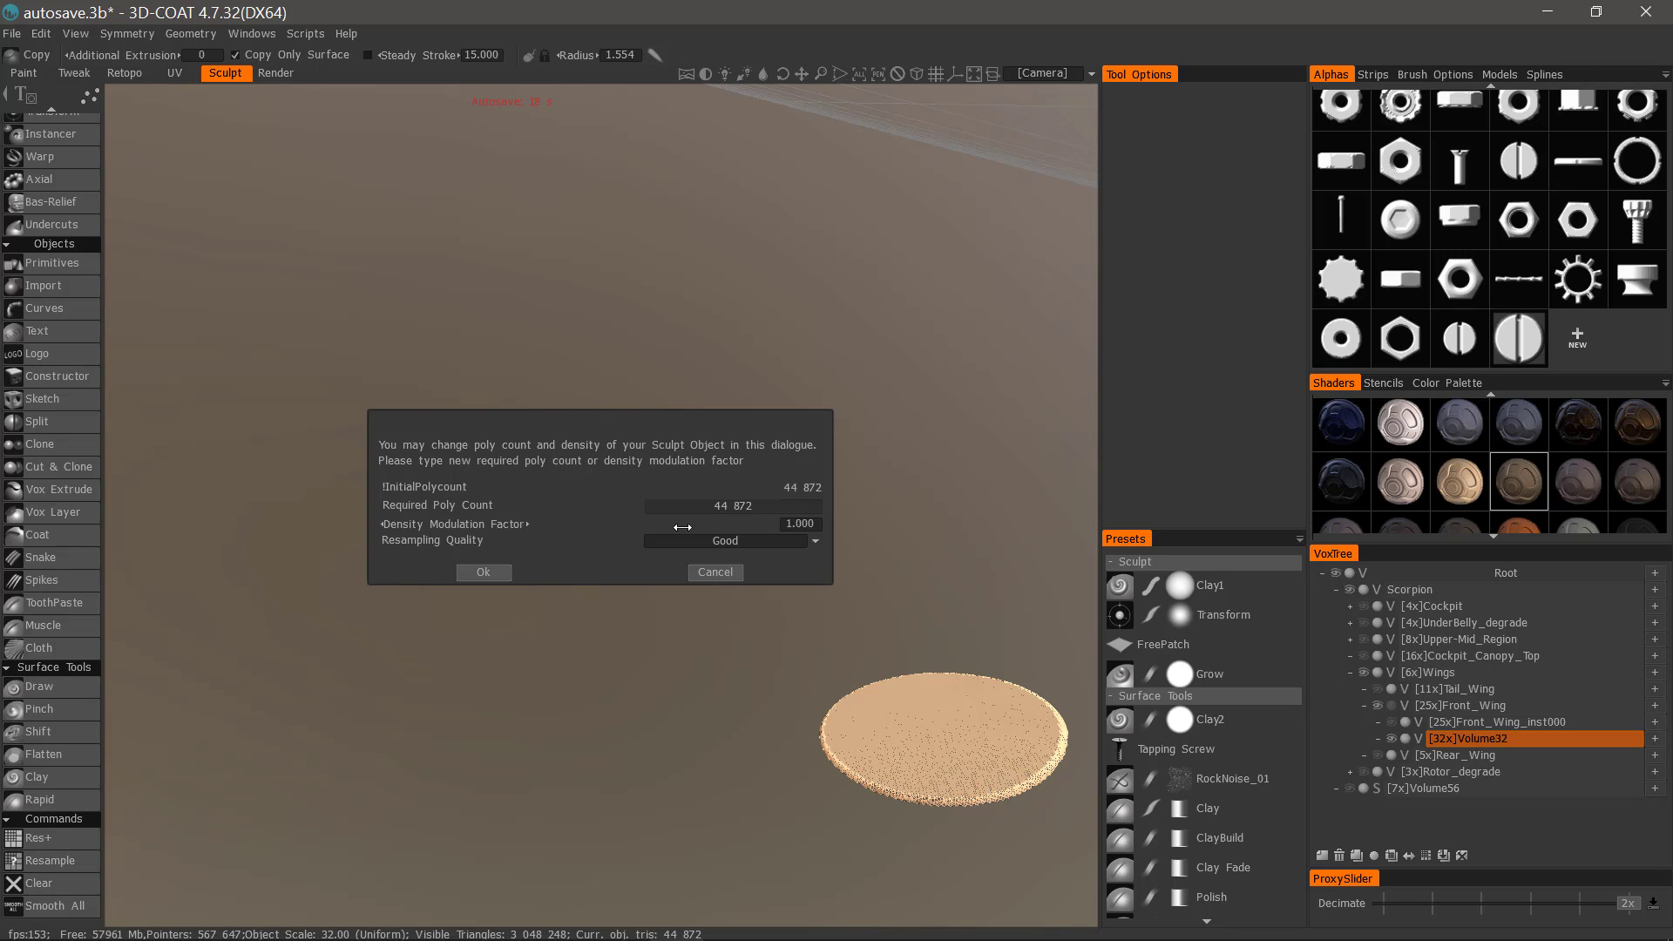
click(704, 542)
click(689, 594)
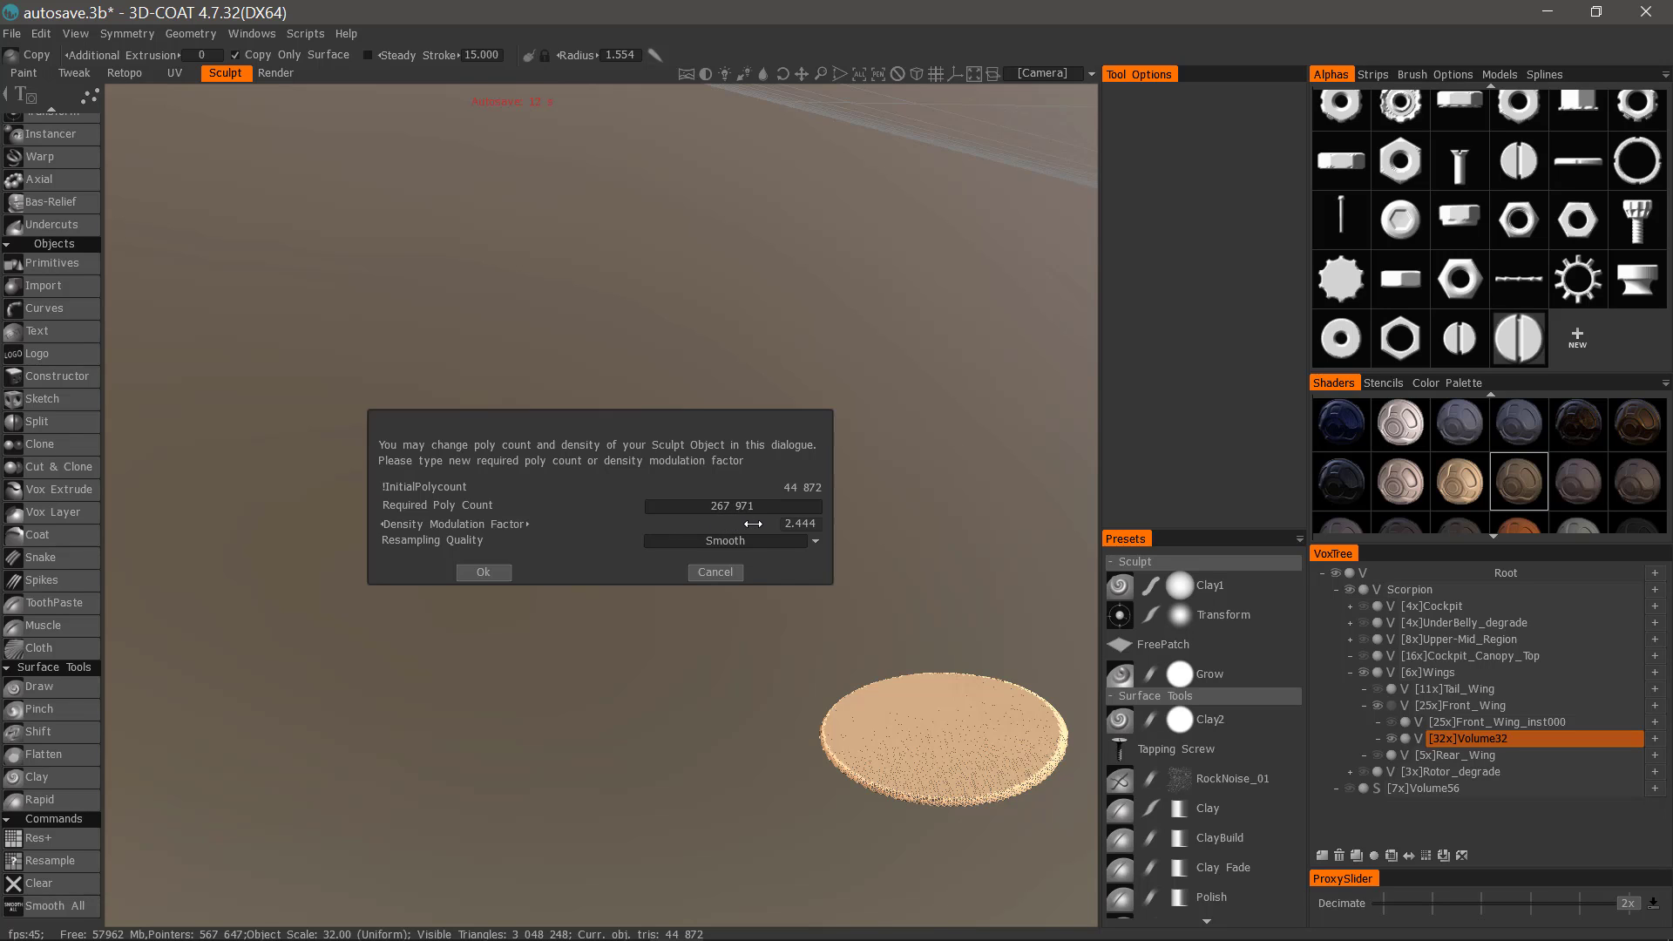
drag(753, 524, 794, 528)
click(501, 573)
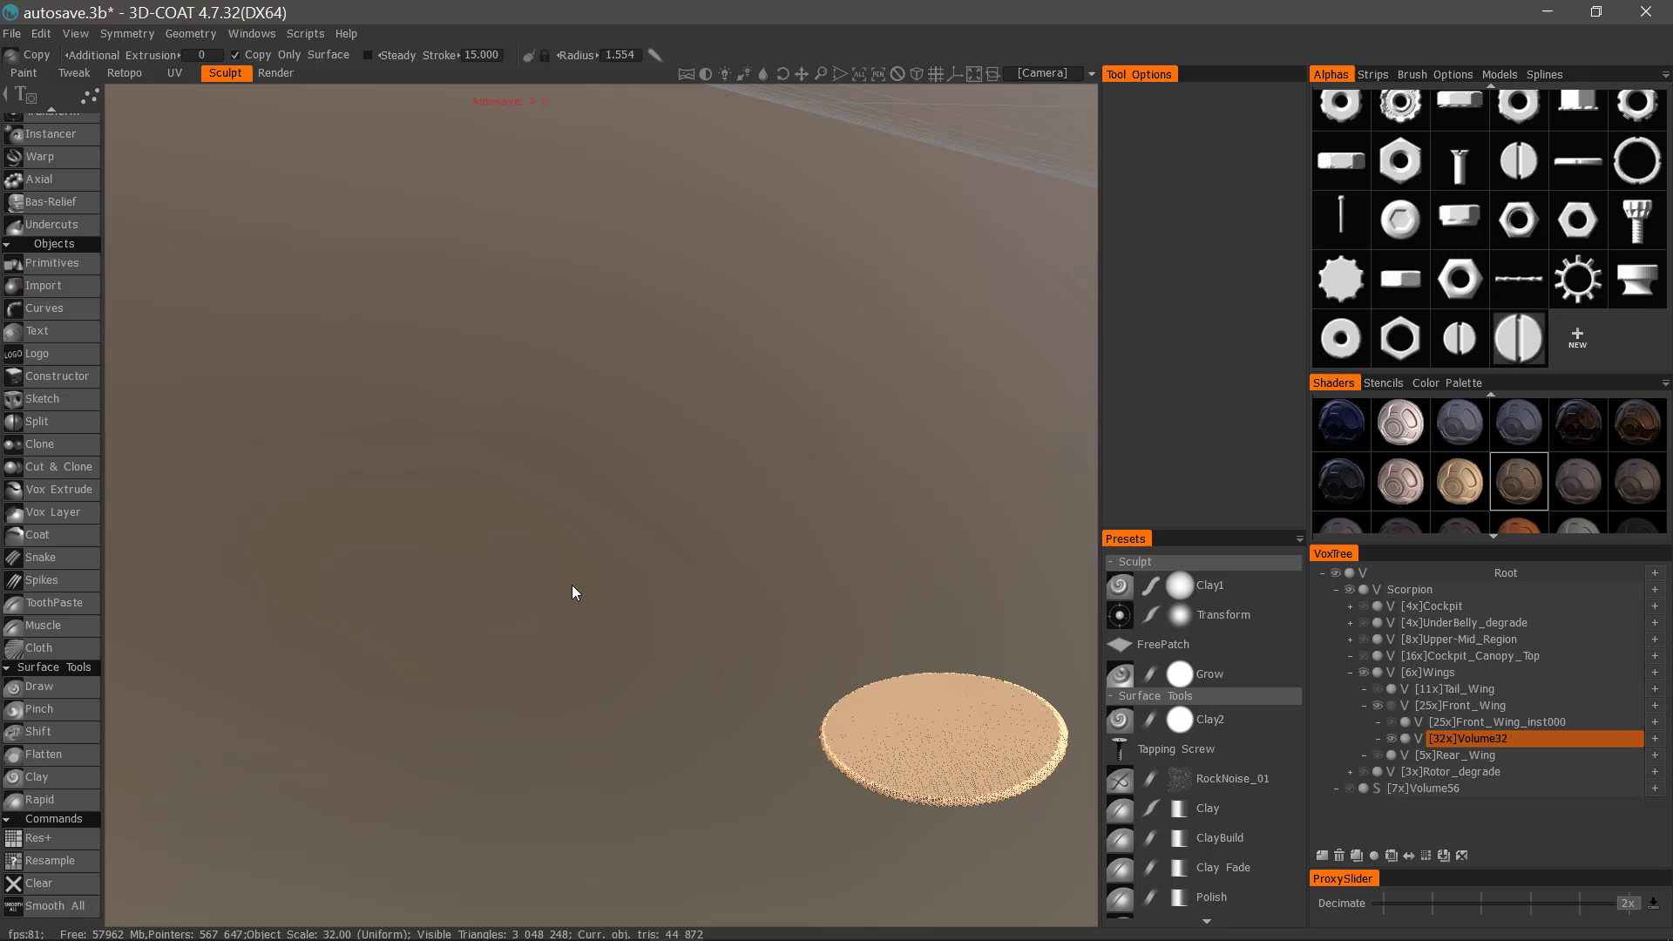
Unhide the front wing instance layer so the resampled disc can be compared against the wingtip surface.
scroll(647, 543, down, 2)
alt+drag(840, 579, 699, 575)
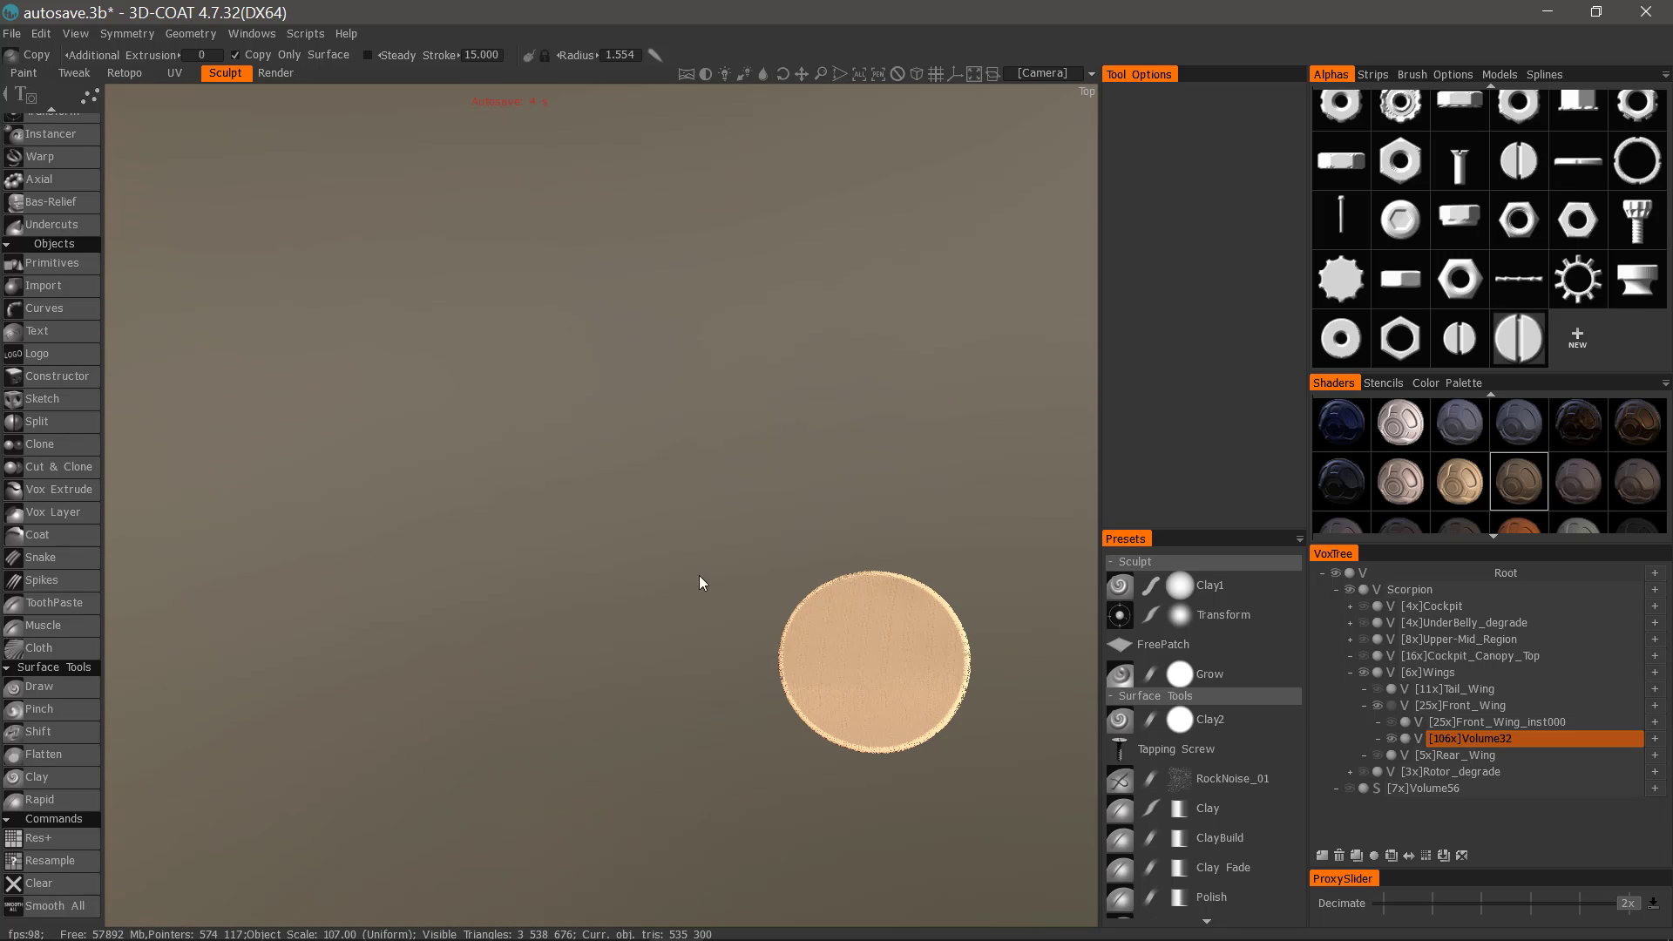
click(1394, 723)
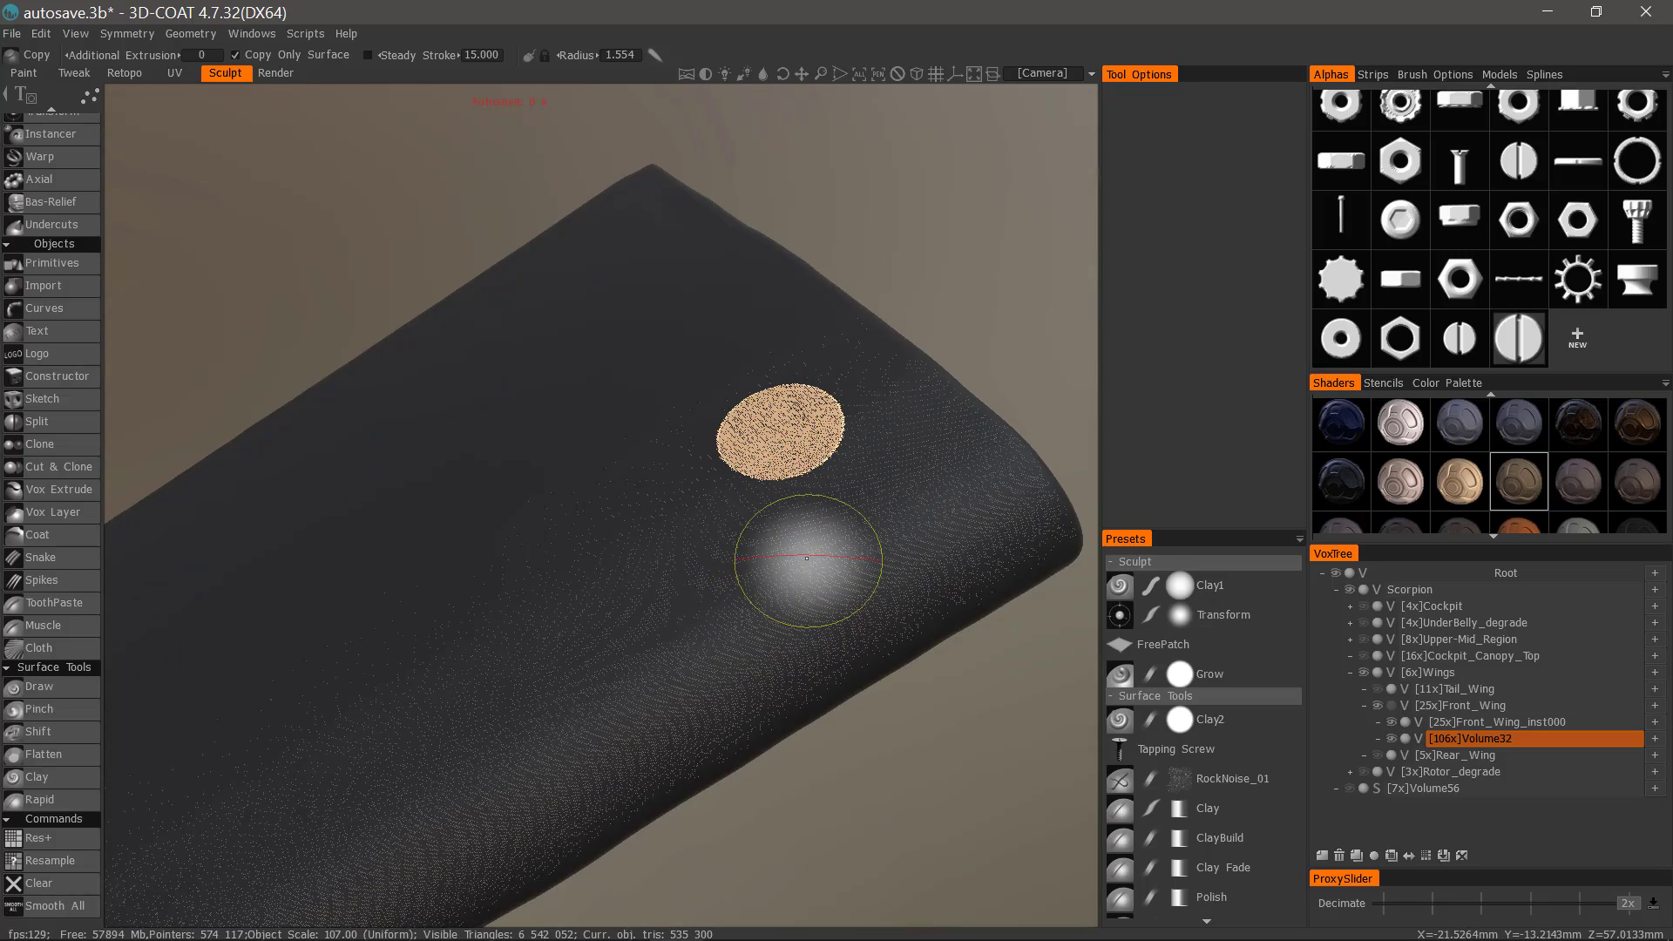
mouse_move(755, 526)
alt+mouse_down()
mouse_move(791, 515)
mouse_move(829, 604)
mouse_move(648, 498)
alt+mouse_up()
alt+right_drag(648, 498, 700, 363)
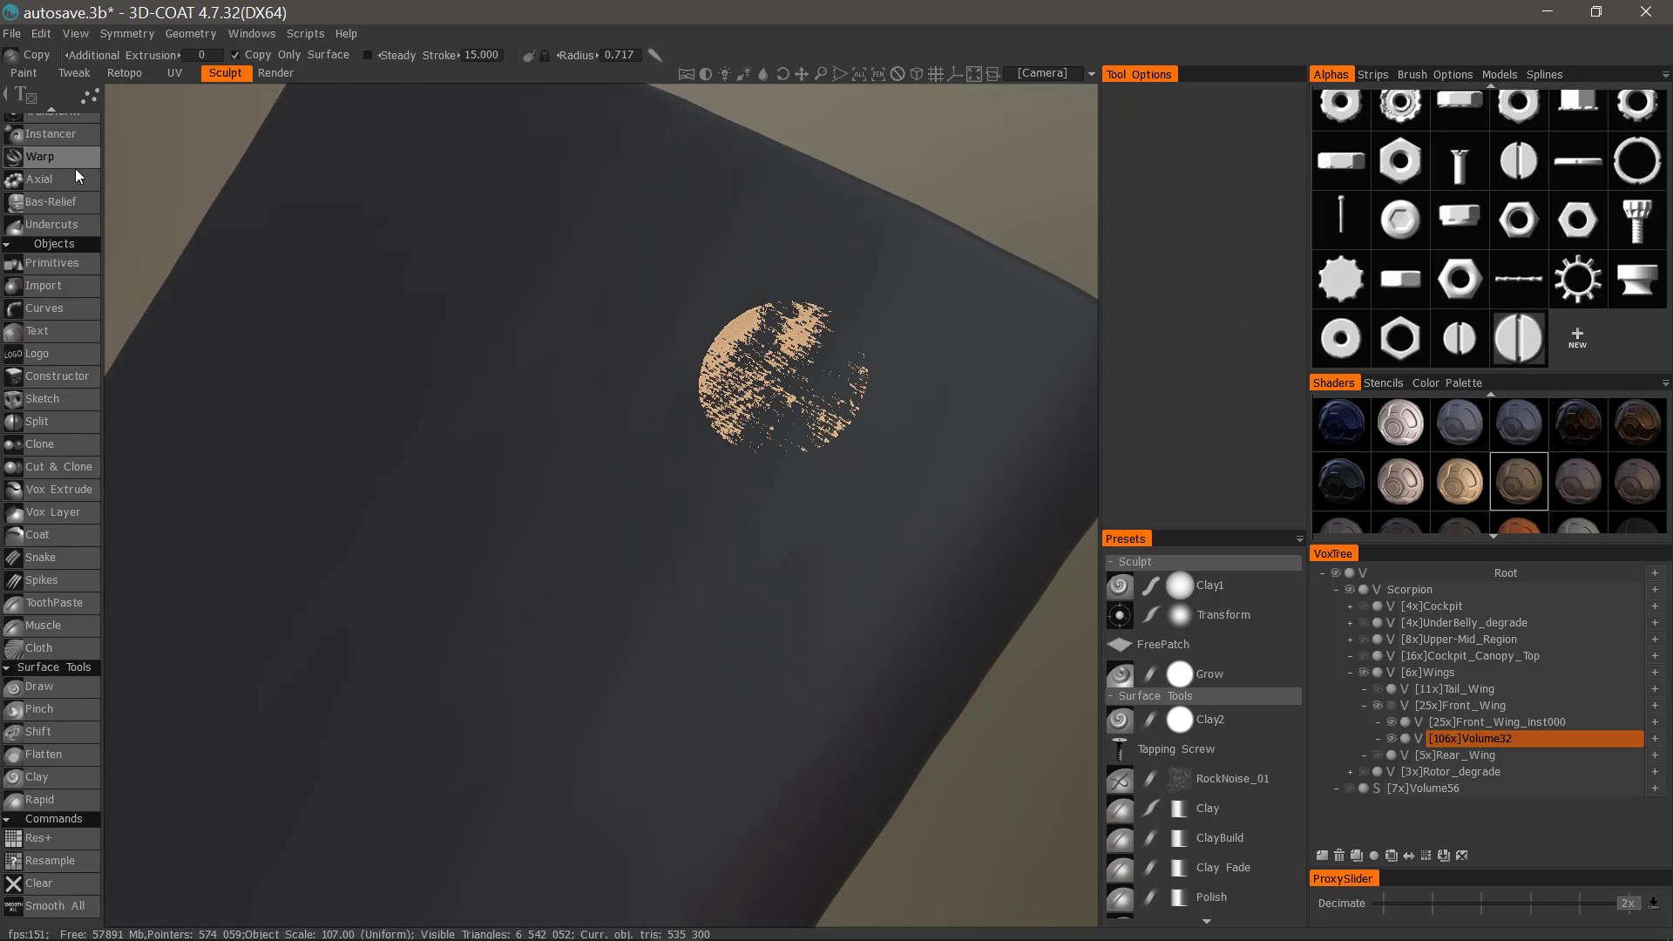
Stamp the large slotted screw alpha at the centre of the disc in Volume32 using Extrude at 36% depth.
click(1500, 742)
scroll(73, 261, up, 7)
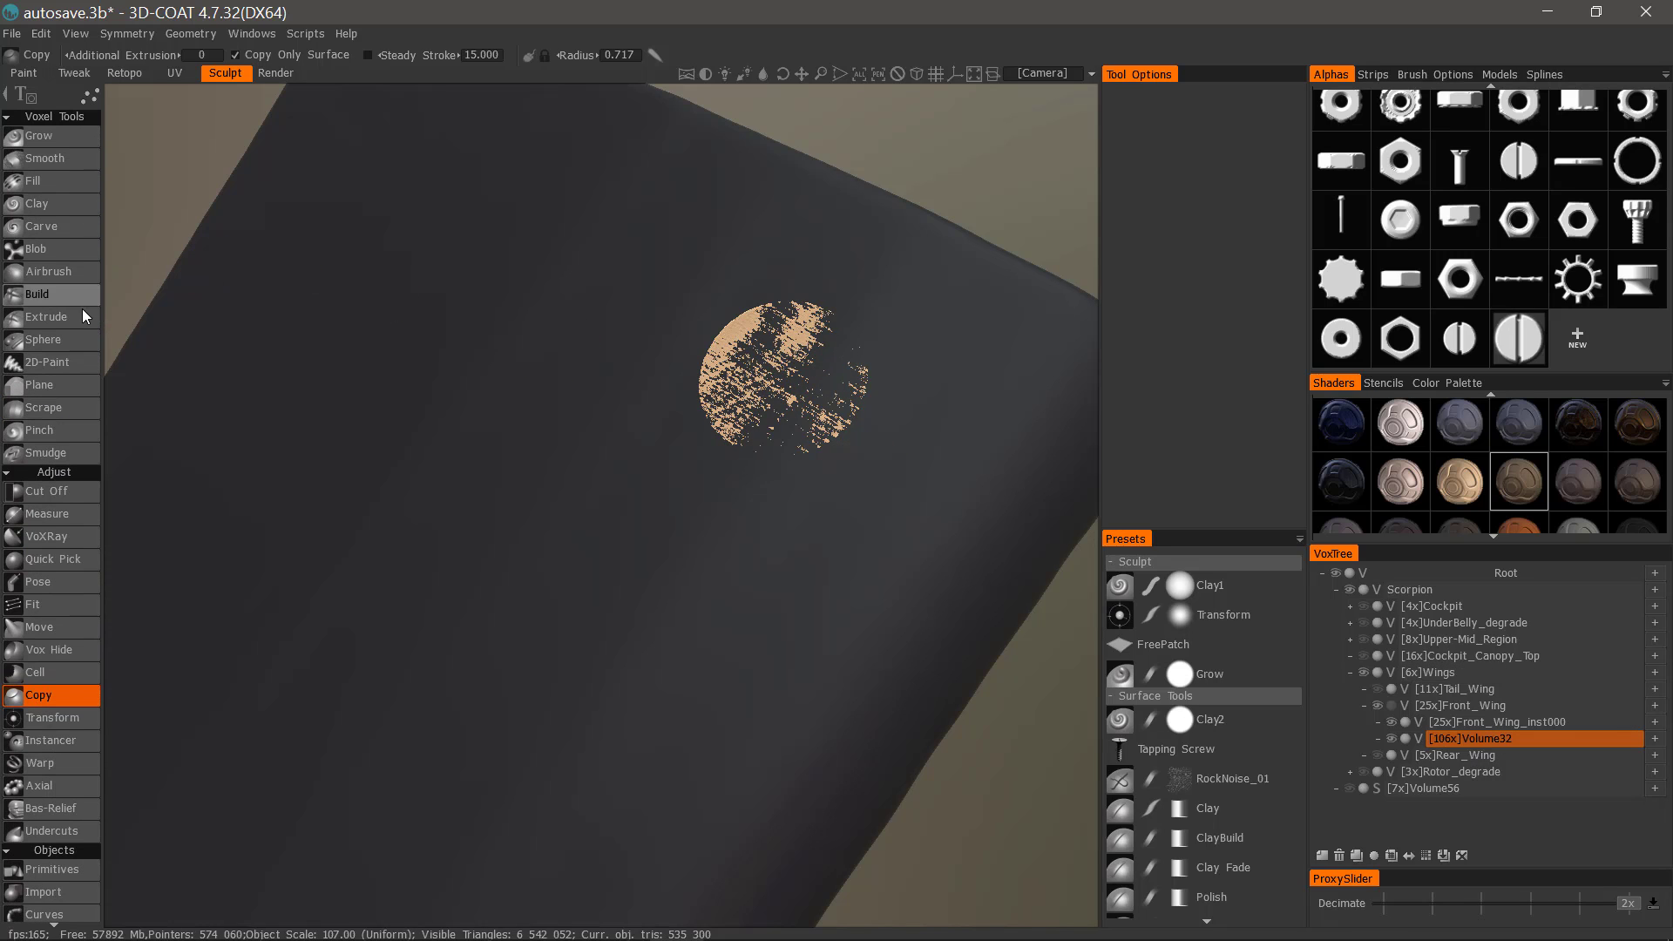
click(62, 323)
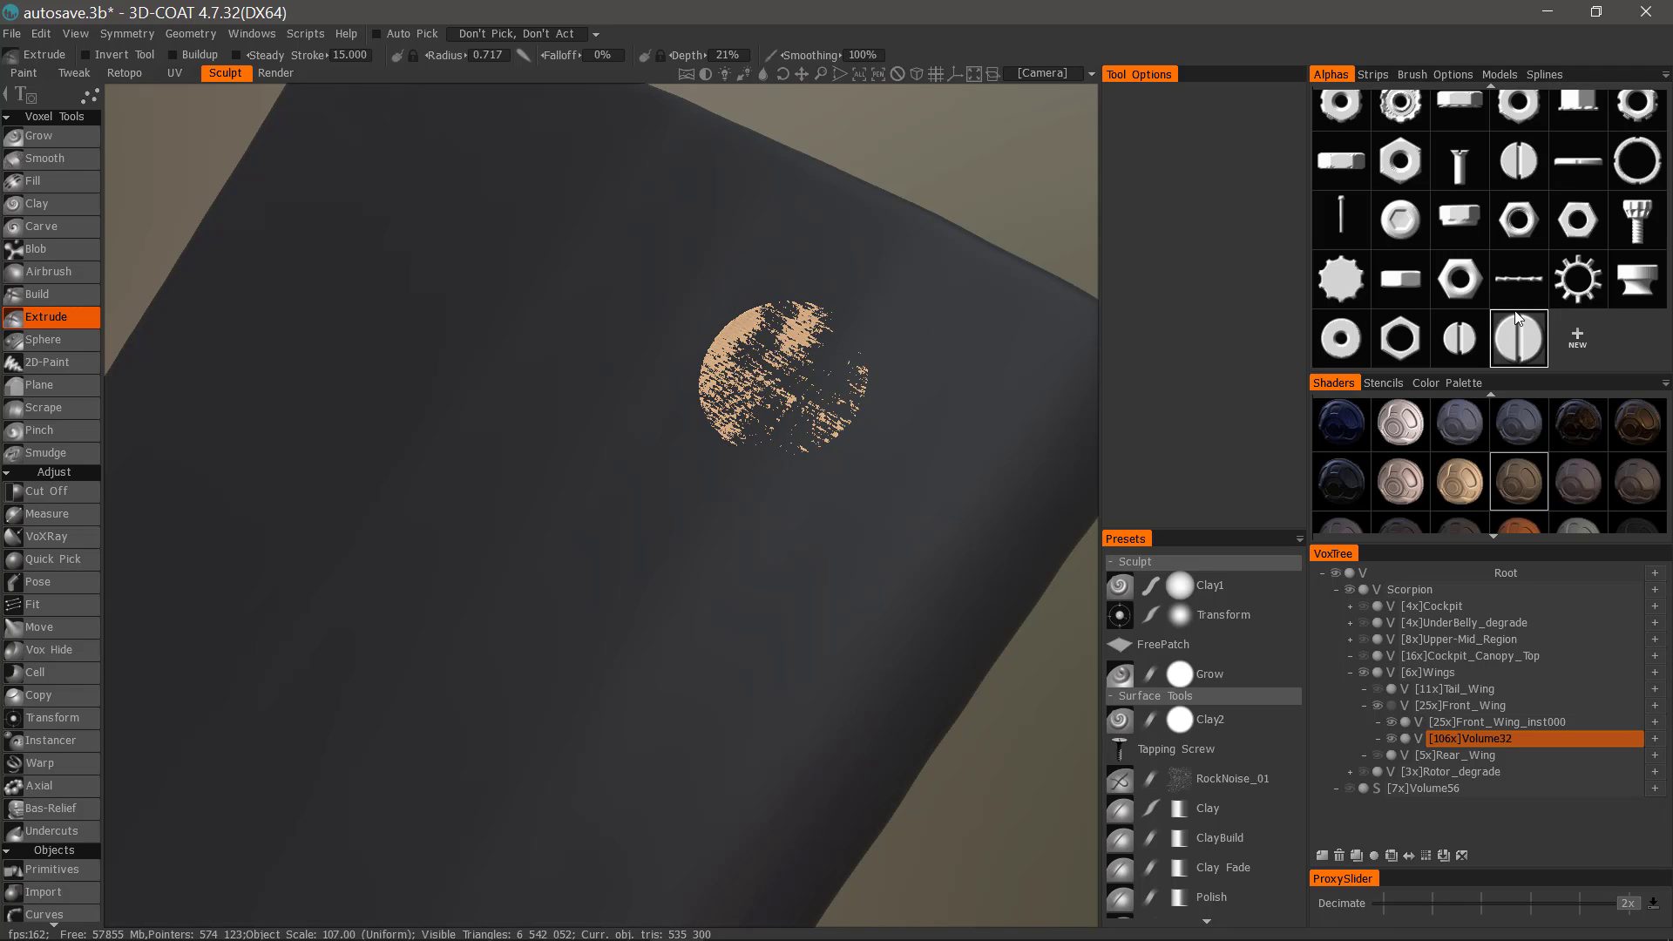
right_drag(782, 379, 783, 348)
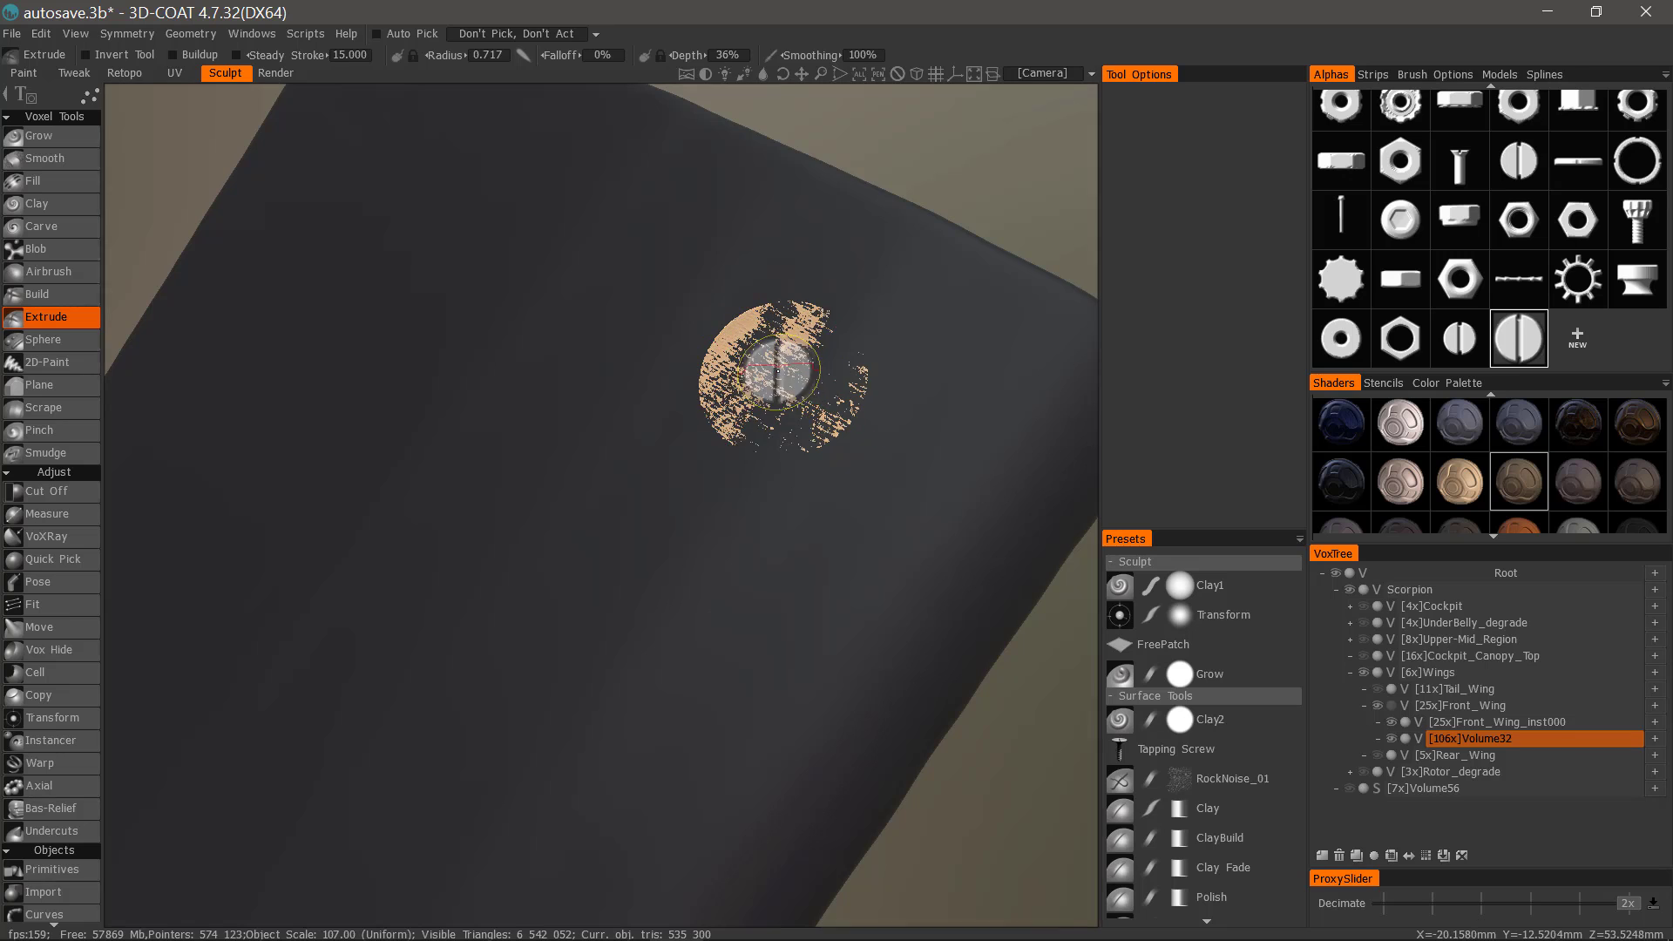
click(787, 375)
Examine the stamped screw and the leftover disc surface around it from several angles.
alt+right_drag(1001, 392, 1049, 456)
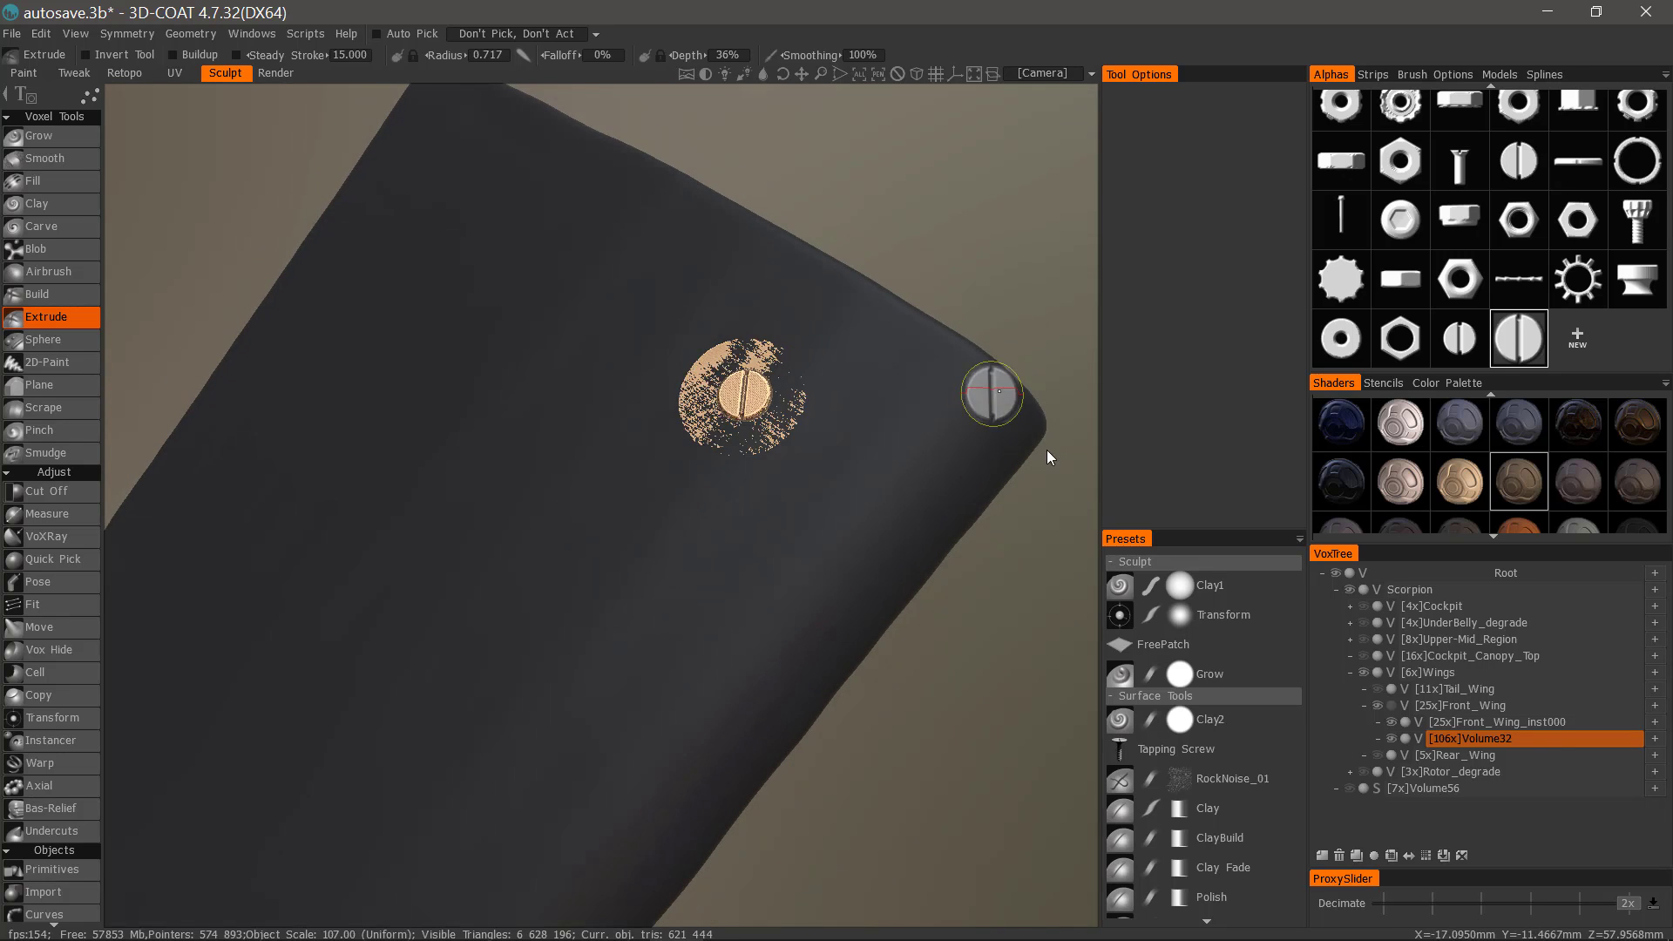
mouse_move(1050, 456)
alt+mouse_down()
mouse_move(907, 530)
mouse_move(889, 564)
mouse_move(1038, 515)
alt+mouse_up()
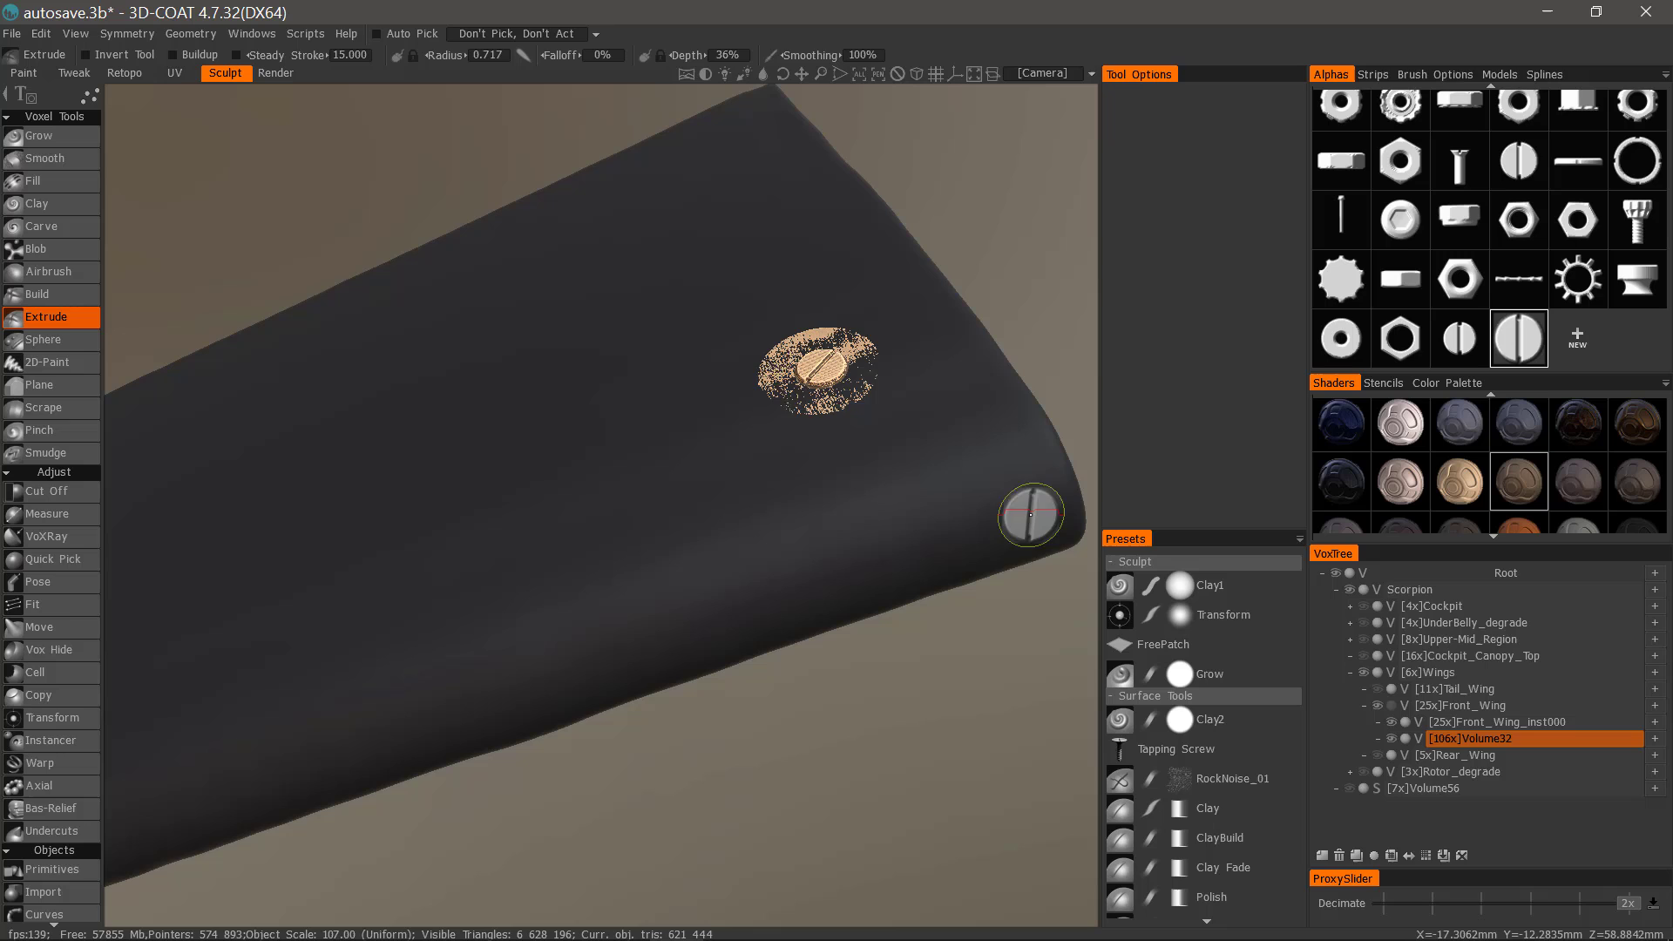
mouse_move(1037, 546)
middle_down()
mouse_move(1080, 641)
mouse_move(736, 411)
mouse_move(693, 521)
middle_up()
alt+right_drag(693, 520, 788, 508)
alt+middle_drag(788, 508, 799, 456)
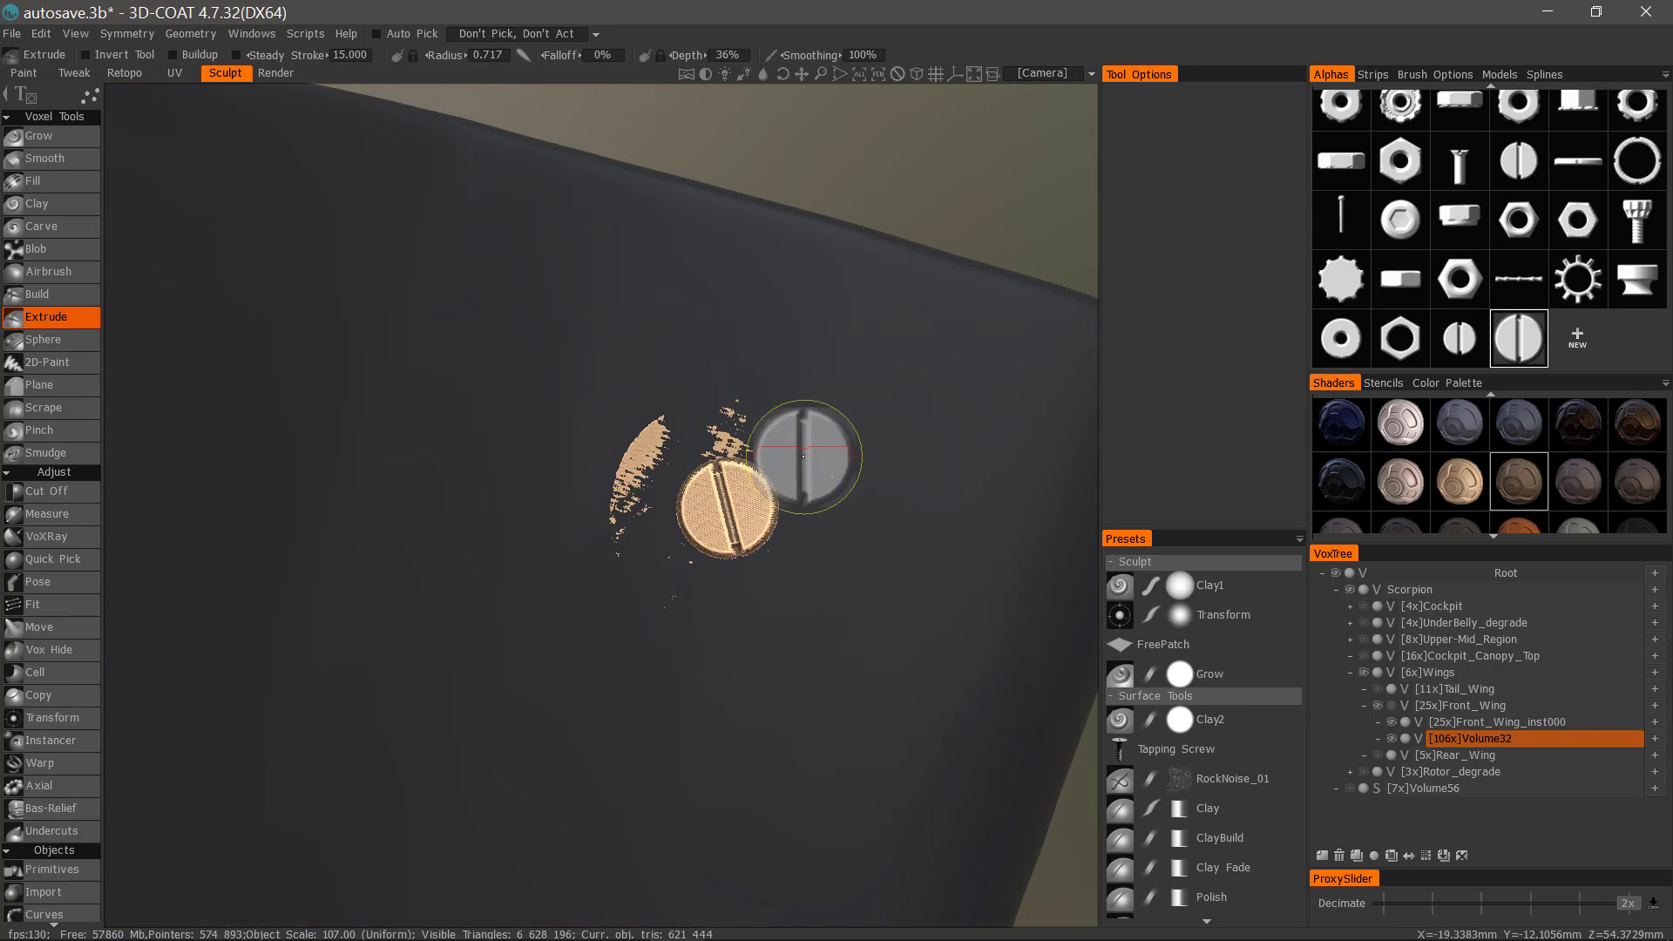
alt+right_drag(662, 567, 642, 585)
mouse_move(643, 584)
middle_down()
mouse_move(579, 512)
mouse_move(474, 572)
mouse_move(534, 597)
mouse_move(708, 551)
middle_up()
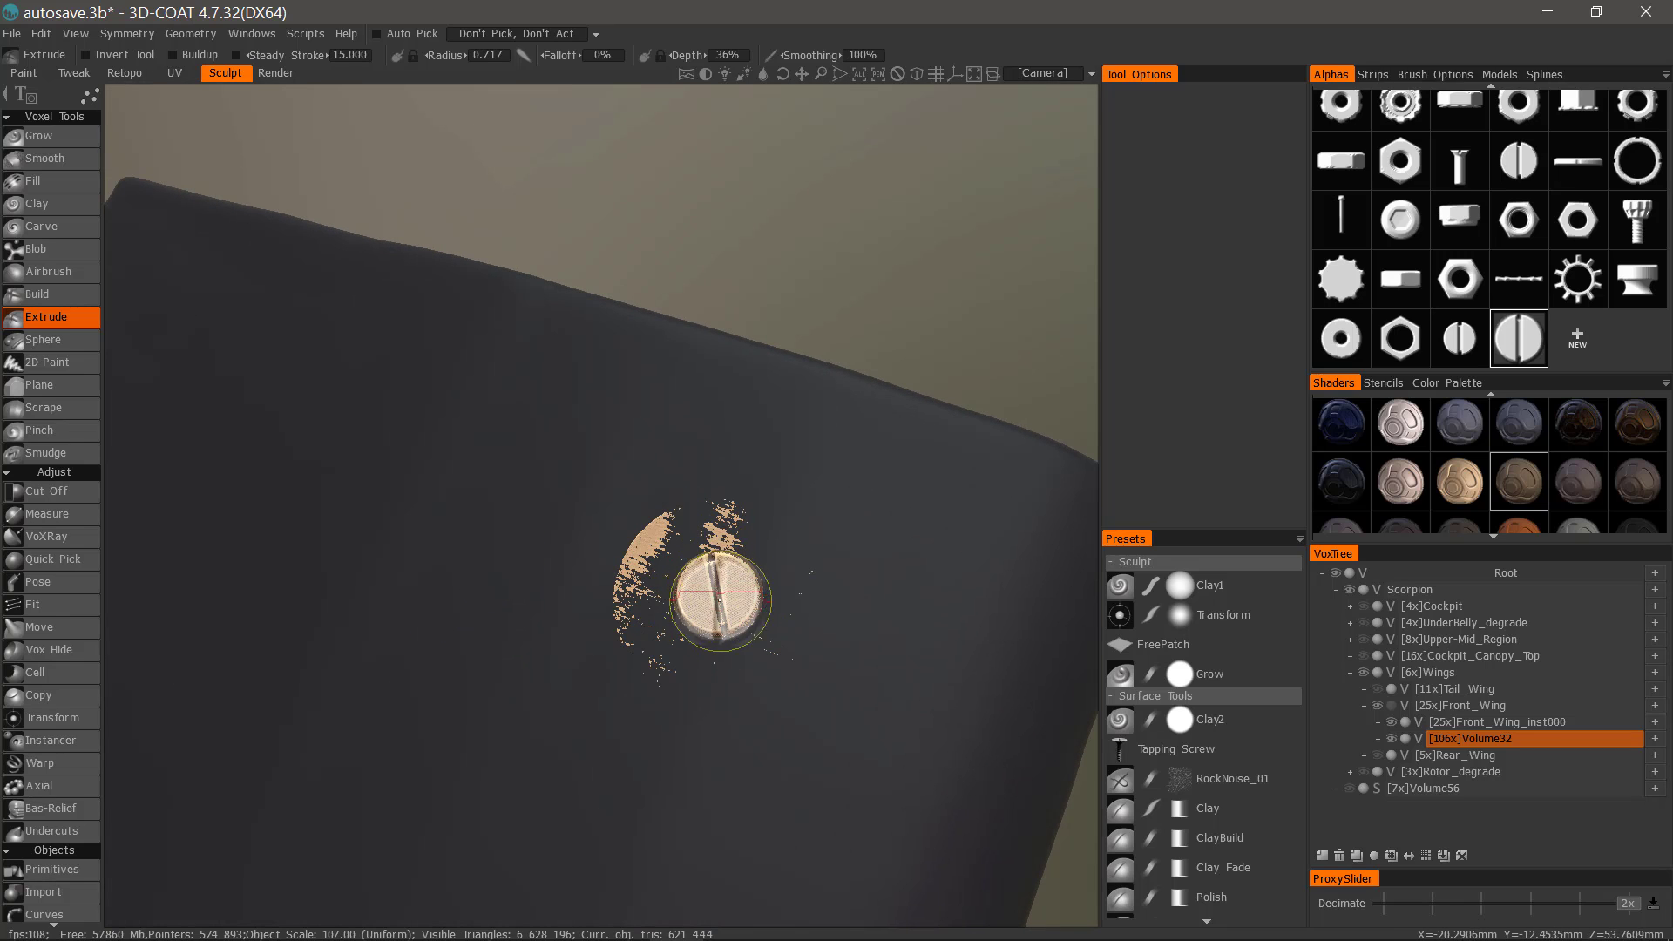
Trim away the disc surface around the screw head with a circular Cut Off from the top view, and apply Smooth All.
click(59, 493)
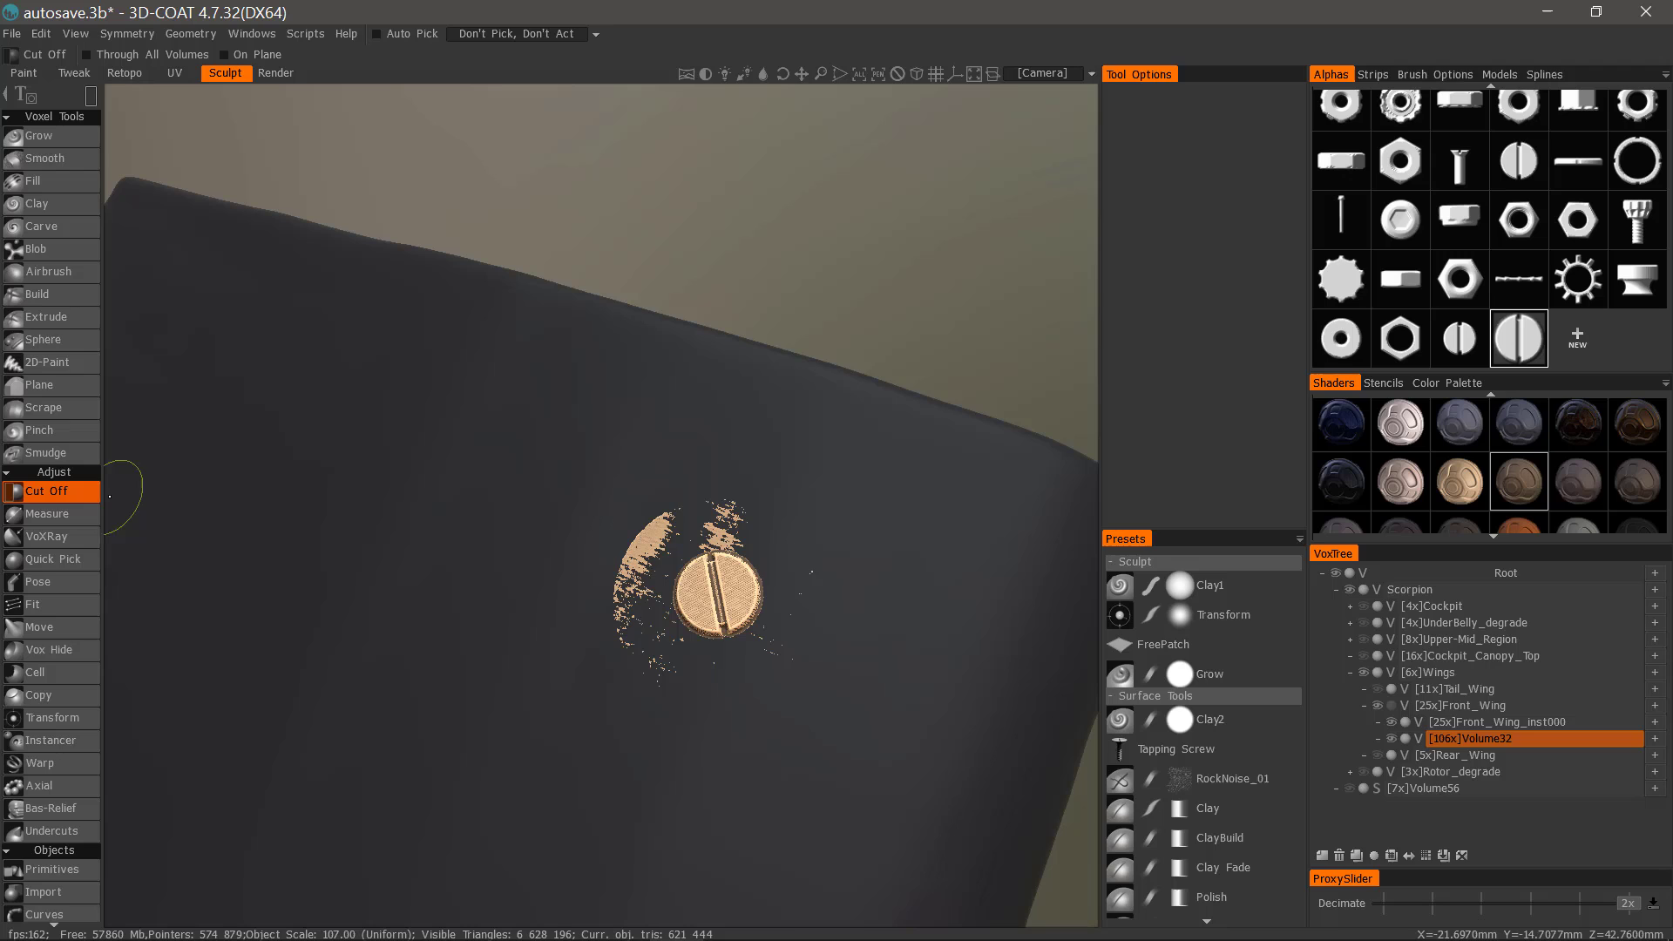
click(91, 96)
click(470, 100)
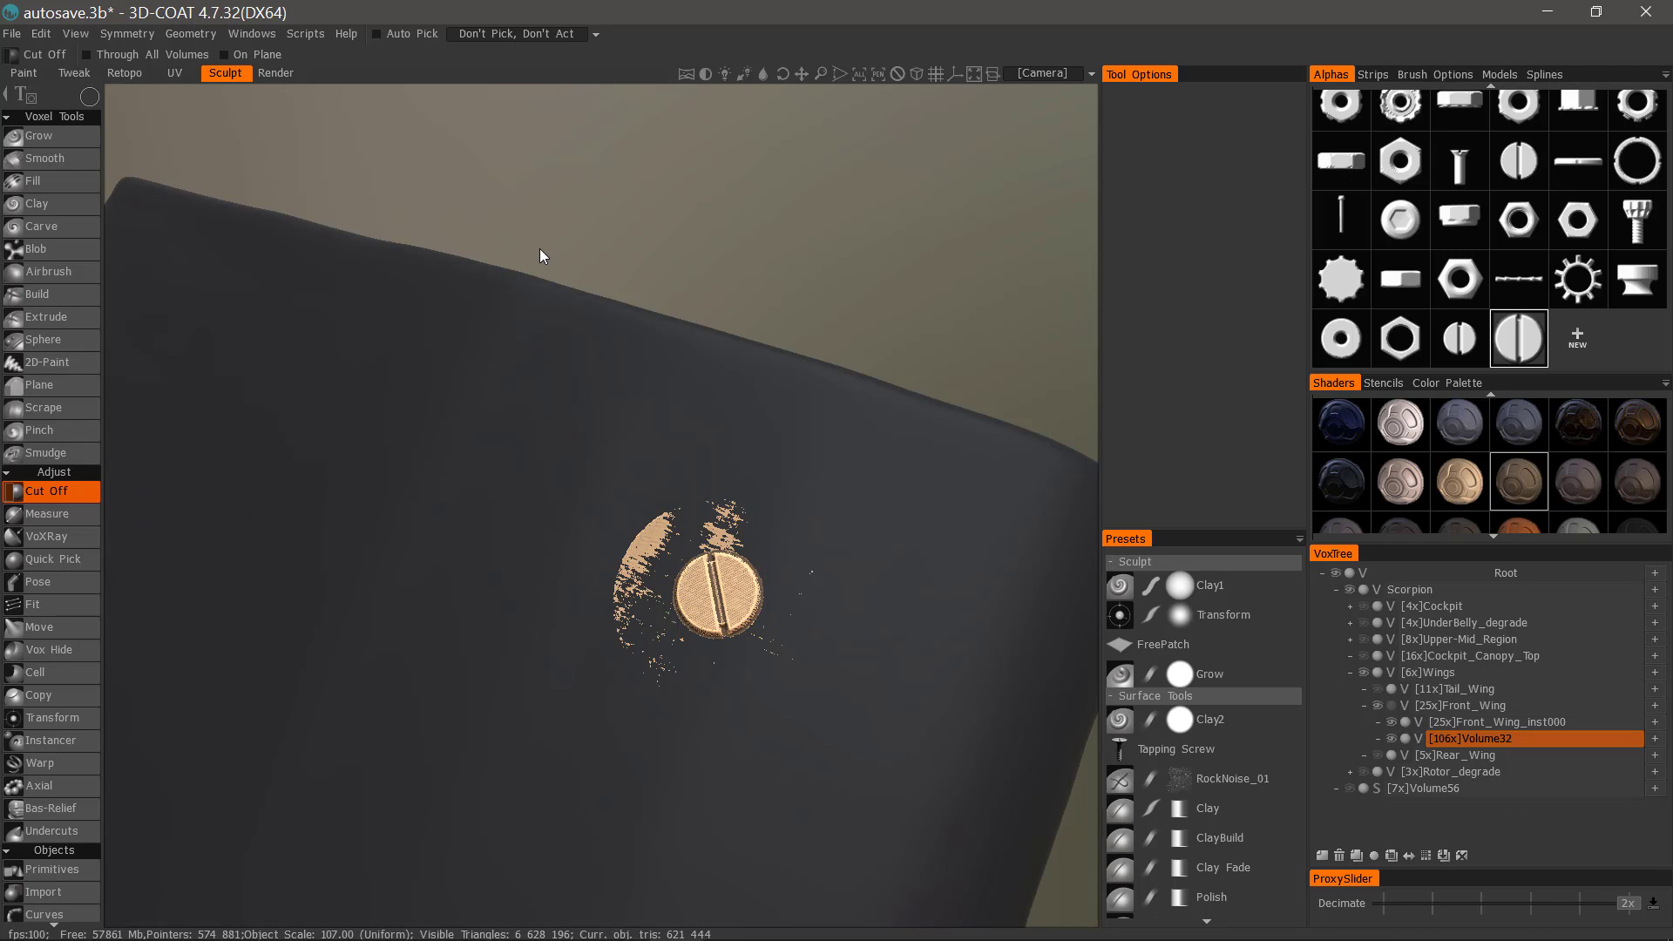
key(KP_7)
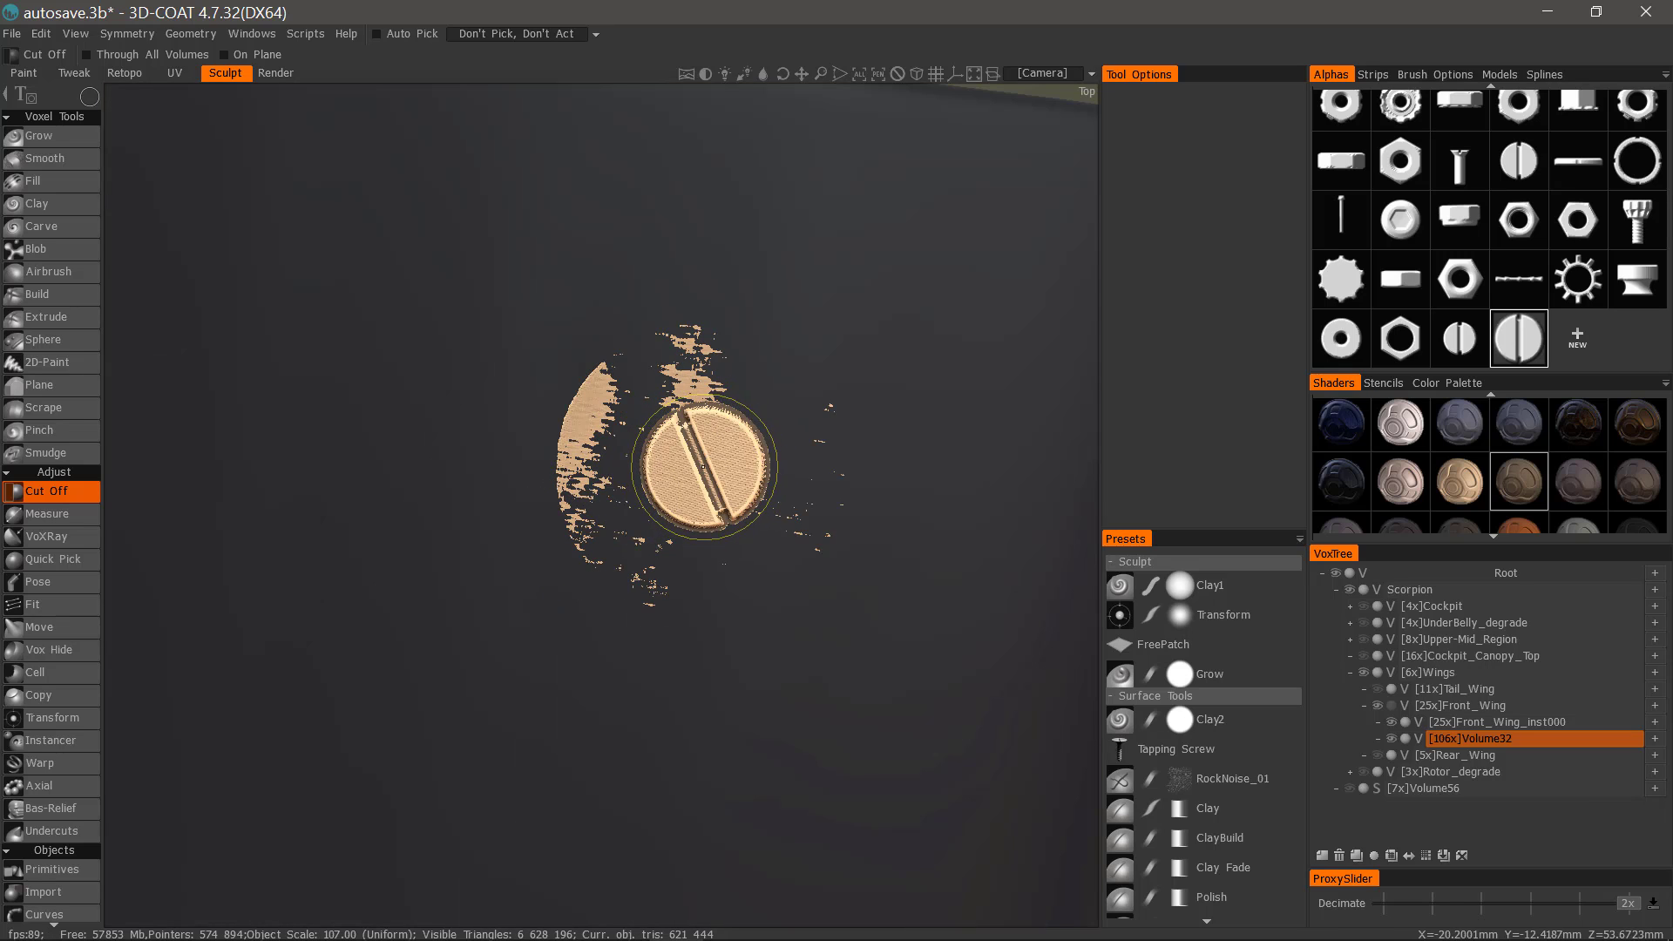
key(shift)
shift+drag(704, 465, 775, 484)
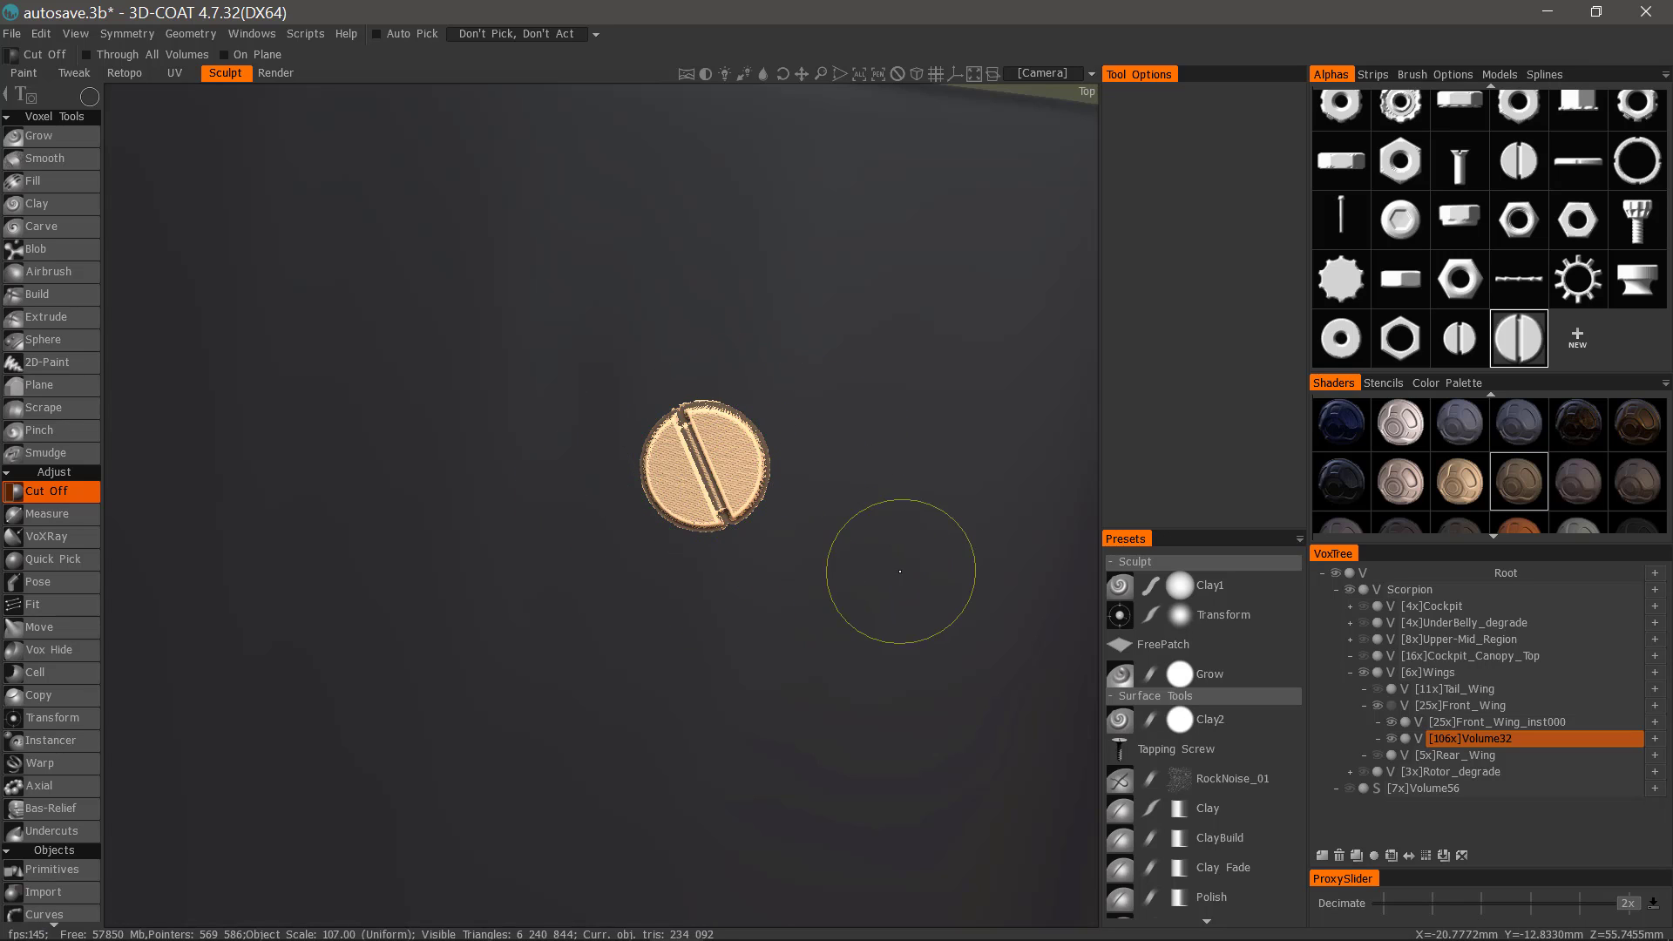
scroll(85, 462, down, 10)
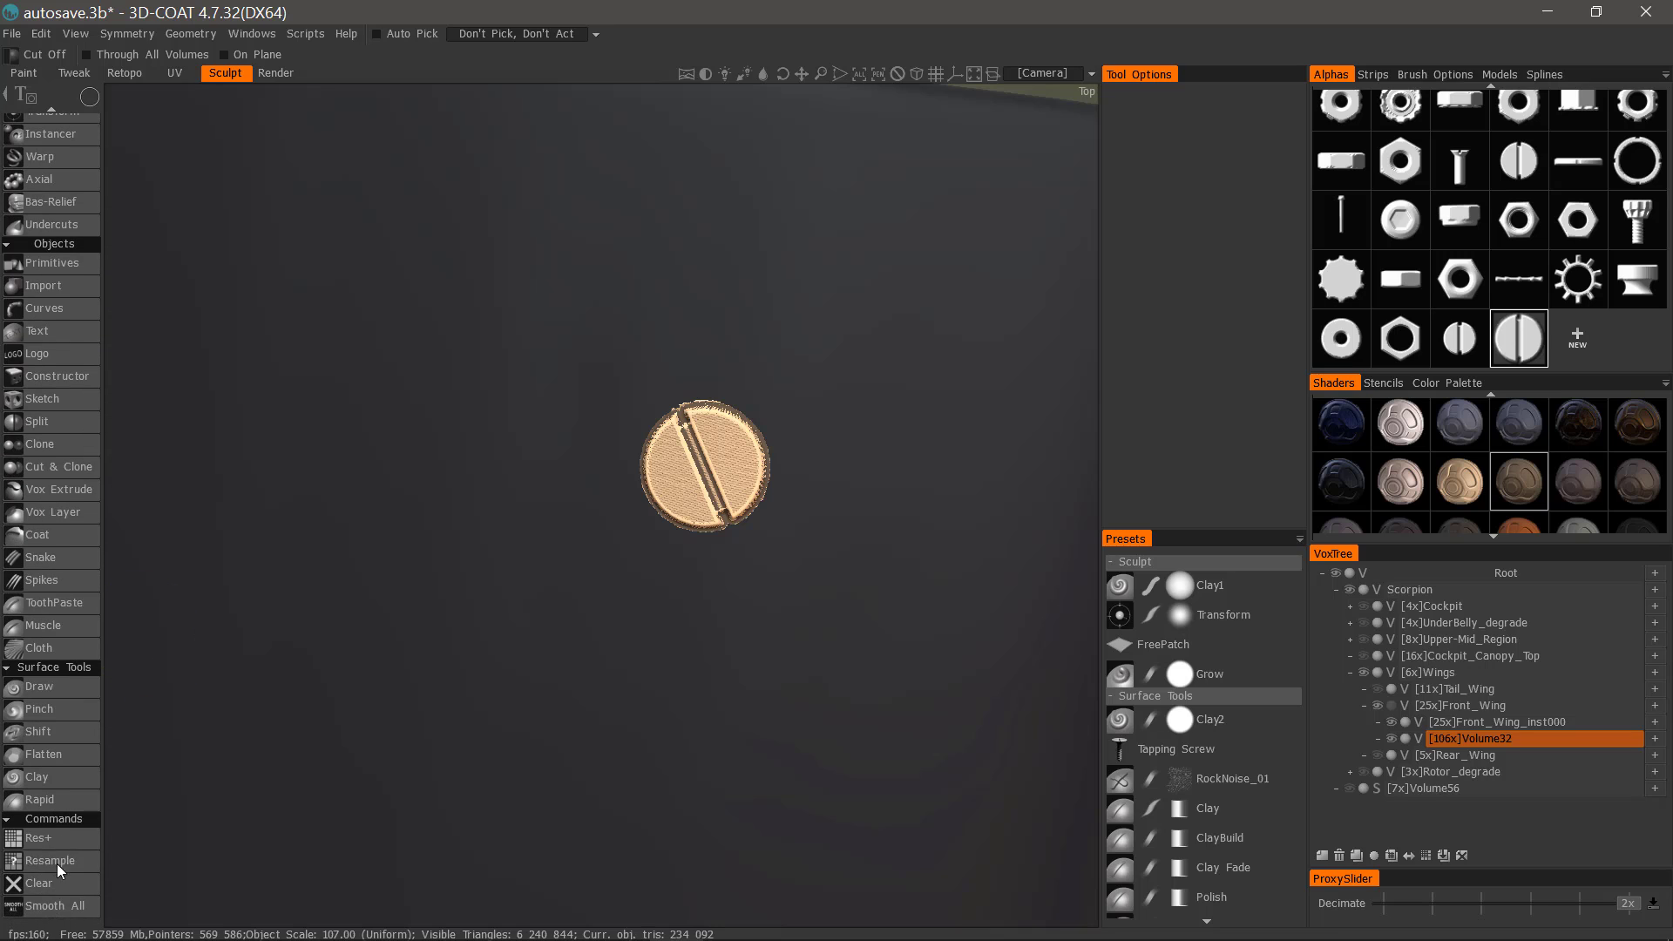
click(70, 907)
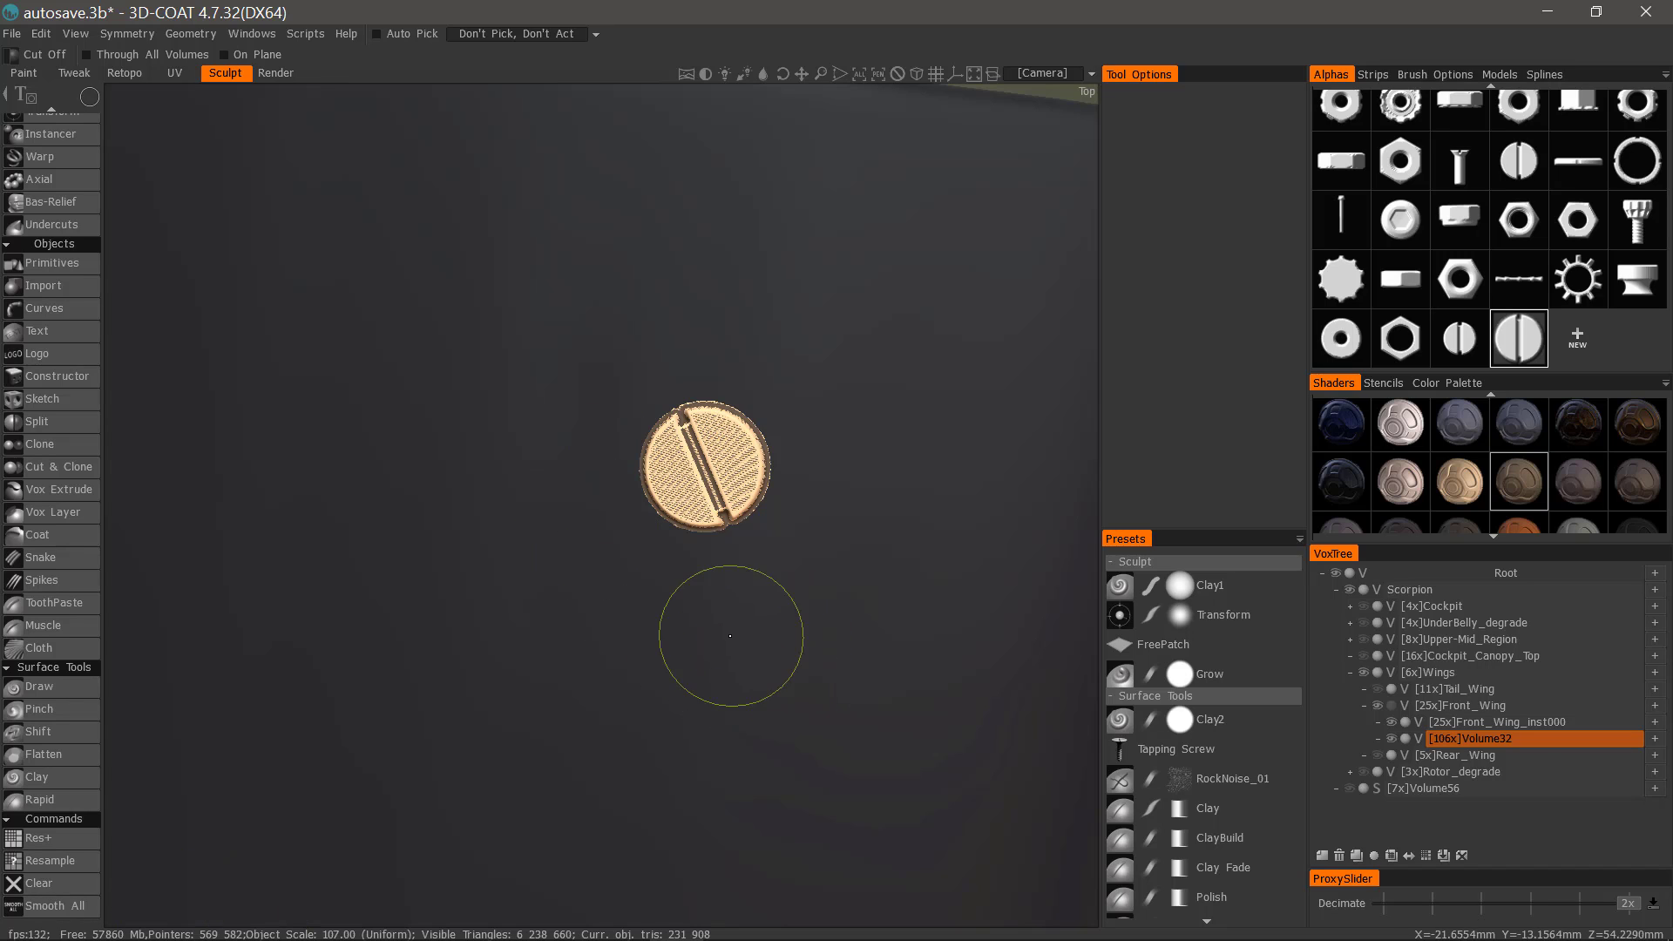
Switch to another shader folder and apply its matte black shader to the screw volume, accepting the PBR warning.
scroll(1364, 440, up, 1)
click(1342, 425)
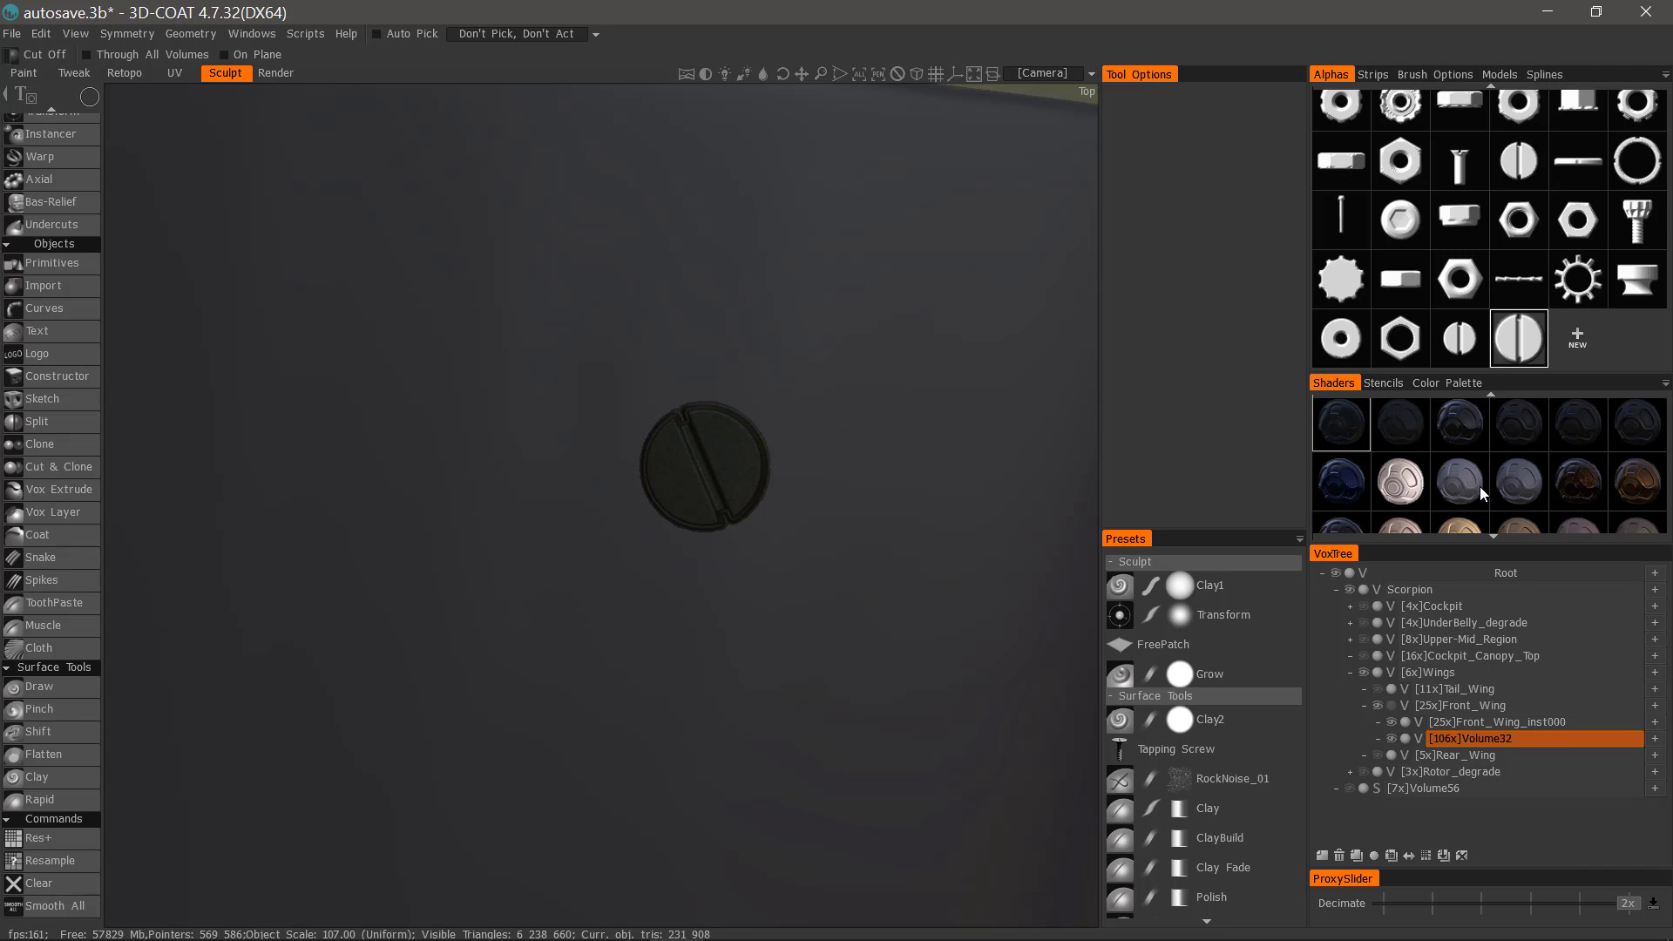
click(1667, 384)
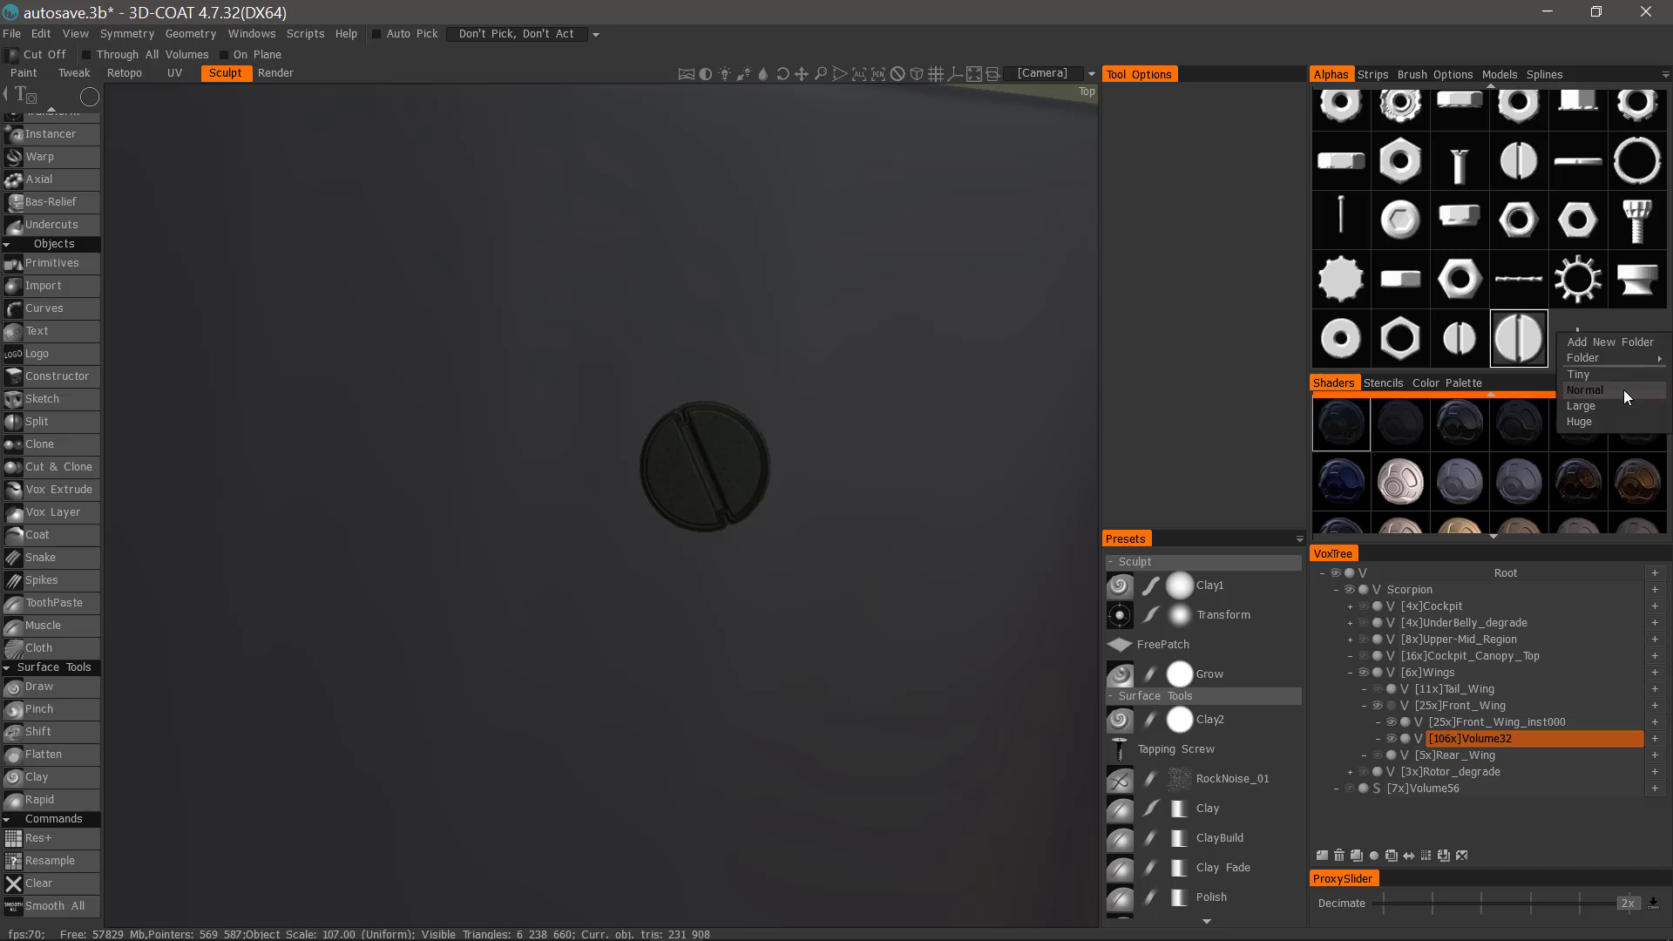
mouse_move(1588, 355)
click(1532, 436)
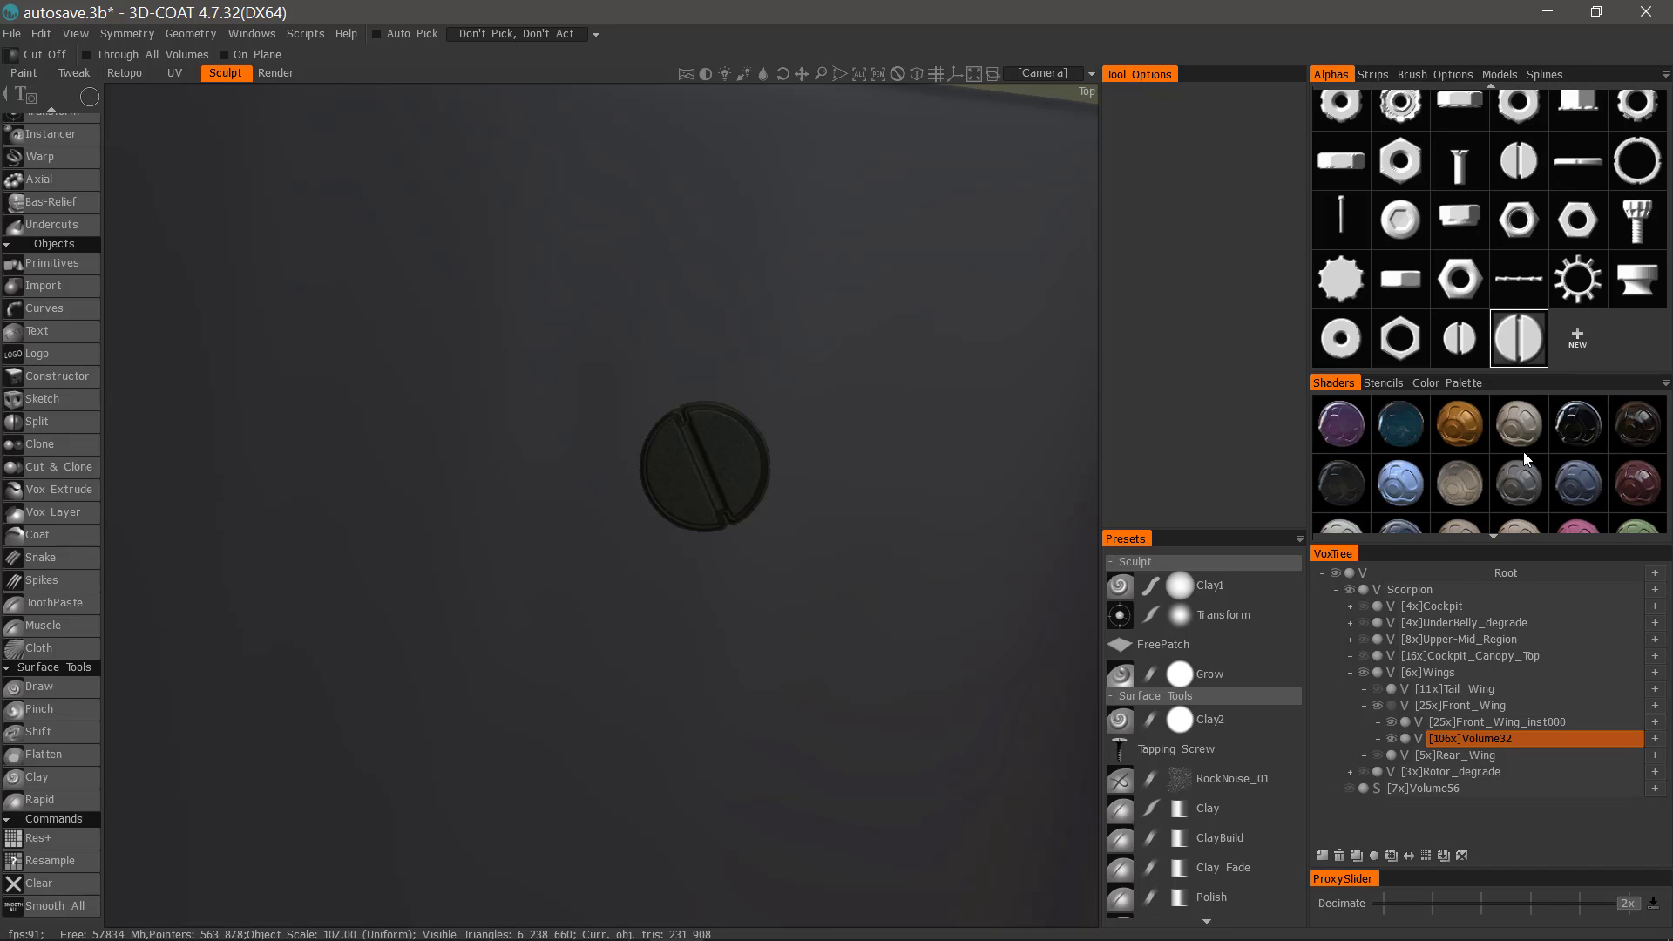
click(1337, 498)
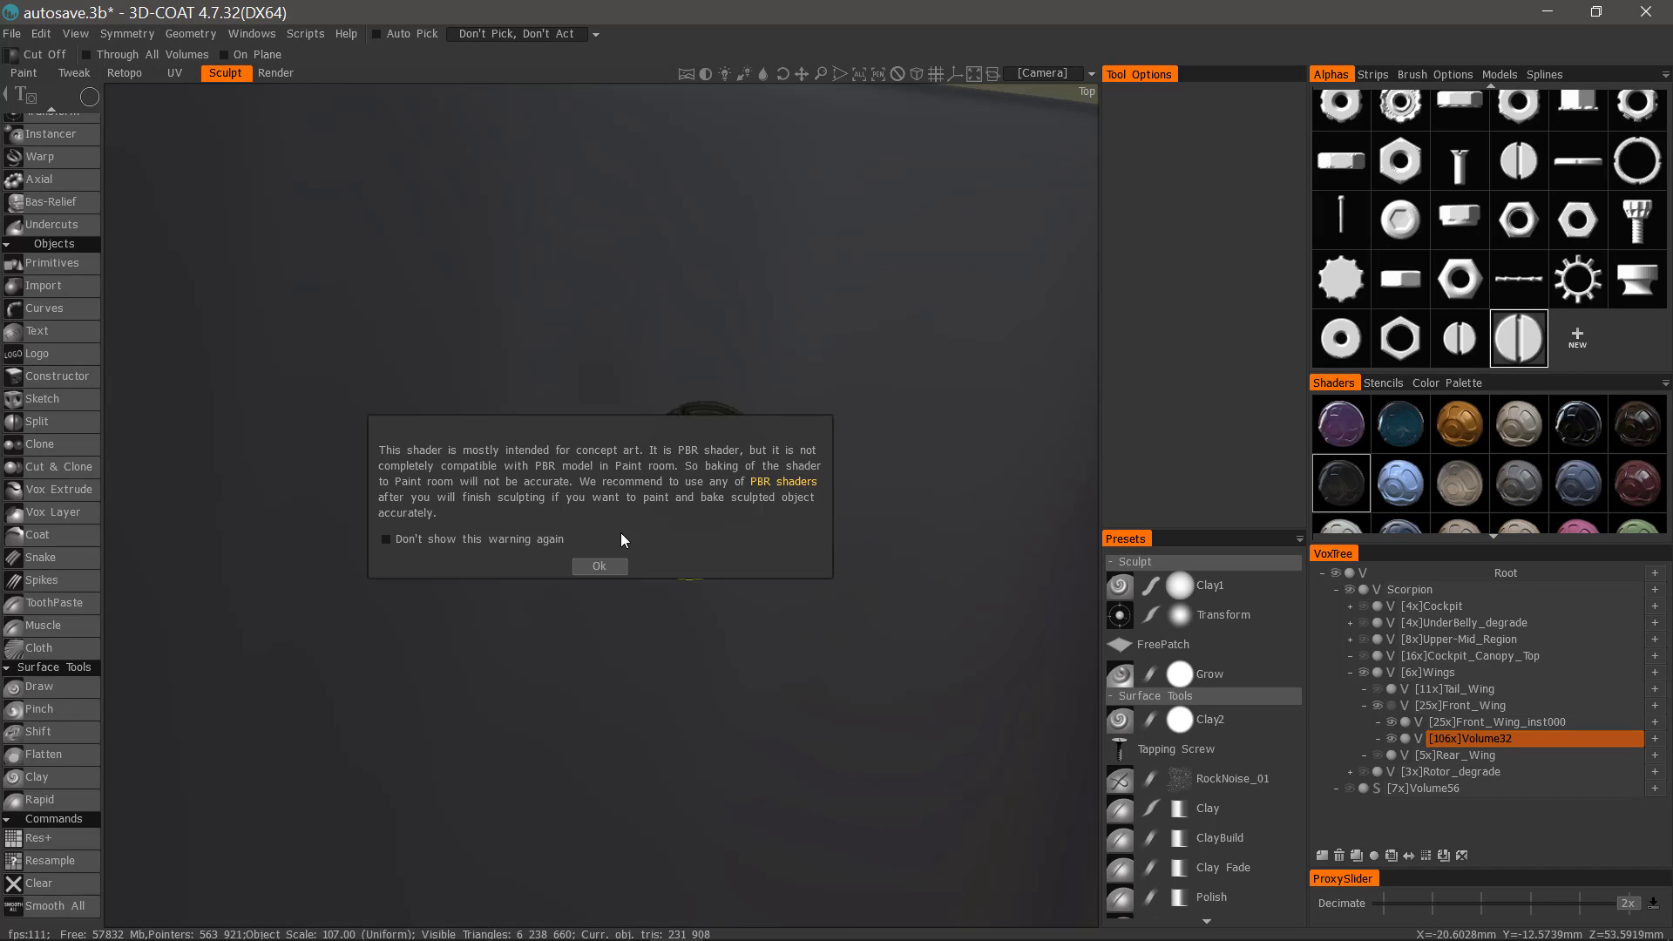
click(605, 569)
Examine how the dark screw head blends with the front wing surface from several angles and distances.
alt+drag(947, 465, 724, 523)
alt+right_drag(724, 523, 747, 628)
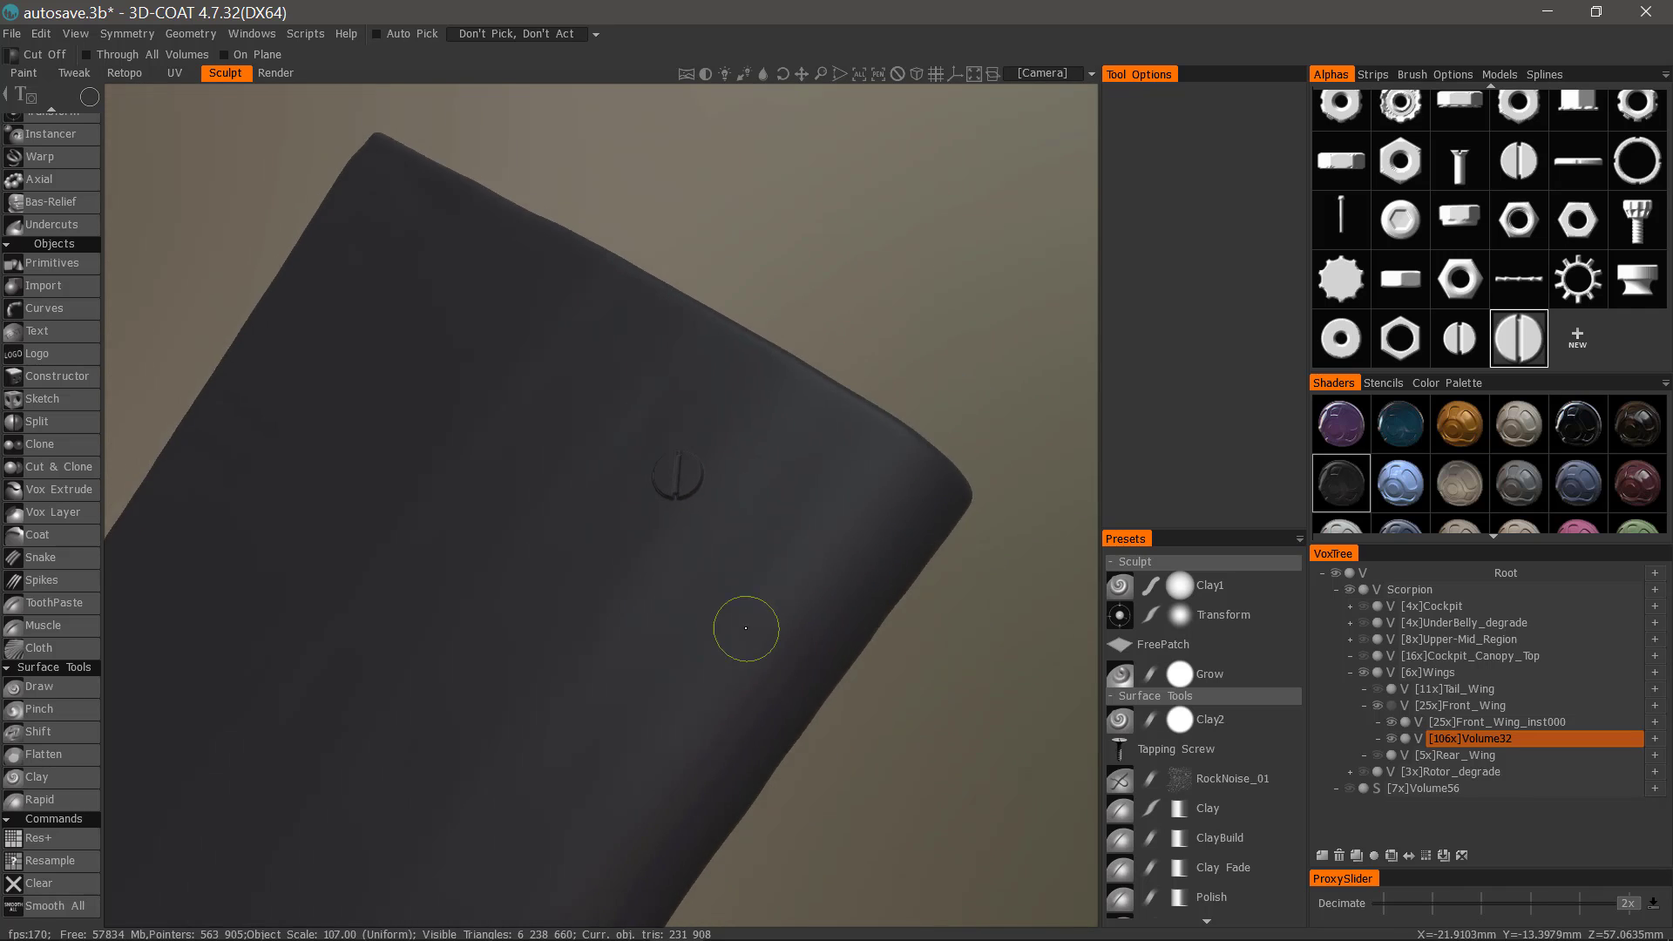
alt+drag(746, 629, 691, 523)
alt+right_drag(691, 523, 667, 669)
mouse_move(781, 720)
alt+mouse_down()
mouse_move(674, 658)
mouse_move(777, 672)
mouse_move(733, 593)
mouse_move(689, 610)
mouse_move(705, 563)
alt+mouse_up()
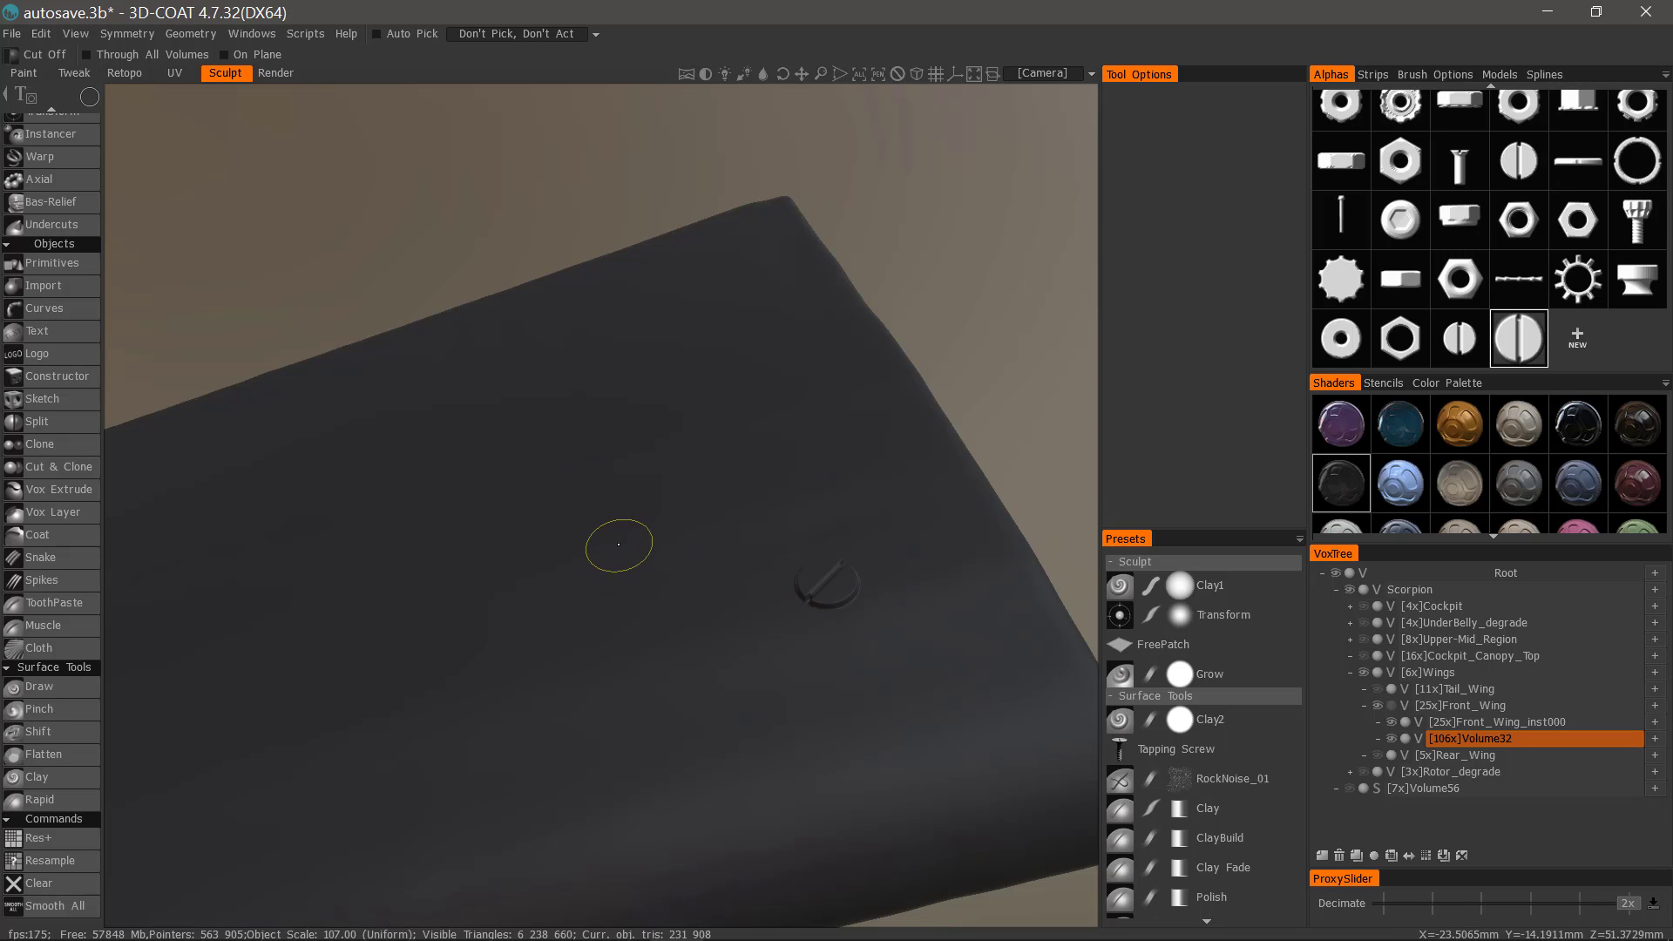
alt+drag(665, 734, 562, 372)
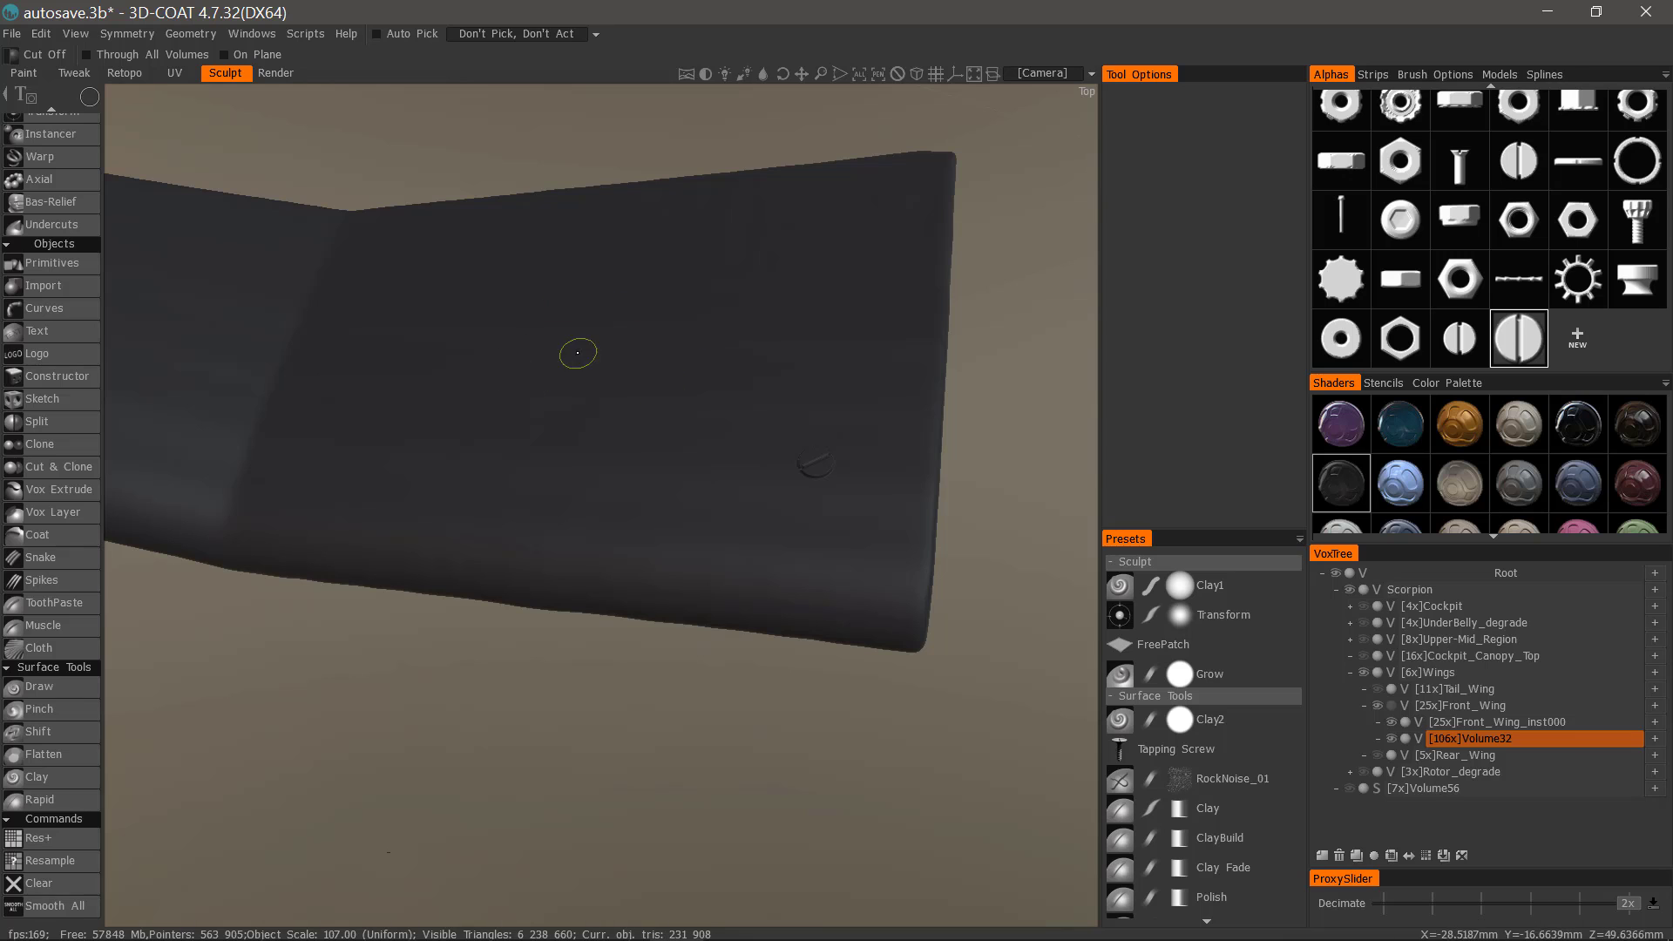